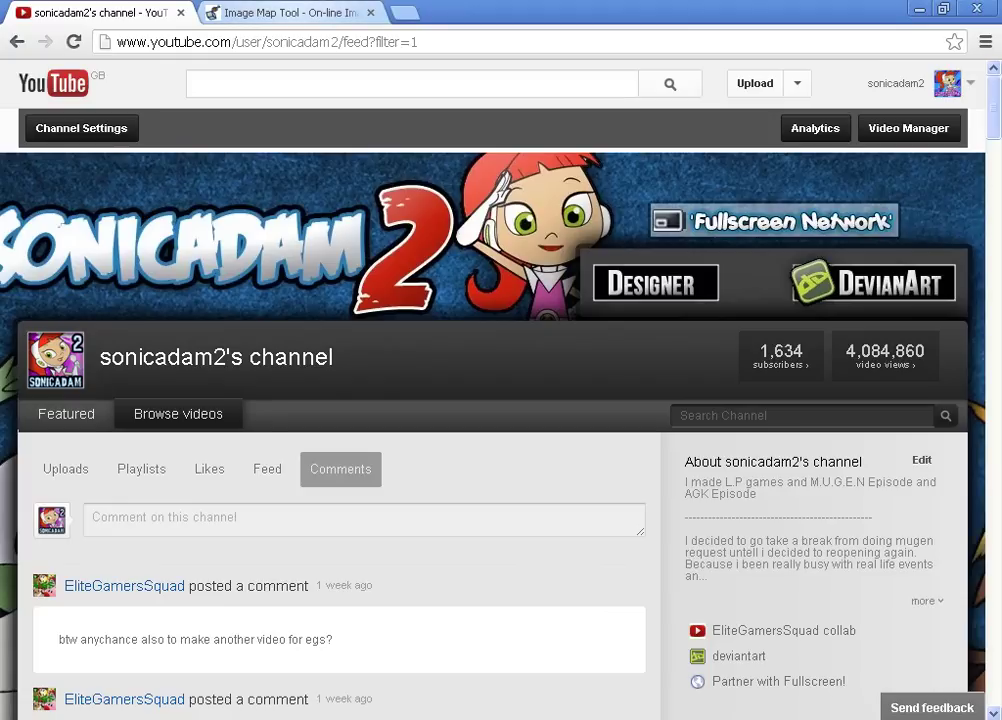
Upload banner2.png from the computer to the image-maps.com tool and continue to the mapping page.
left_click(290, 13)
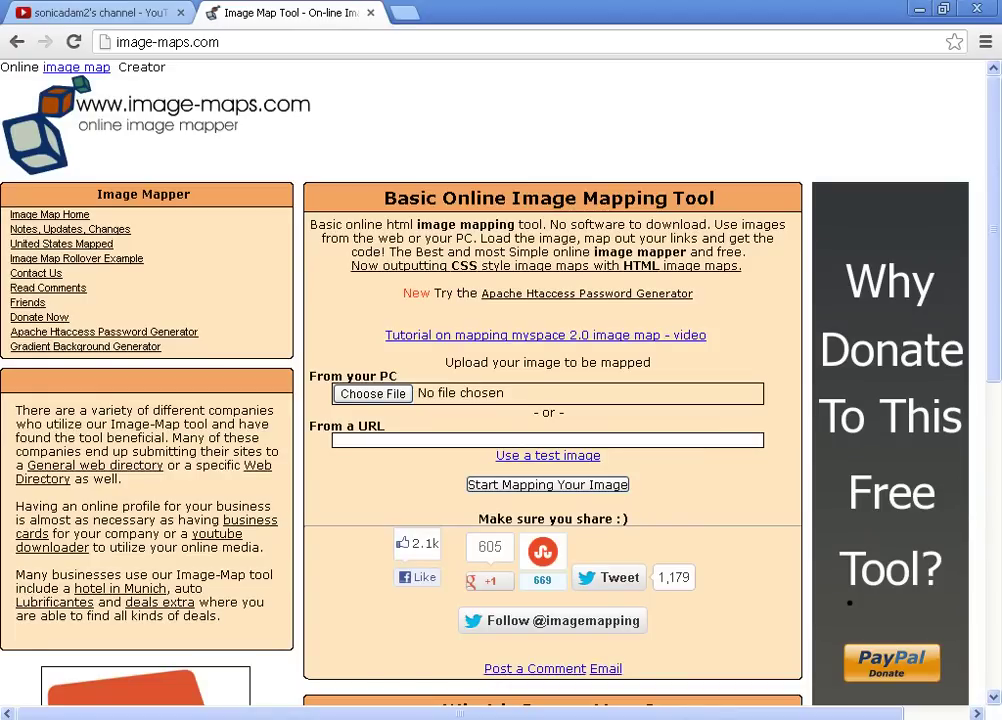
left_click(373, 394)
left_click(372, 393)
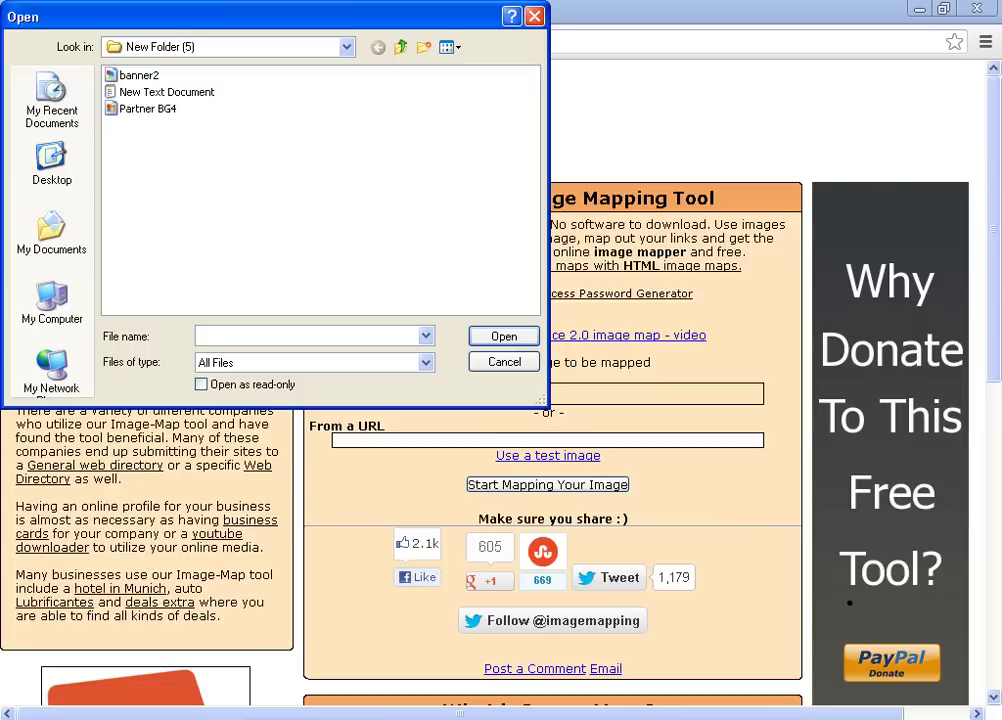
left_click(139, 76)
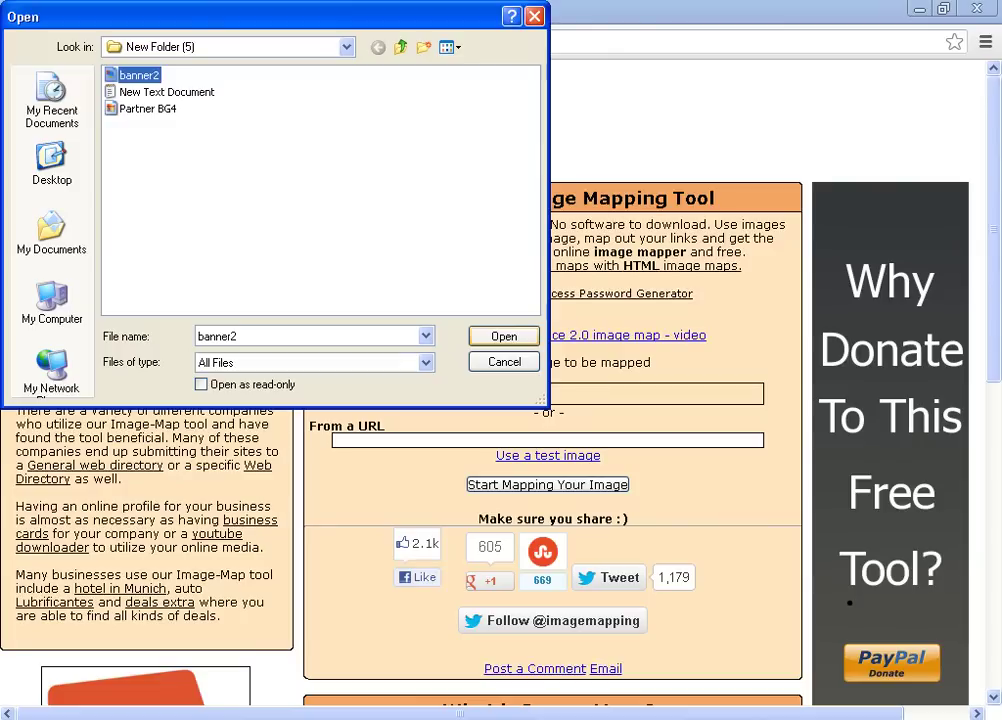
left_click(504, 336)
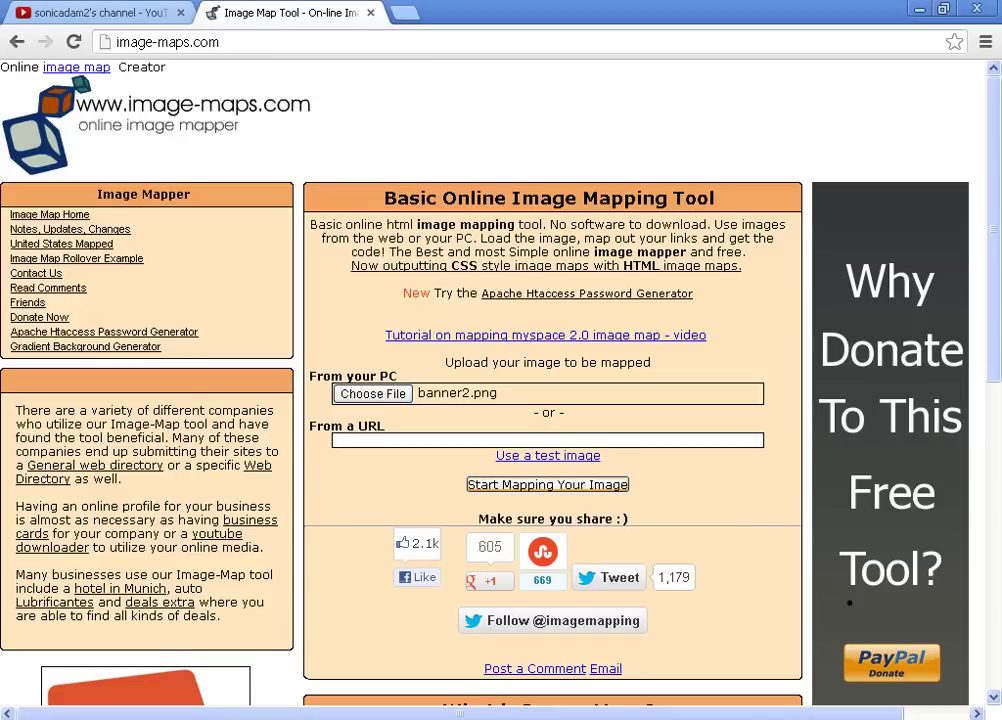
left_click(548, 485)
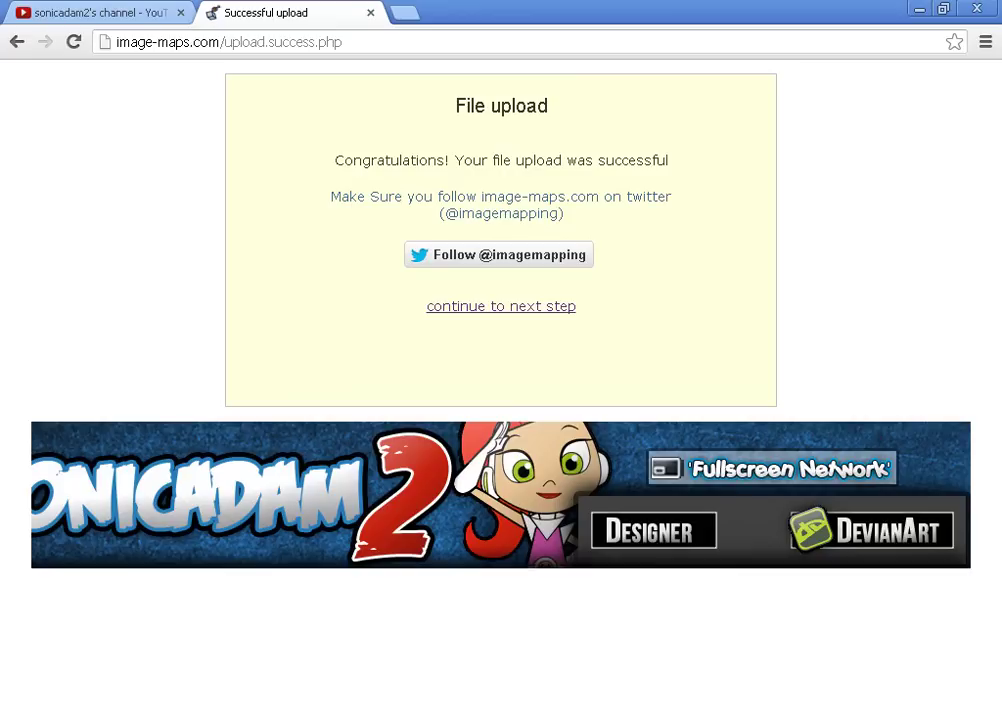
left_click(501, 307)
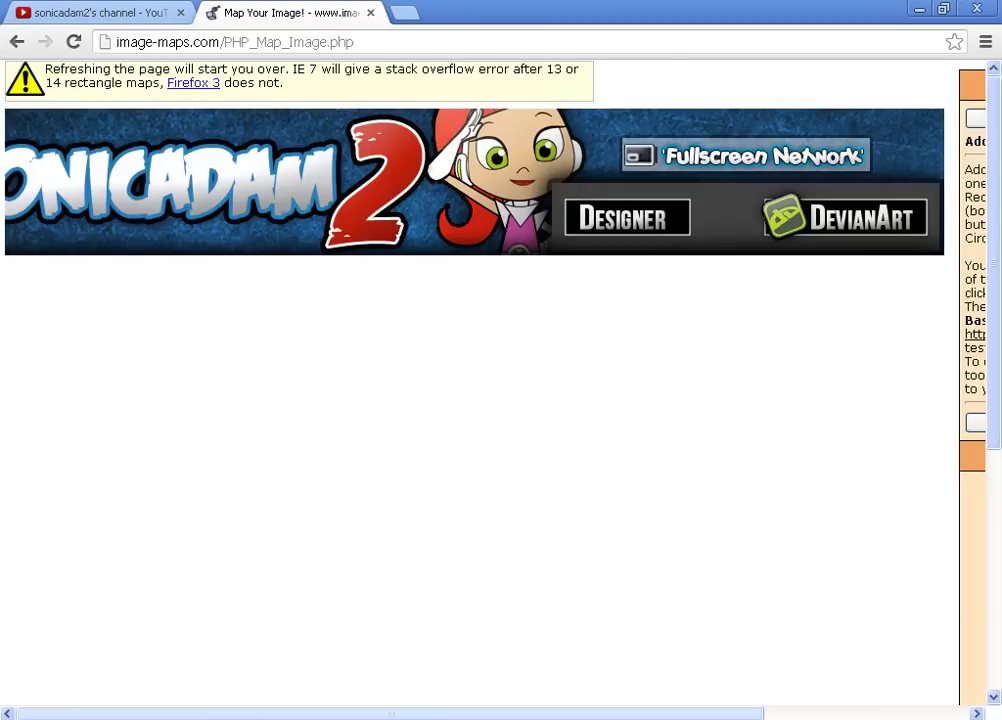
left_click_drag(391, 713, 507, 713)
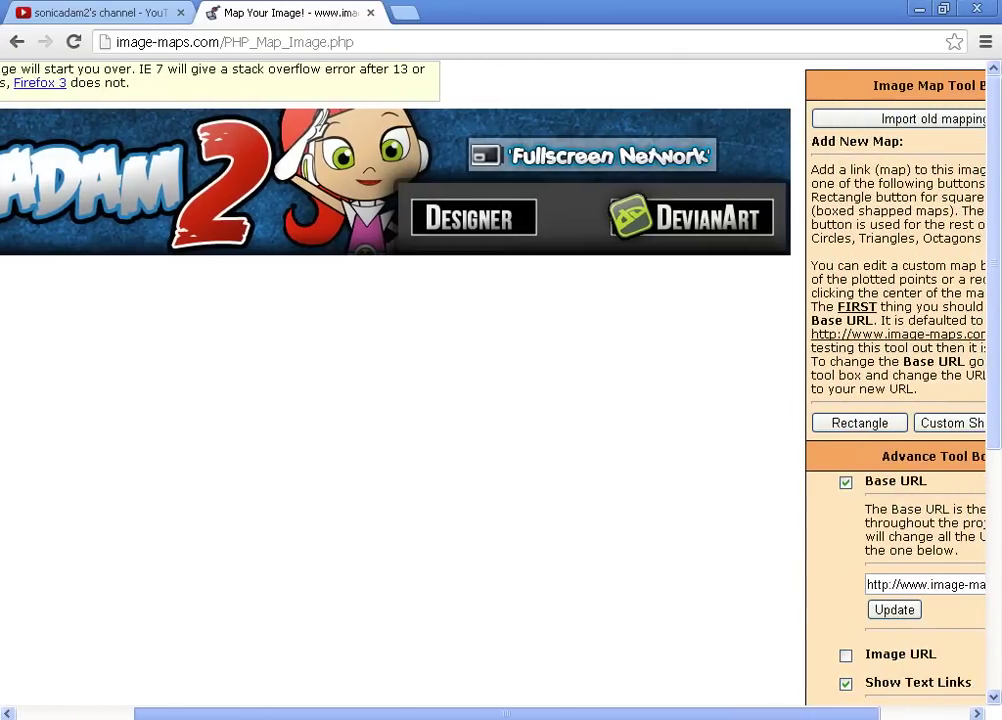
scroll(480, 380, "left", 3)
scroll(480, 380, "right", 5)
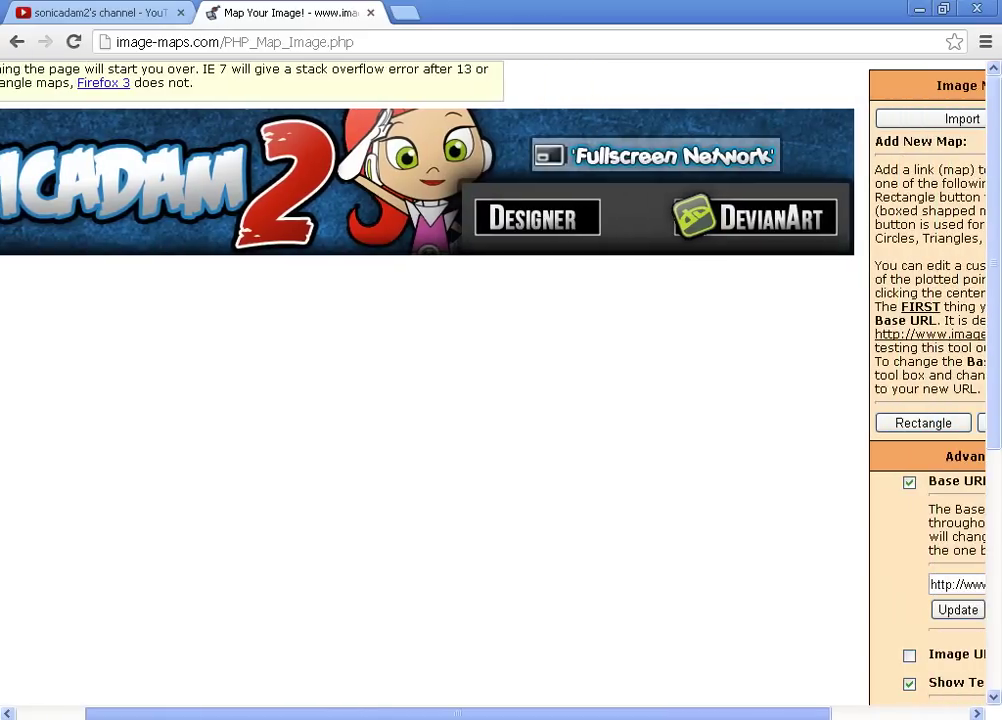
scroll(480, 380, "right", 1)
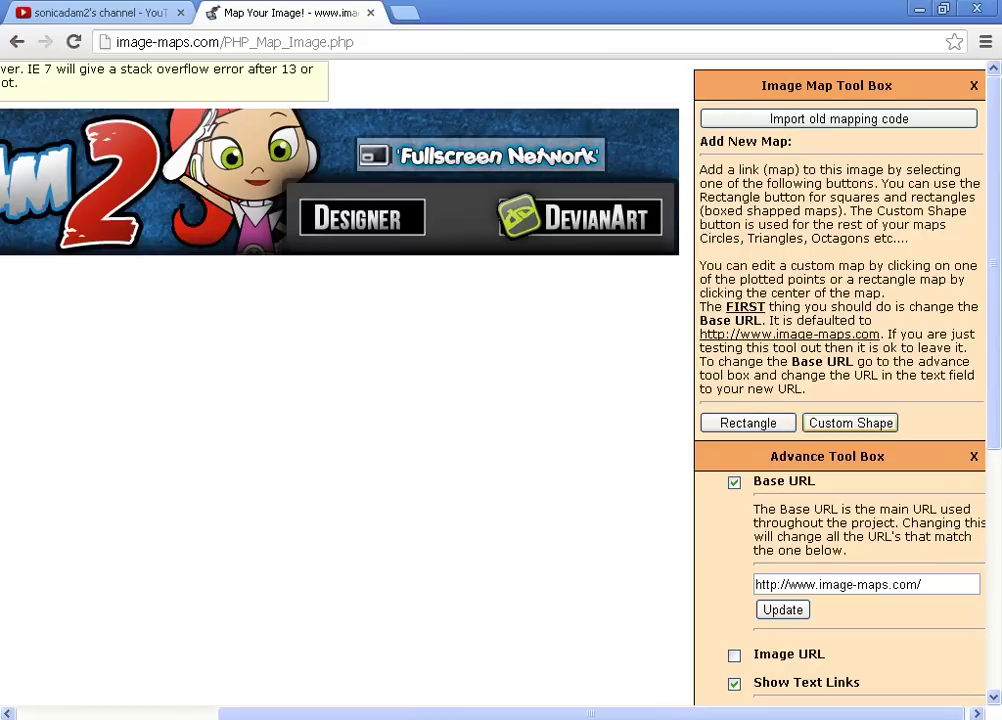
left_click(850, 423)
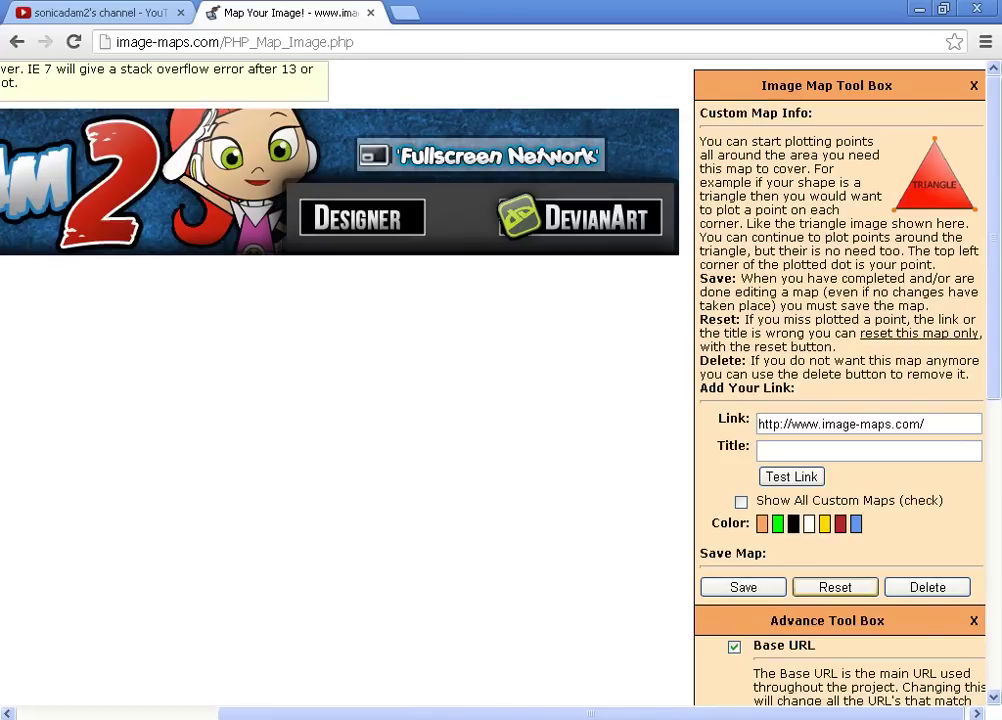
left_click(927, 587)
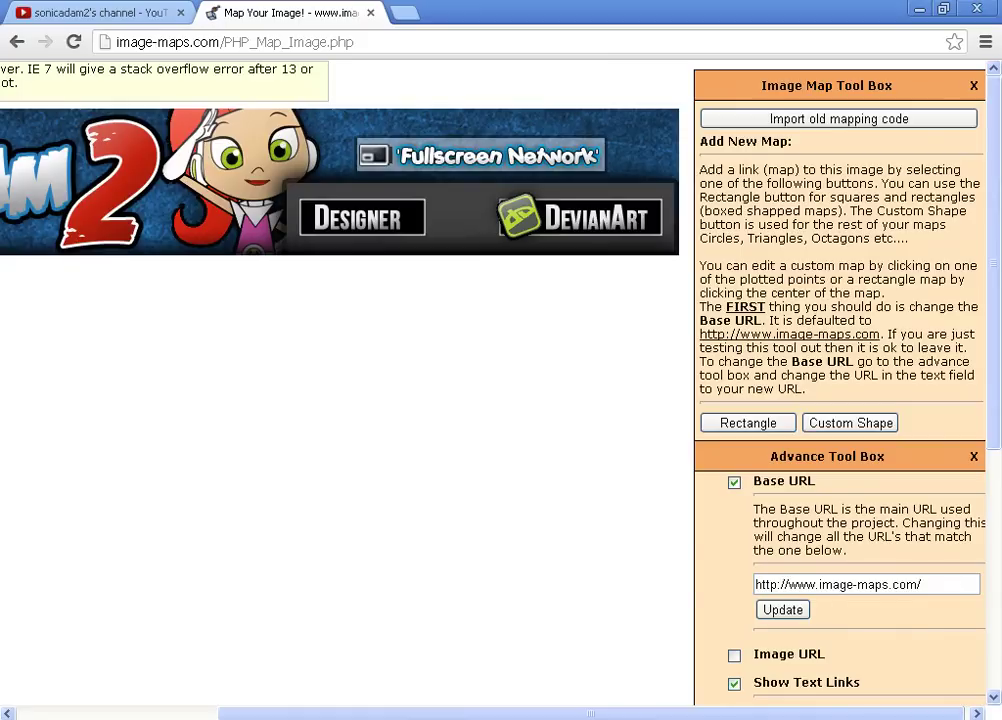
left_click_drag(591, 713, 497, 713)
scroll(386, 310, "left", 2)
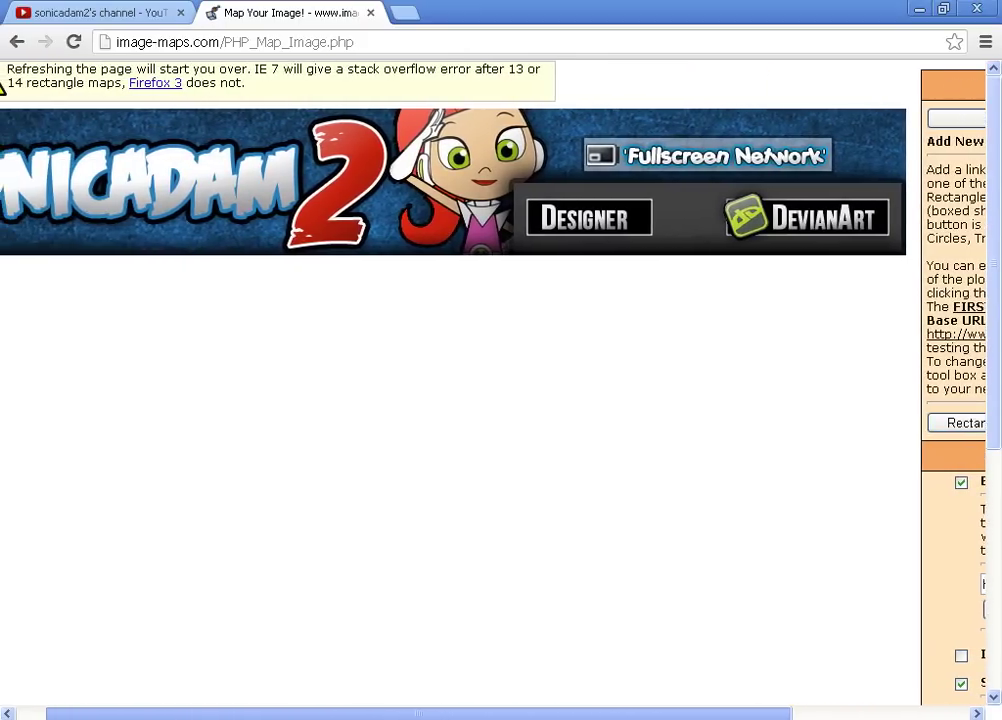
scroll(386, 310, "right", 4)
scroll(386, 310, "right", 2)
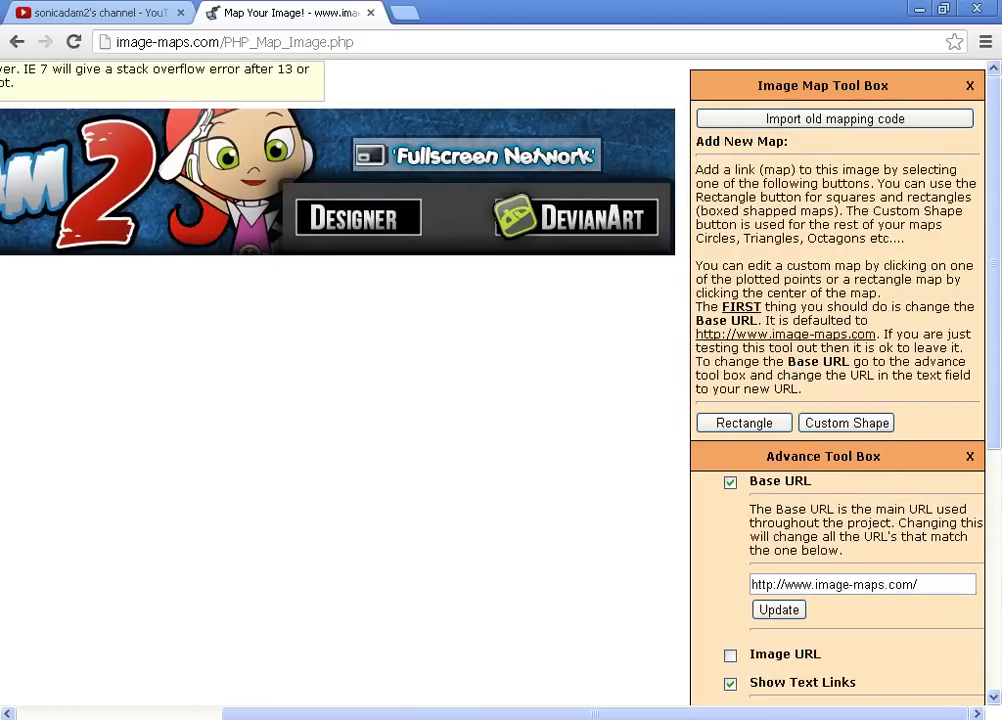
left_click(846, 423)
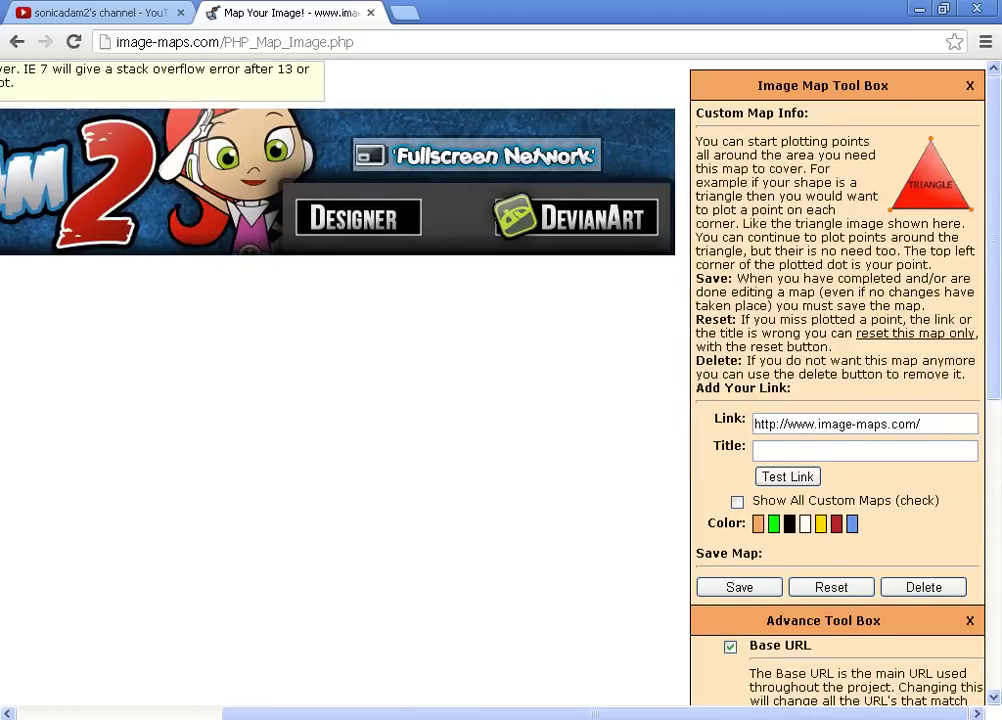
left_click(923, 587)
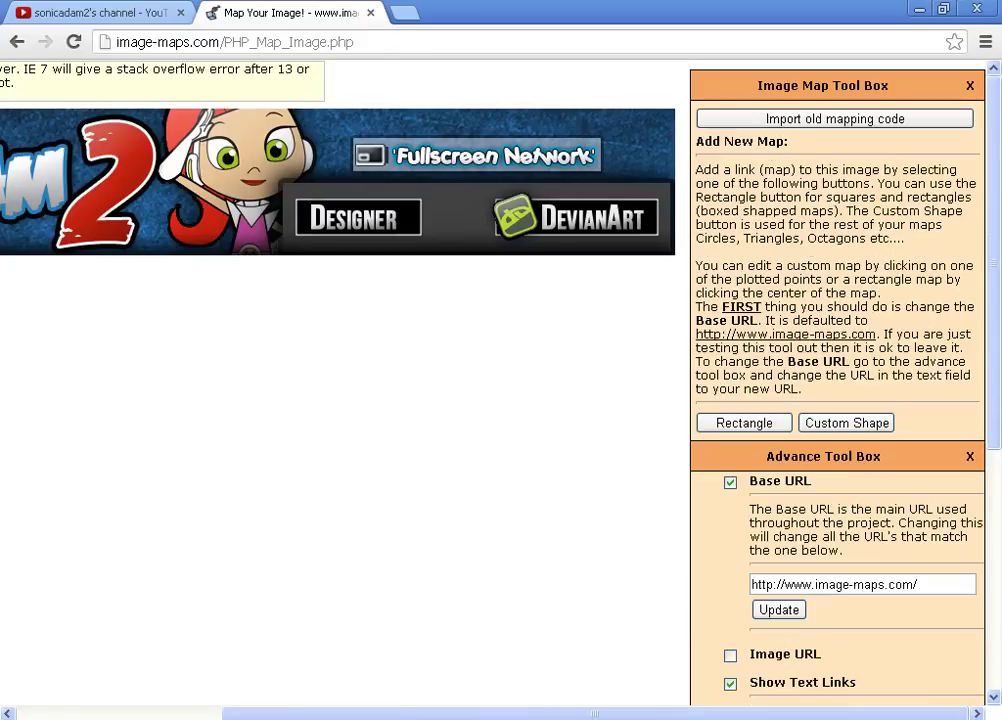
Add a rectangle map and fit it tightly over the white SONICADAM lettering of the banner.
left_click_drag(595, 713, 533, 713)
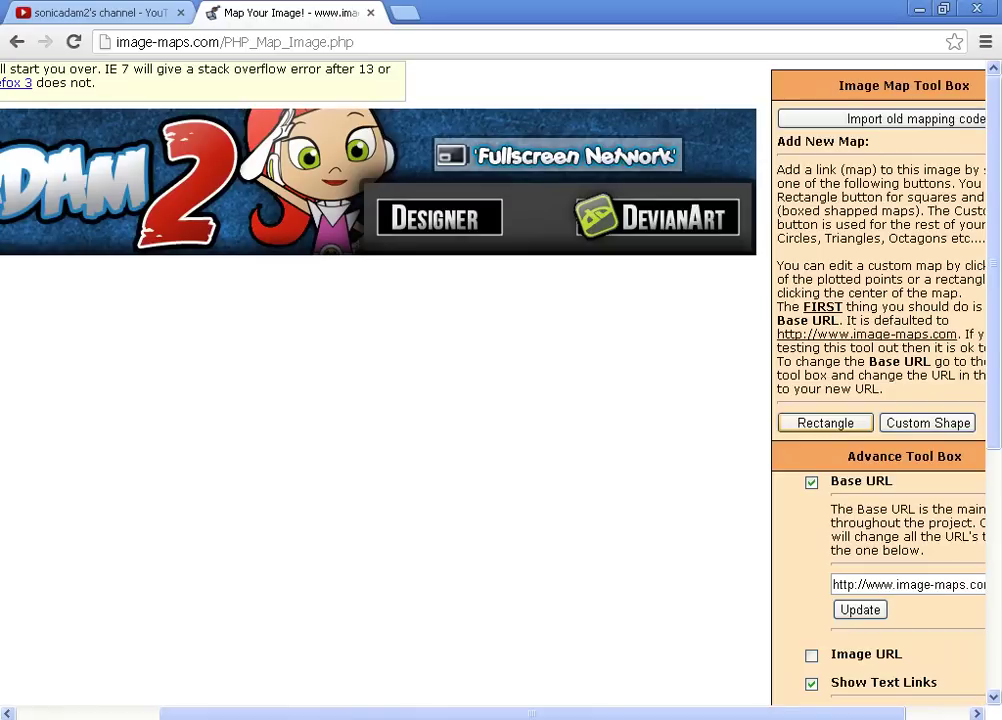
left_click(825, 423)
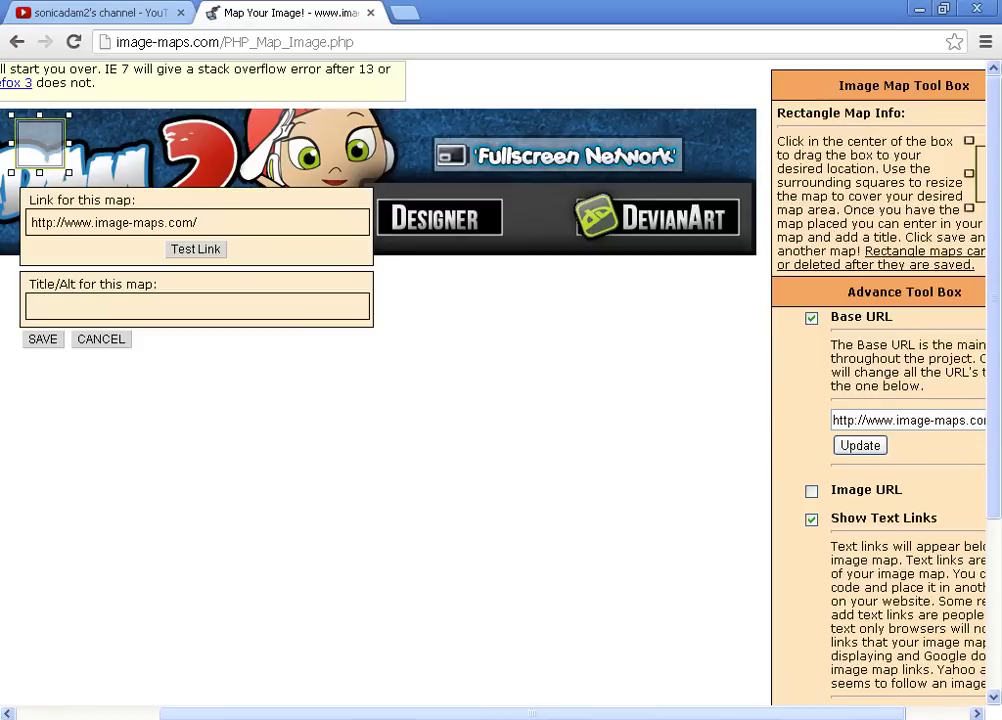
left_click_drag(640, 714, 497, 714)
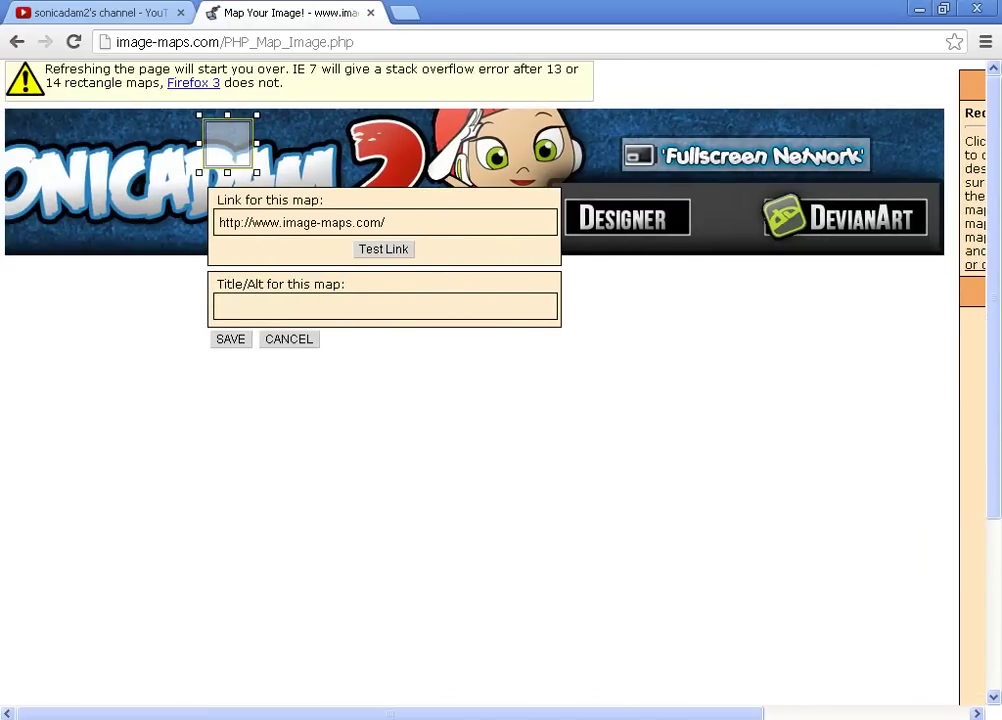
left_click_drag(228, 143, 341, 229)
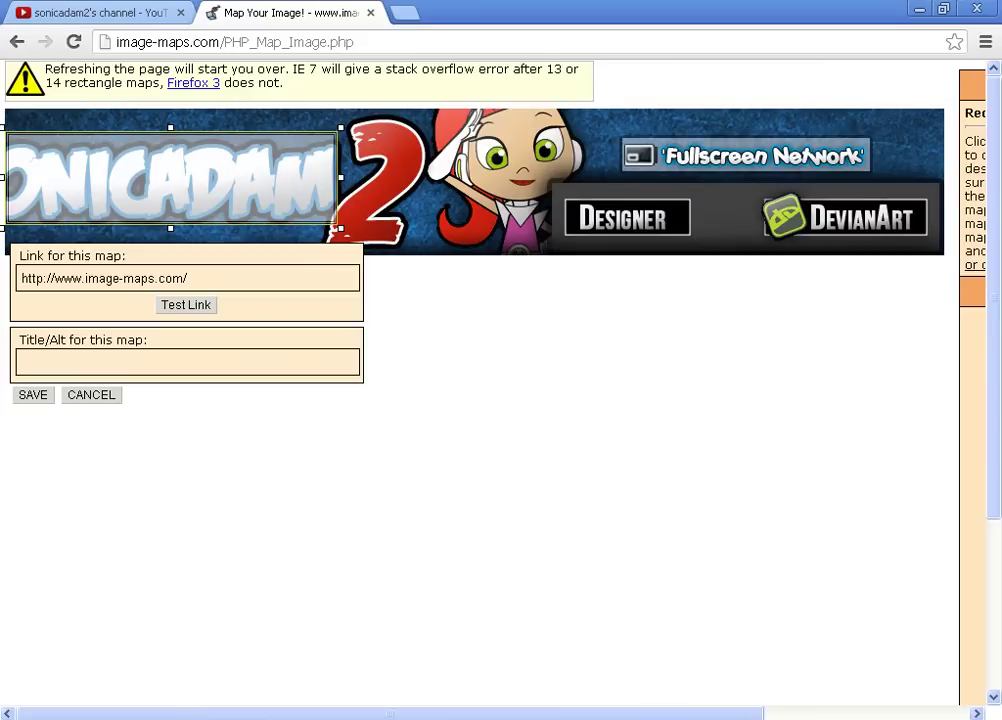
left_click_drag(170, 128, 170, 138)
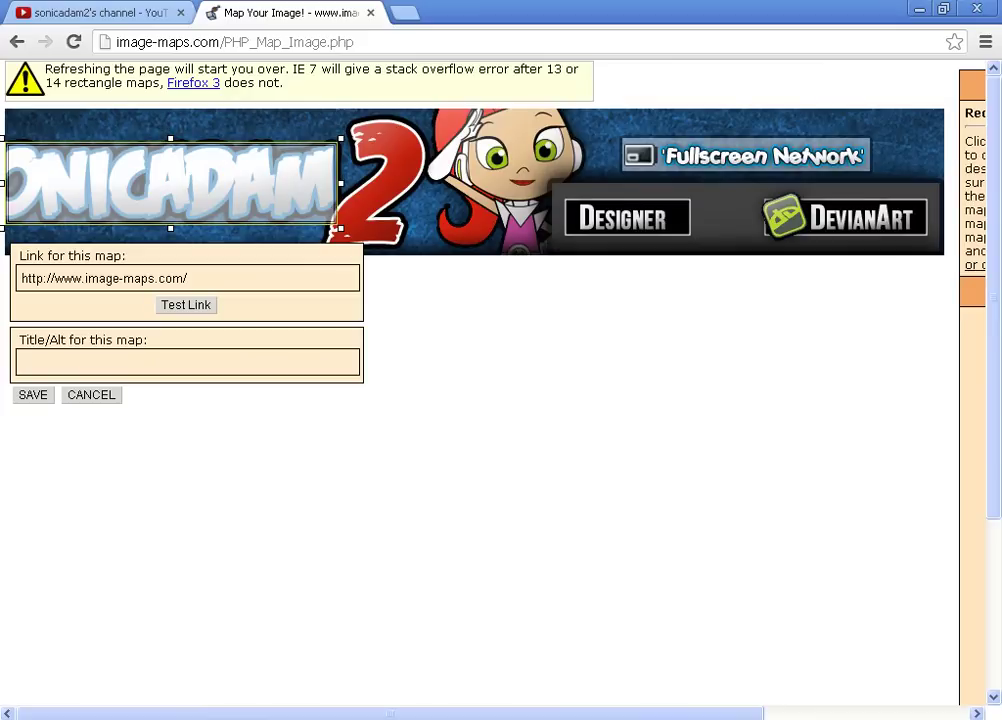
Clear the default link of the rectangle map over the SONICADAM lettering.
left_click_drag(188, 278, 21, 278)
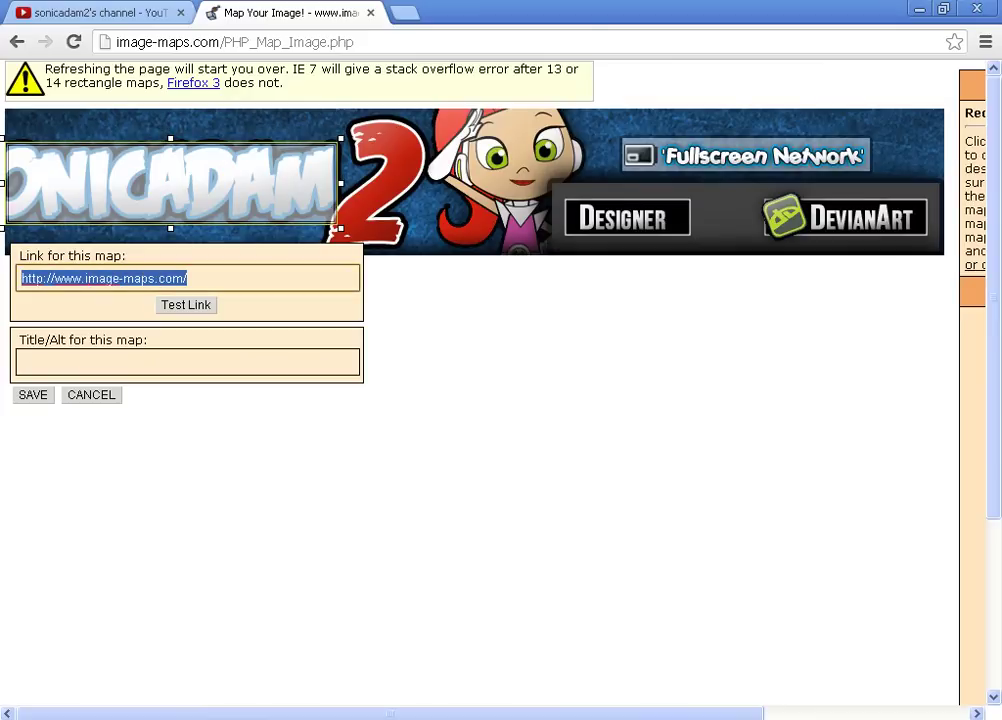
right_click(70, 280)
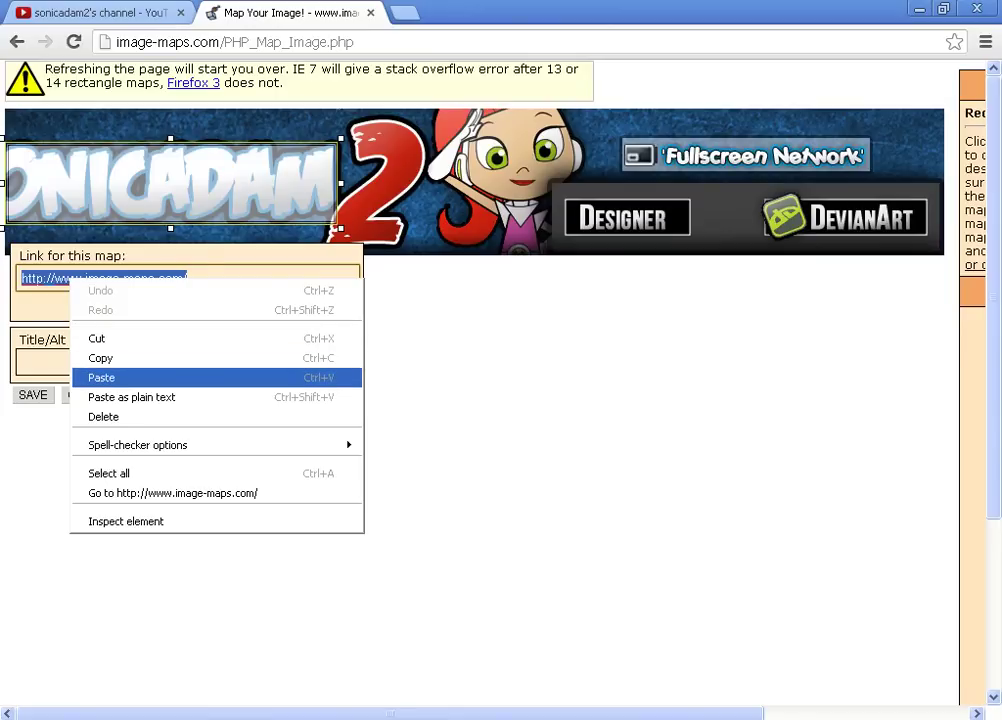
left_click(104, 417)
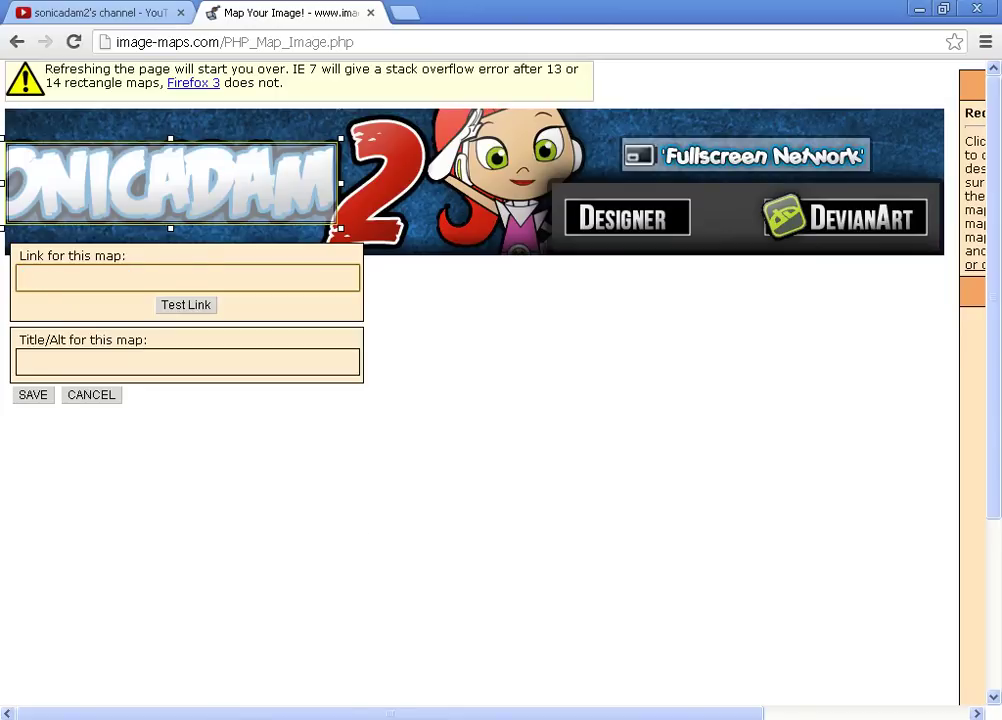
Switch to New Text Document in Notepad through New Folder (5) and copy the YouTube channel link ending in sub_confirmation=1.
left_click(450, 719)
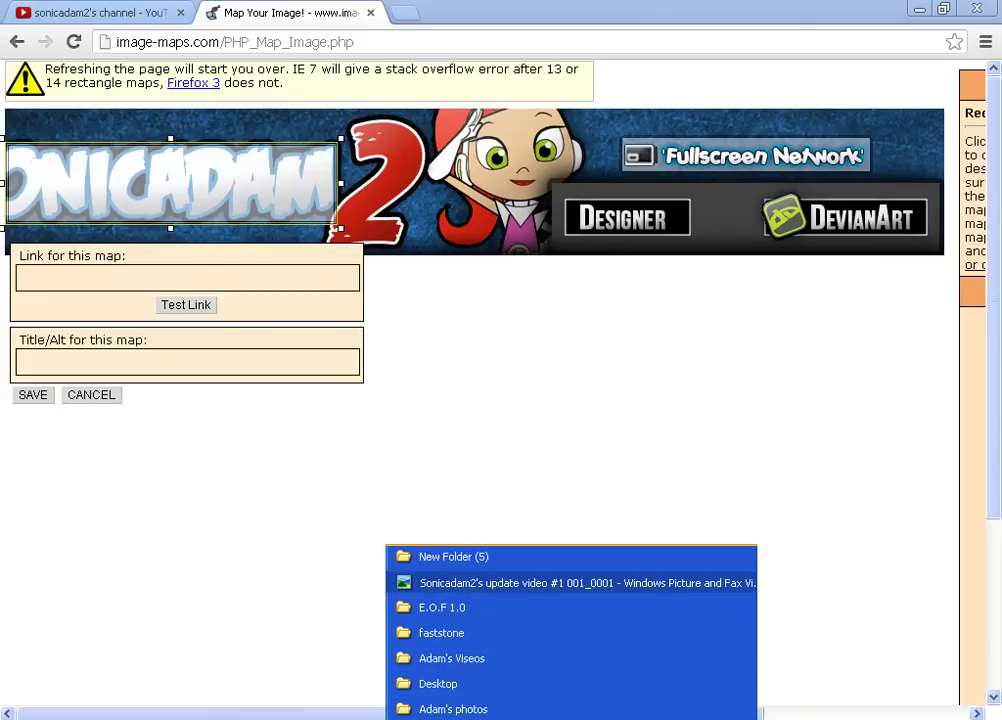
left_click(450, 556)
double_click(400, 614)
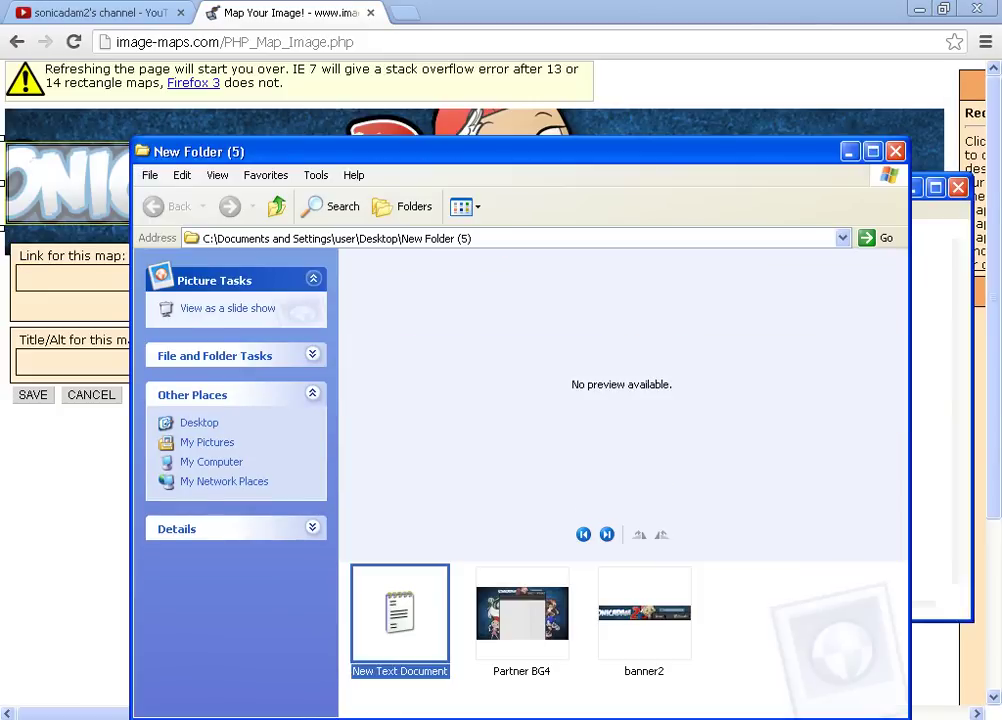
left_click(932, 400)
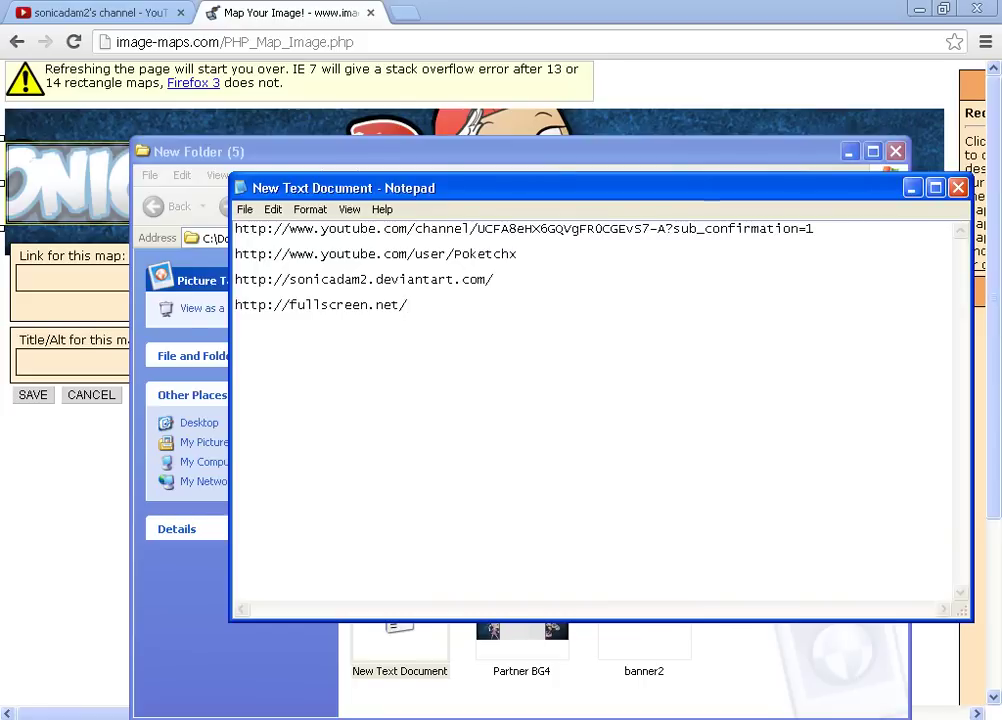
left_click(237, 242)
left_click_drag(815, 229, 237, 229)
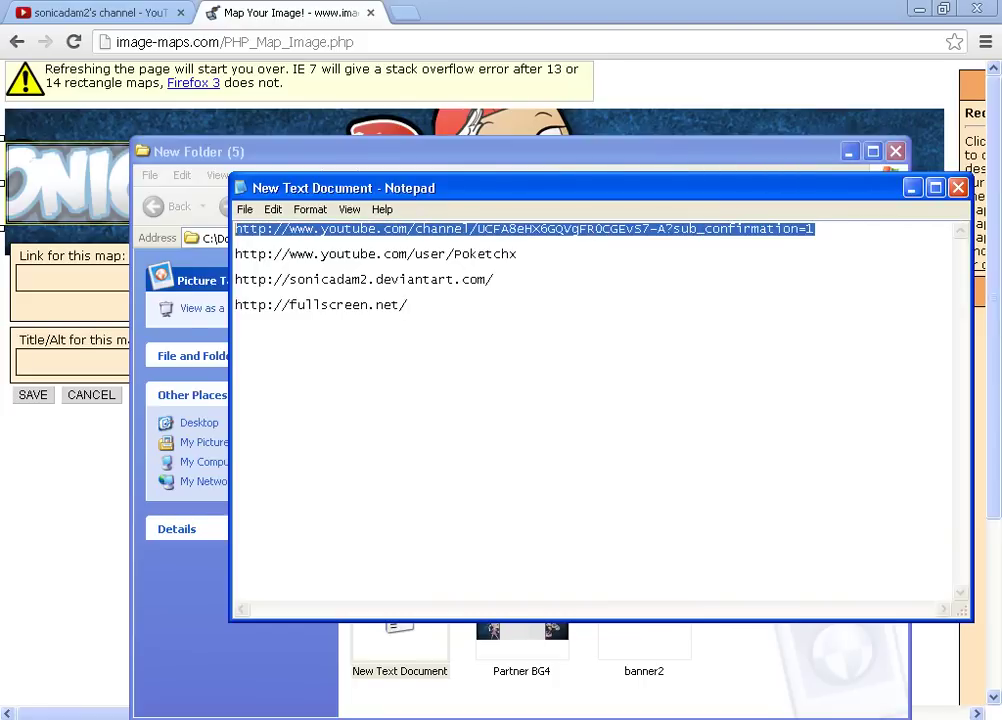
right_click(240, 230)
left_click(273, 281)
Return to the mapping page in the browser and paste the copied subscription link as the SONICADAM map's link.
left_click(912, 188)
left_click(849, 152)
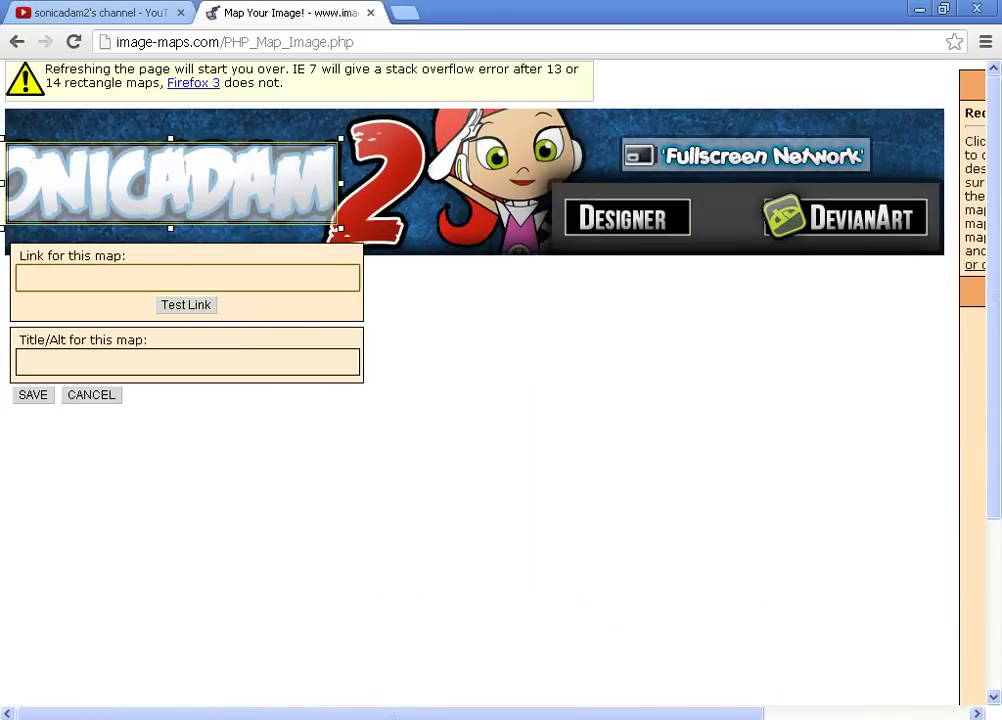
right_click(235, 278)
left_click(268, 376)
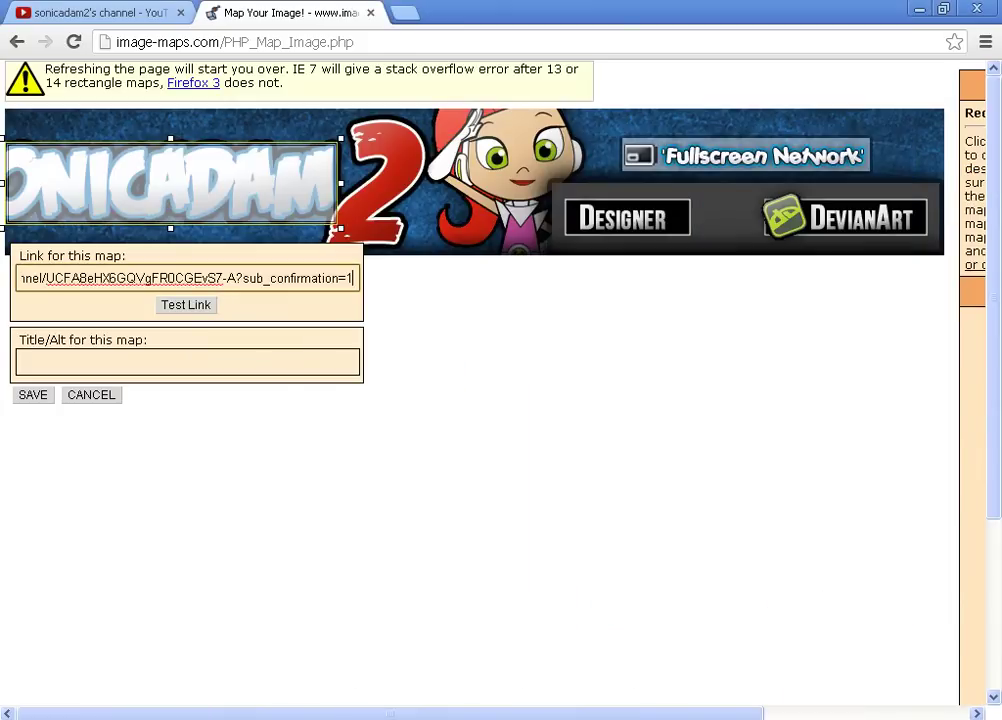
Test the SONICADAM map's link and look over the channel page it opens.
left_click(186, 305)
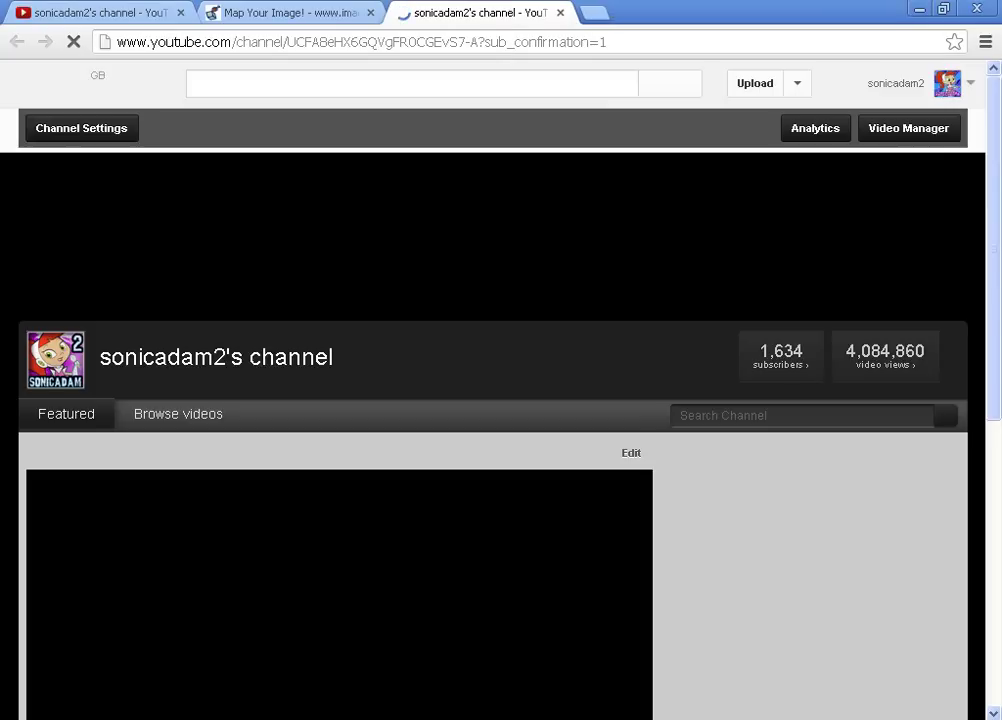
scroll(500, 400, "down", 4)
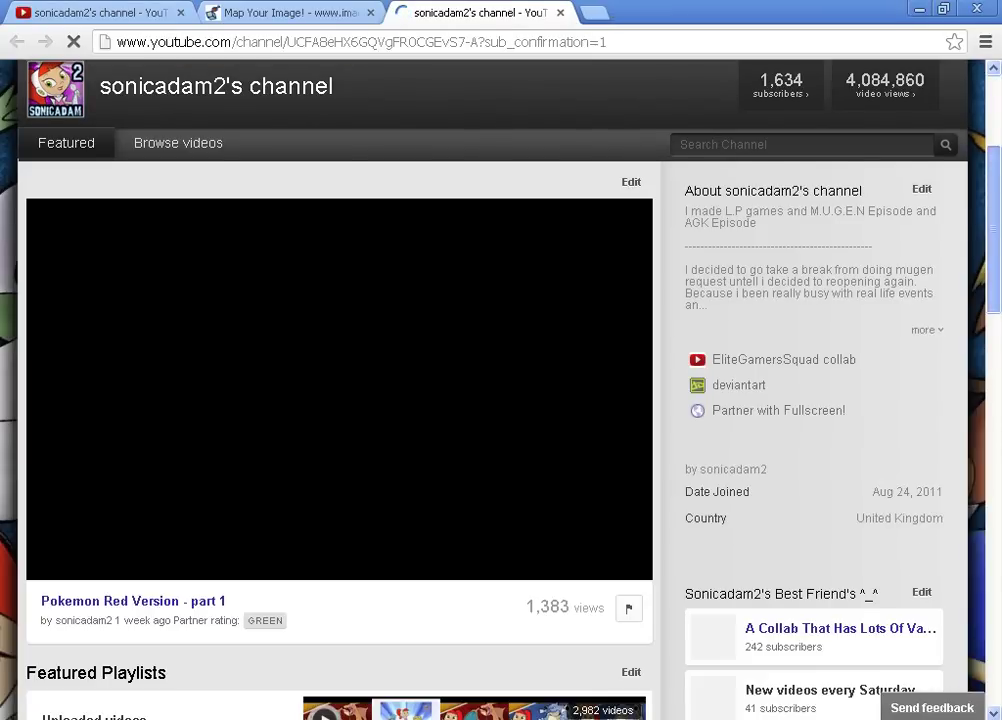
scroll(500, 400, "up", 2)
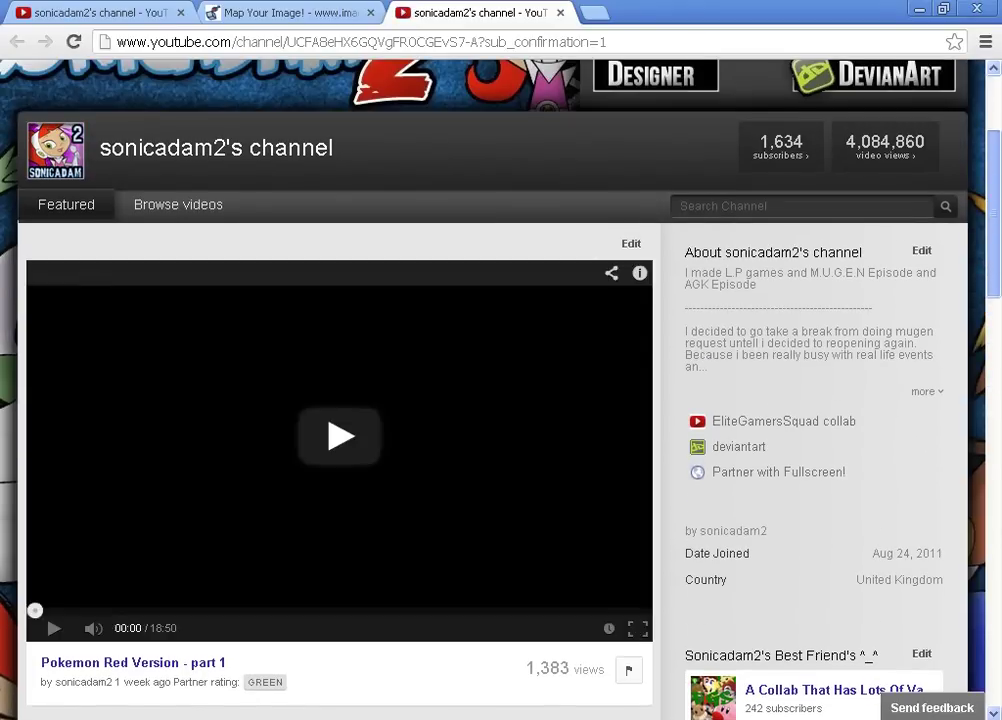
scroll(500, 400, "up", 2)
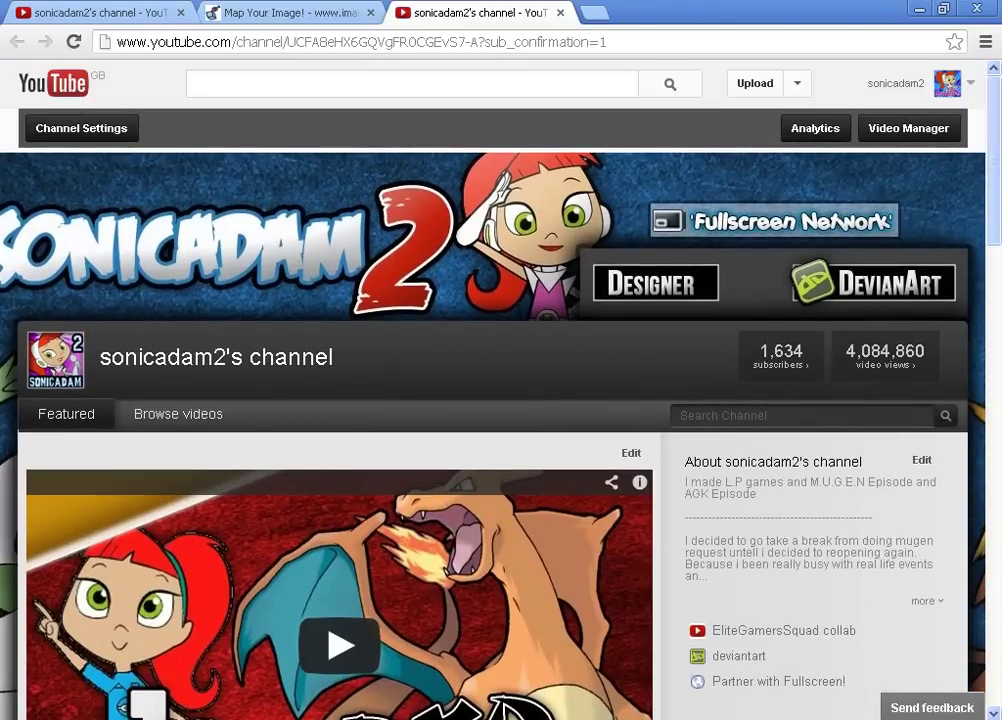
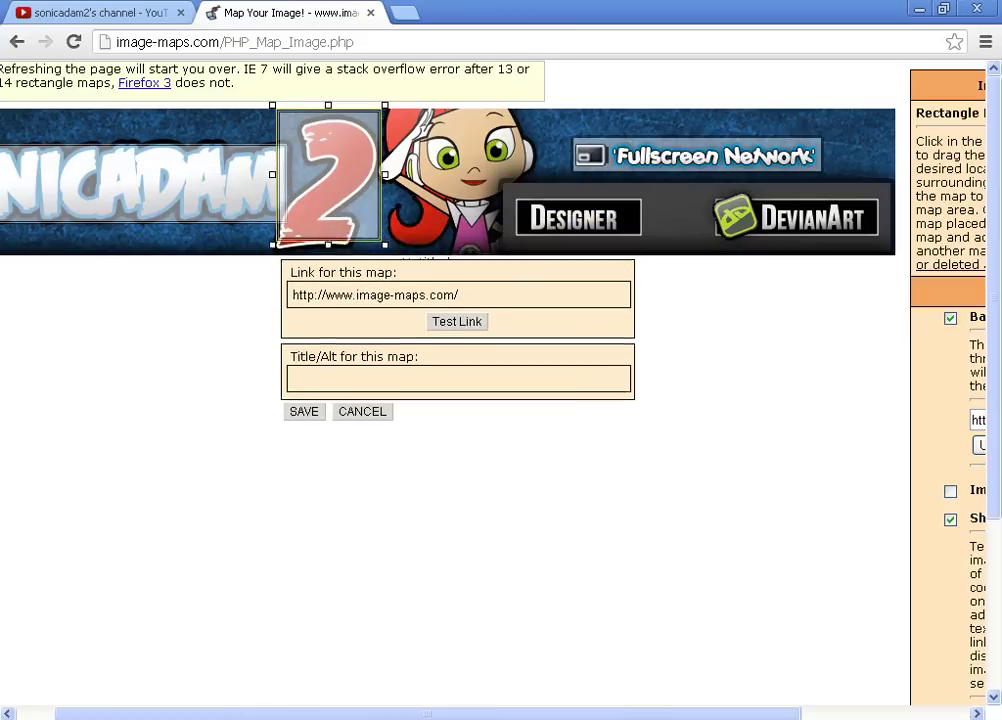
Replace the default link of the rectangle map over the red 2 with the copied subscription link.
triple_click(351, 305)
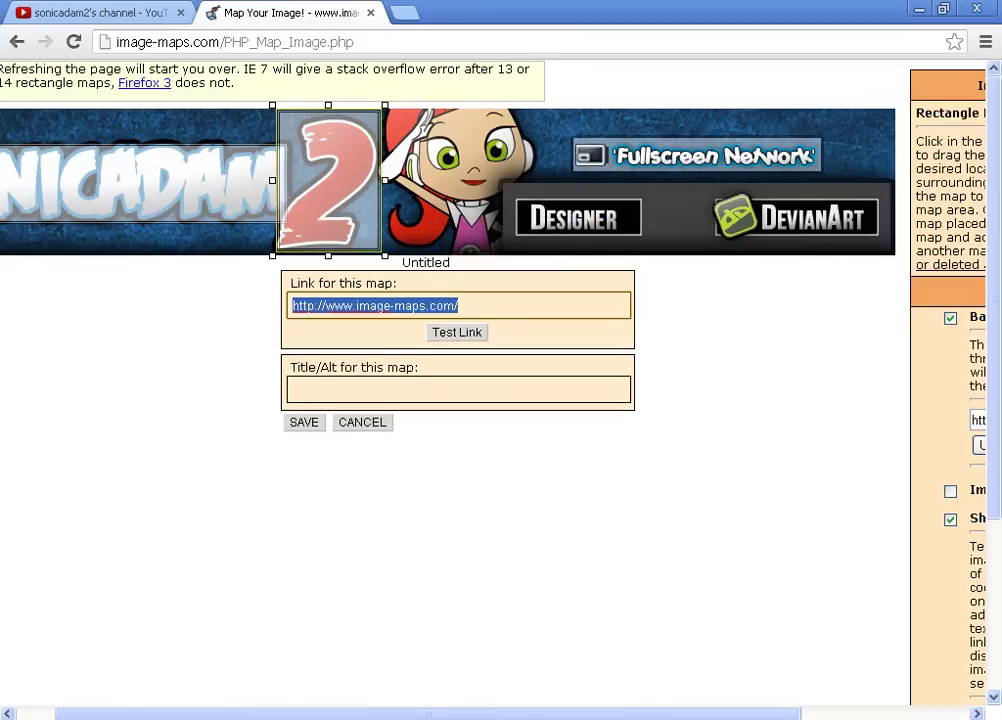
right_click(356, 316)
left_click(390, 414)
Test the subscription link of the map over the red 2 and save that map.
left_click(467, 335)
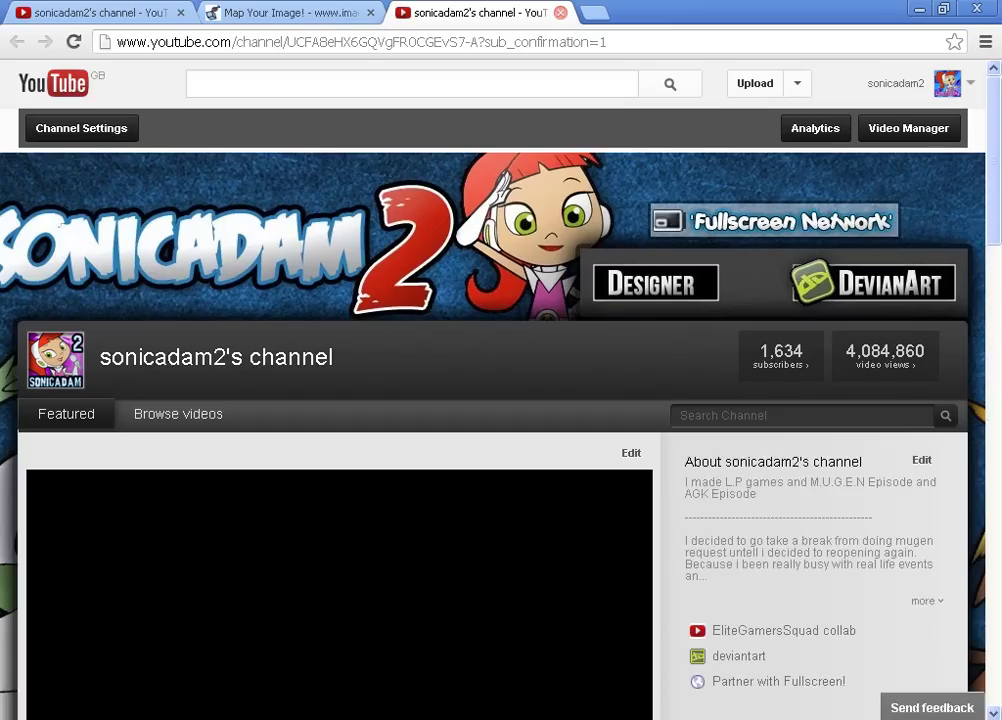
left_click(560, 12)
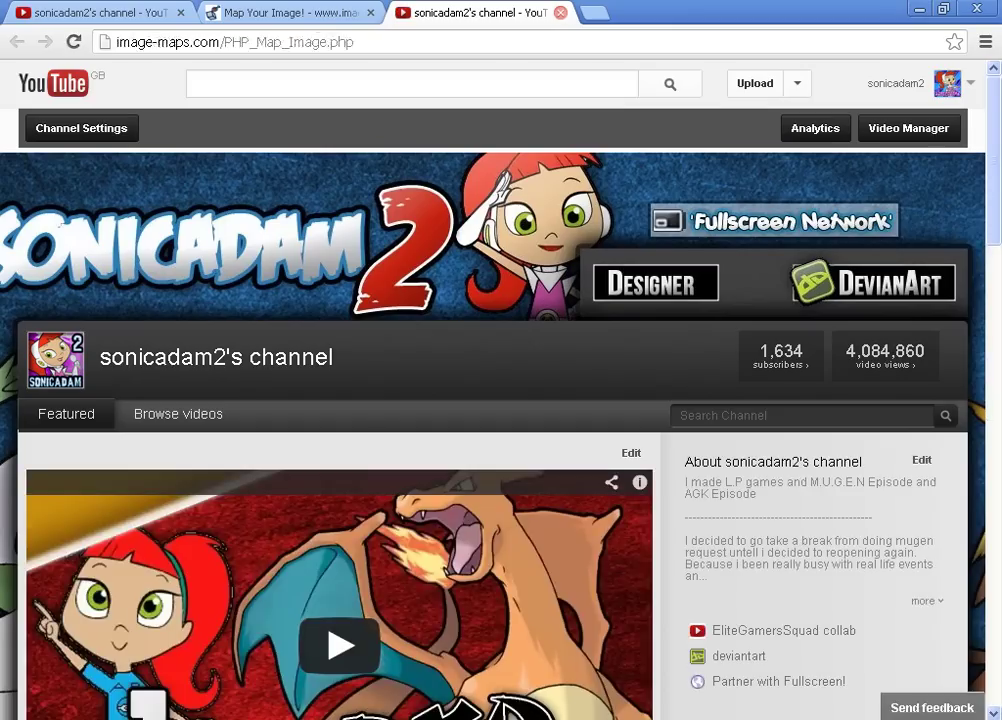
left_click(304, 423)
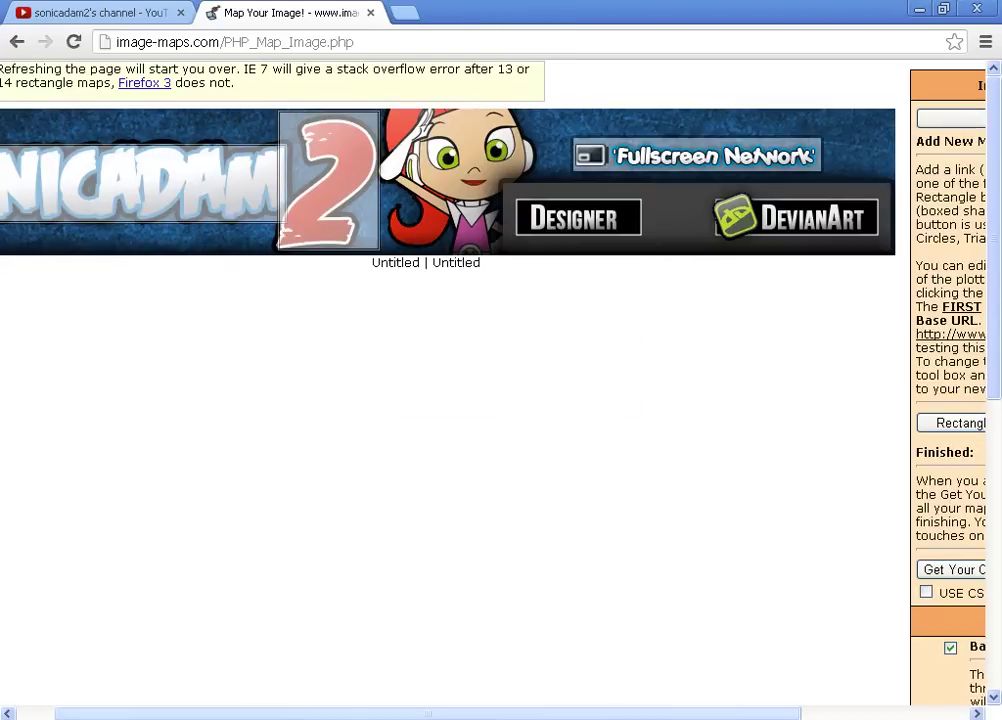
key("alt+Tab")
mouse_move(235, 254)
left_mouse_down()
mouse_move(517, 254)
mouse_move(236, 243)
left_mouse_up()
right_click(240, 254)
left_click(463, 280)
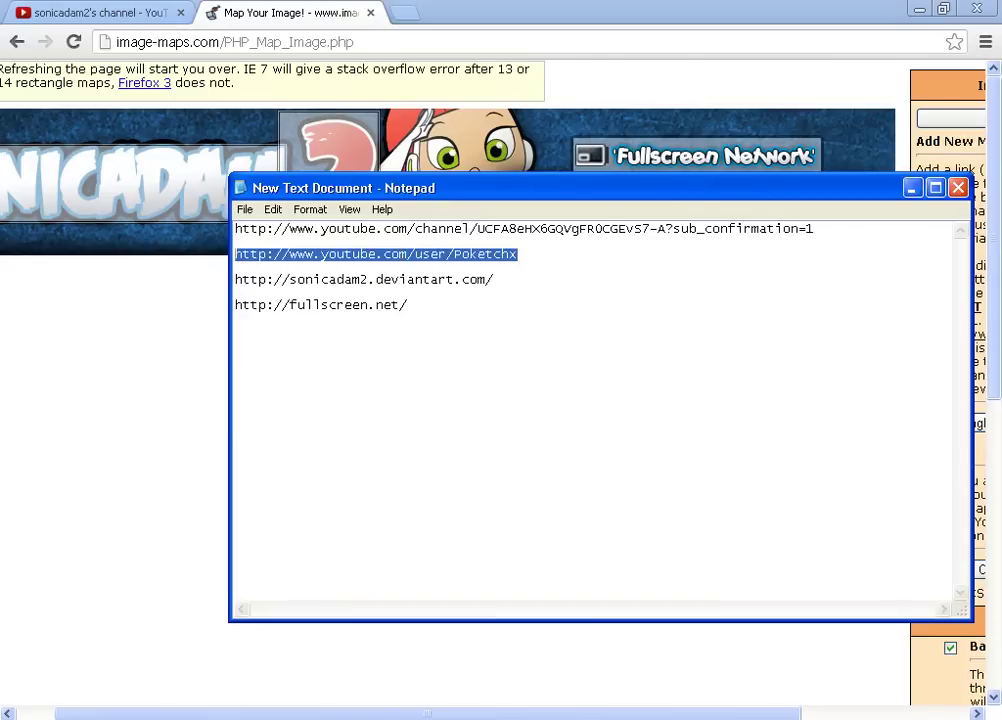
right_click(244, 255)
left_click(270, 304)
left_click(912, 188)
Add a rectangle map and fit it over the Designer box on the banner.
left_click(953, 423)
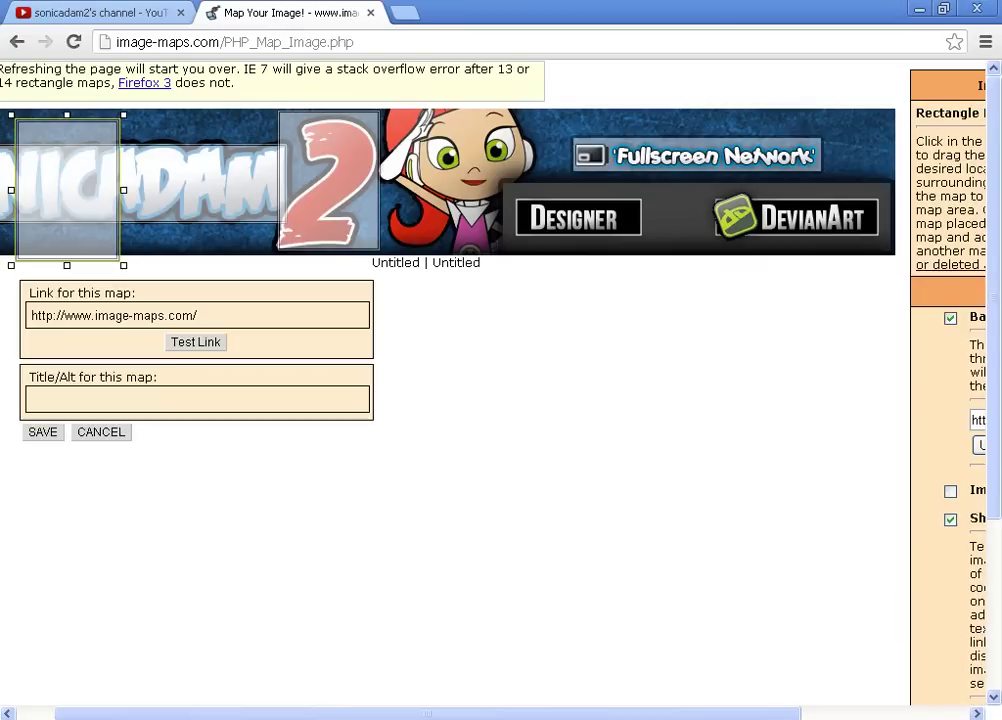
left_click_drag(67, 190, 566, 180)
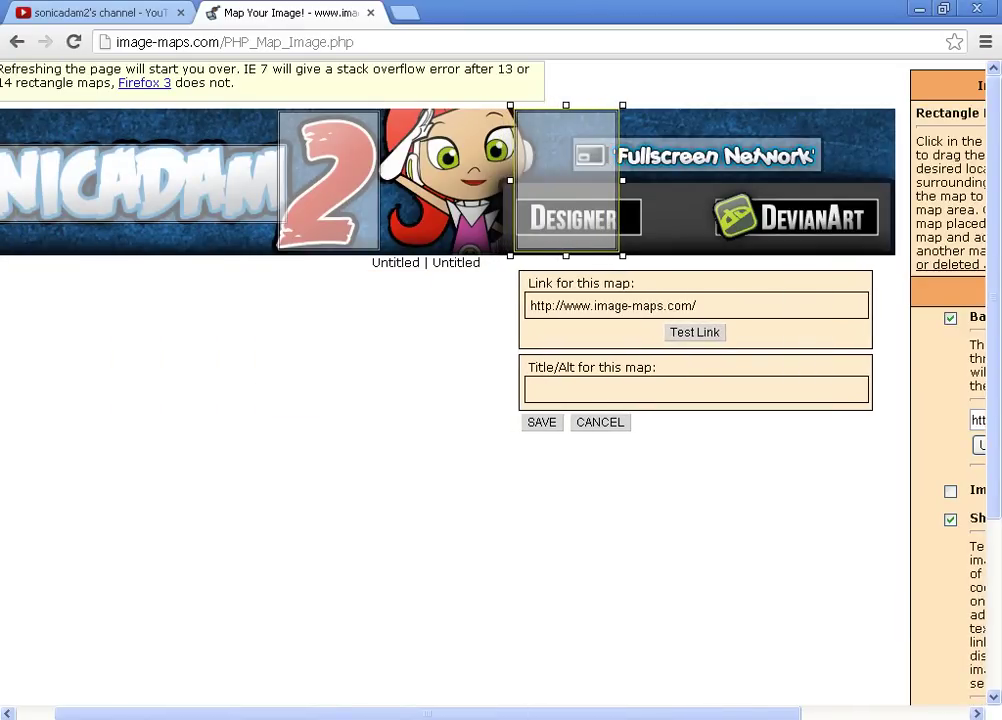
left_click_drag(566, 104, 566, 192)
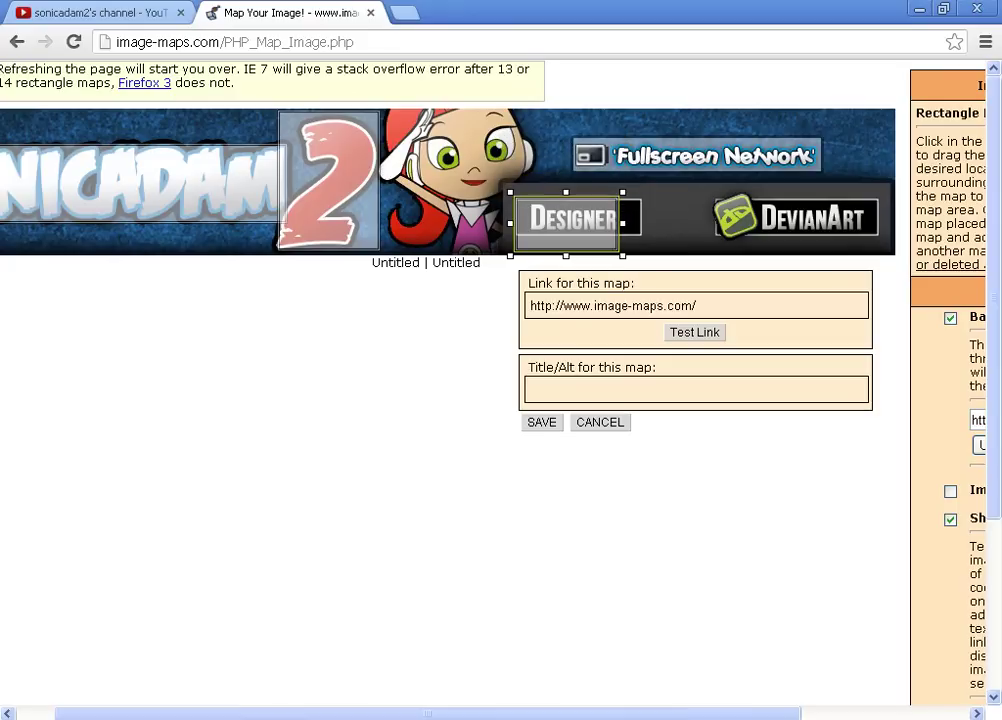
left_click_drag(622, 255, 650, 241)
left_click_drag(702, 291, 528, 291)
right_click(530, 290)
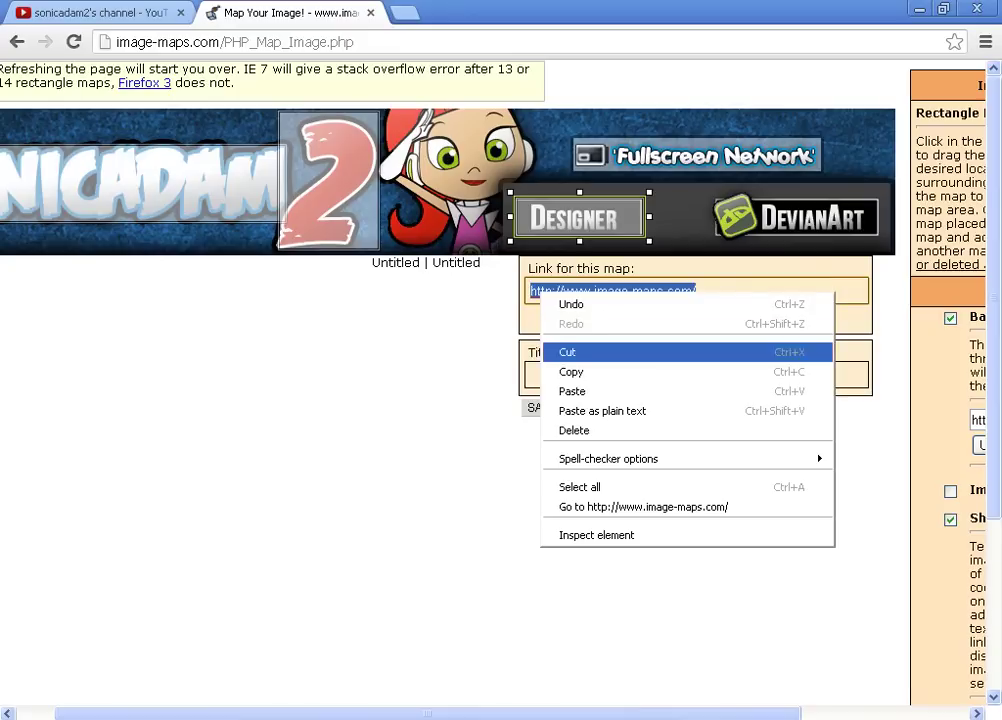
left_click(582, 389)
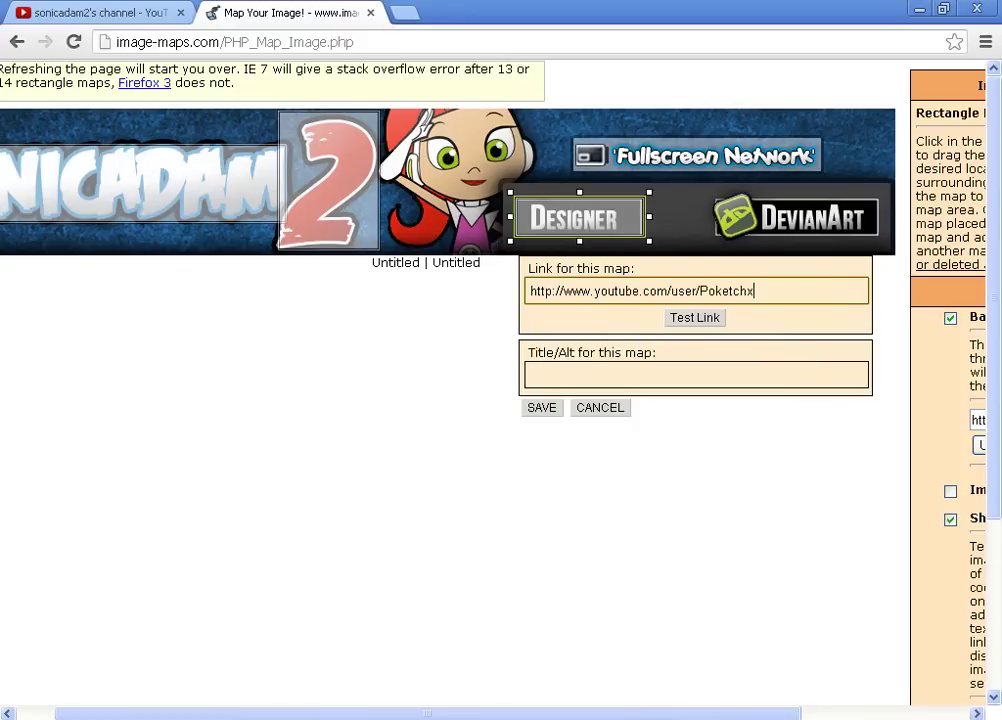
Test the Designer map's link, mute the video on the channel page it opens, and save the map.
left_click(694, 318)
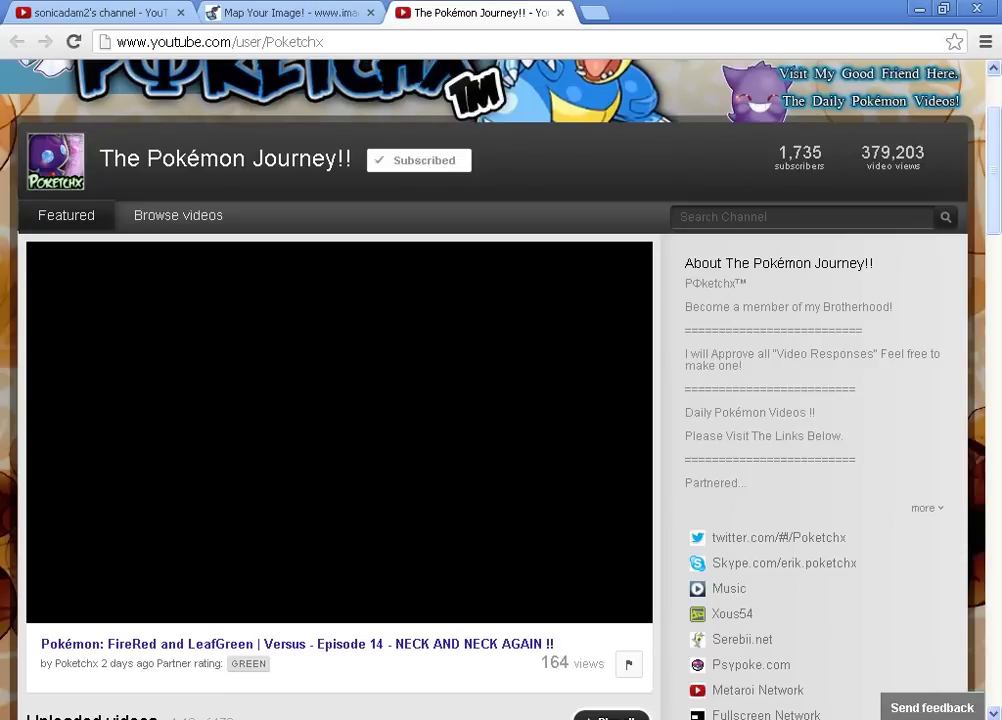
left_click(93, 610)
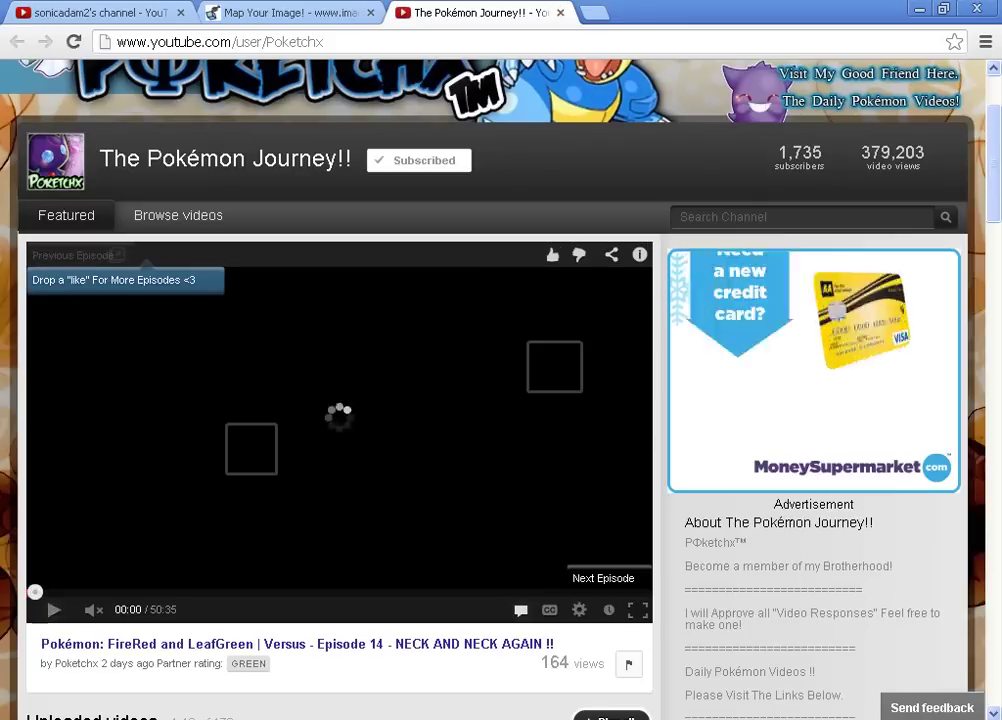
scroll(495, 390, "up", 2)
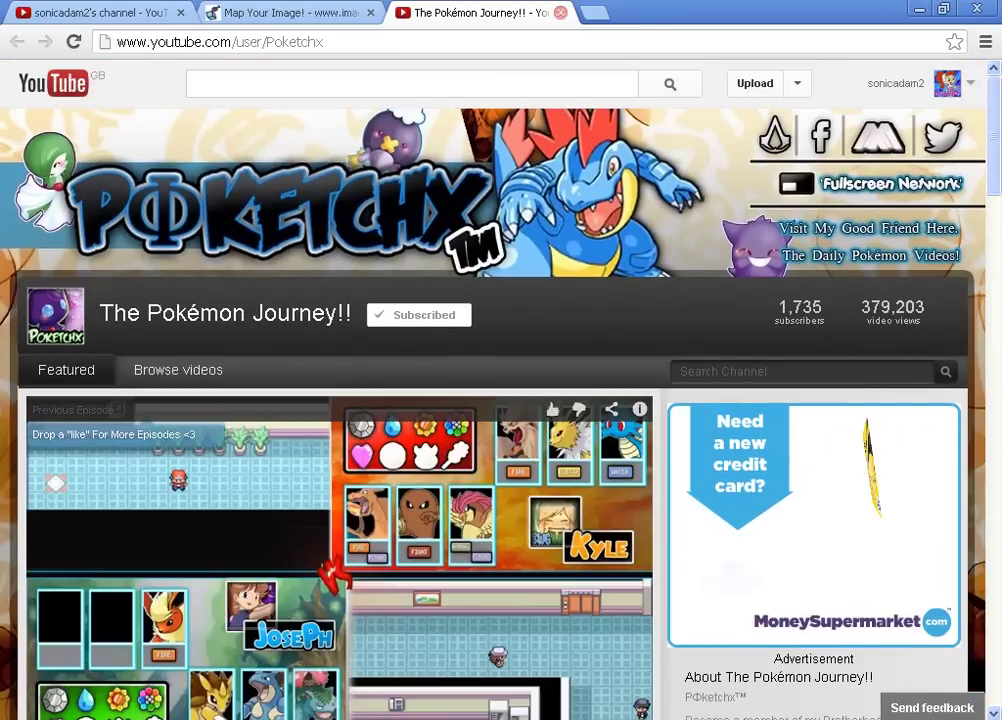
left_click(560, 13)
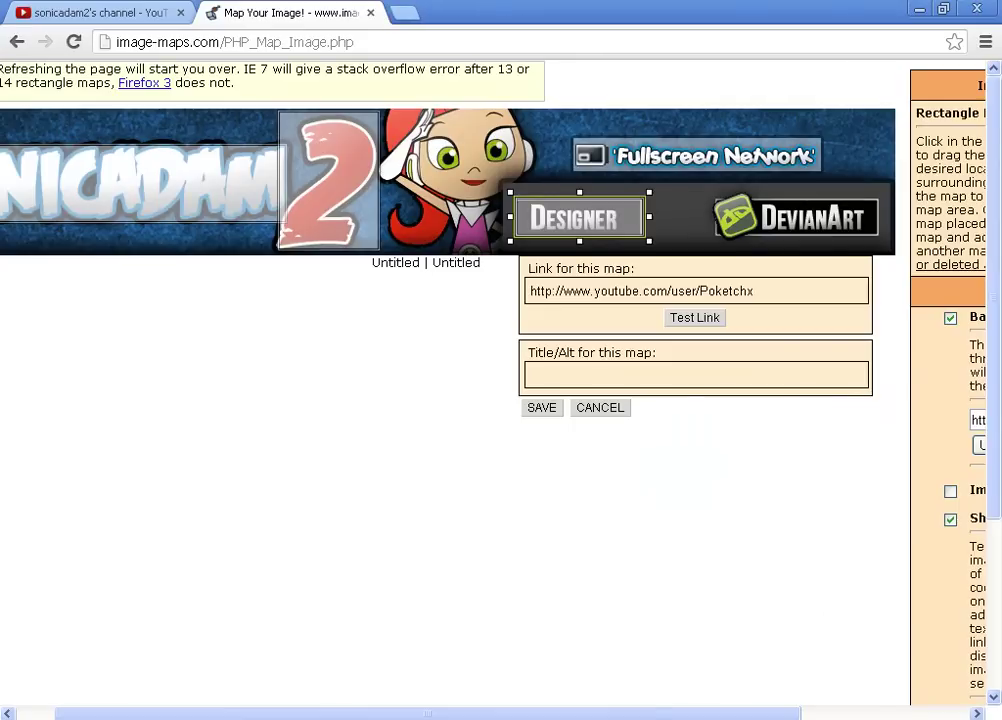
left_click(695, 317)
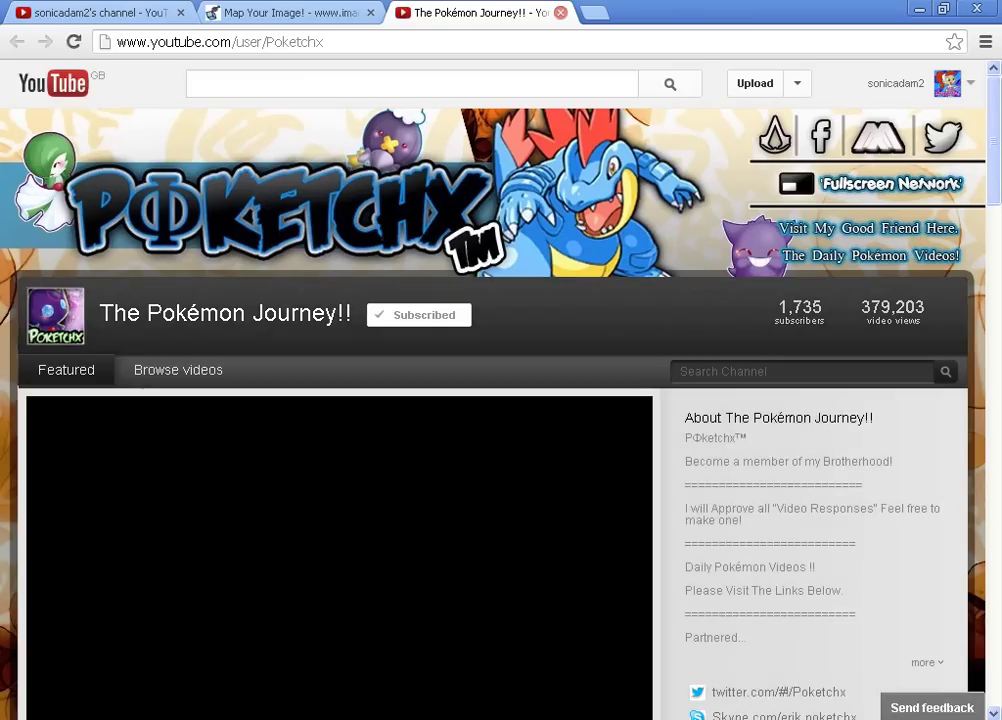
left_click(560, 13)
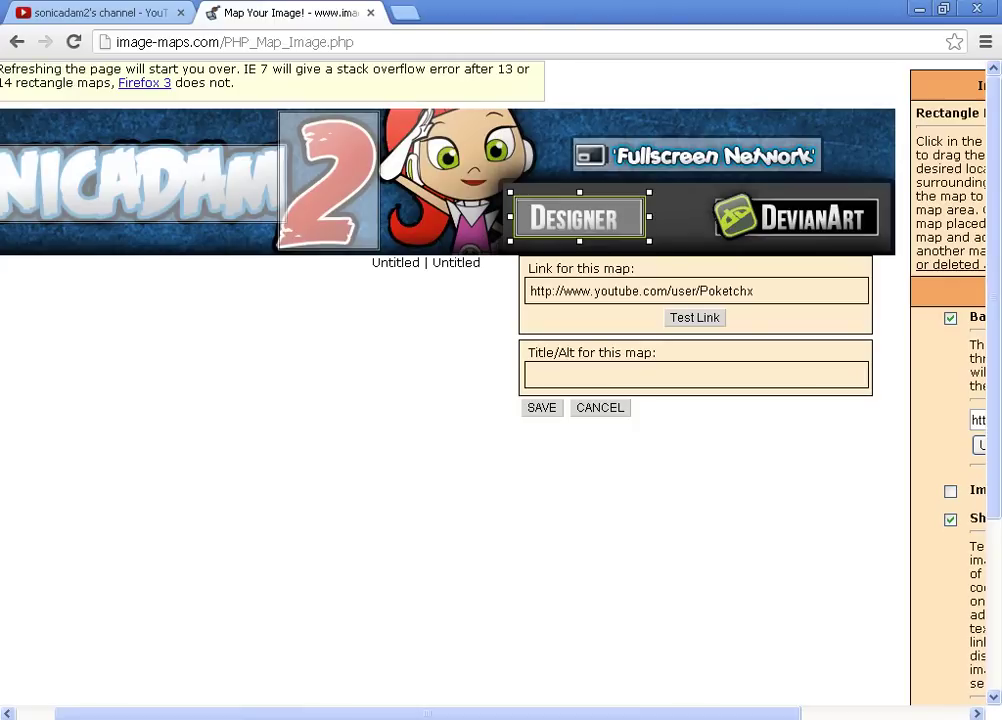
left_click(541, 408)
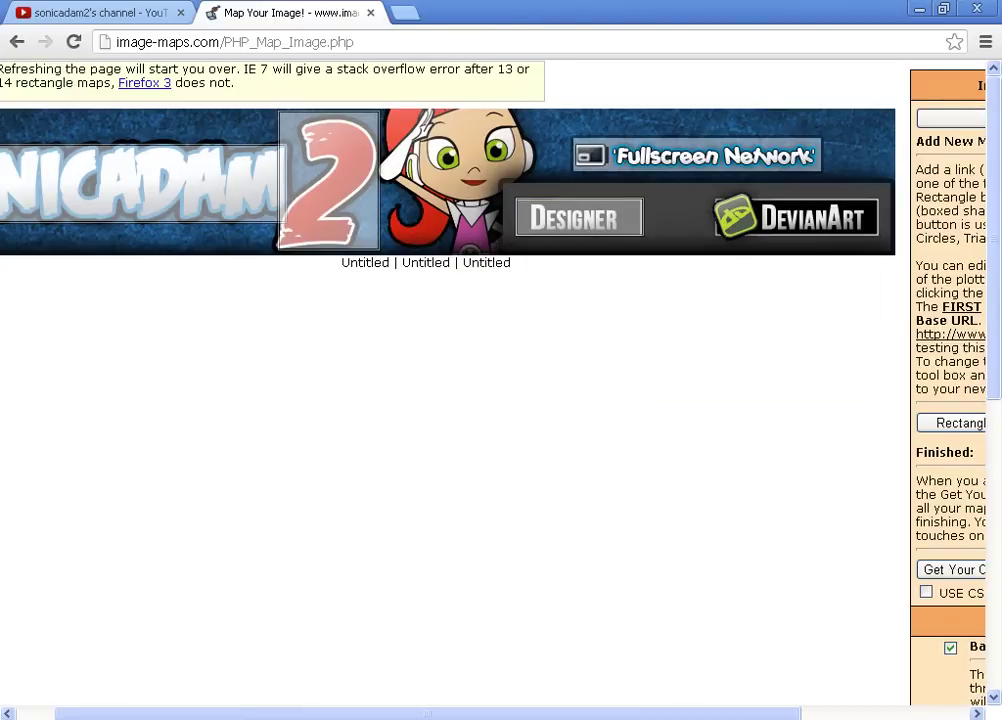
key("alt+Tab")
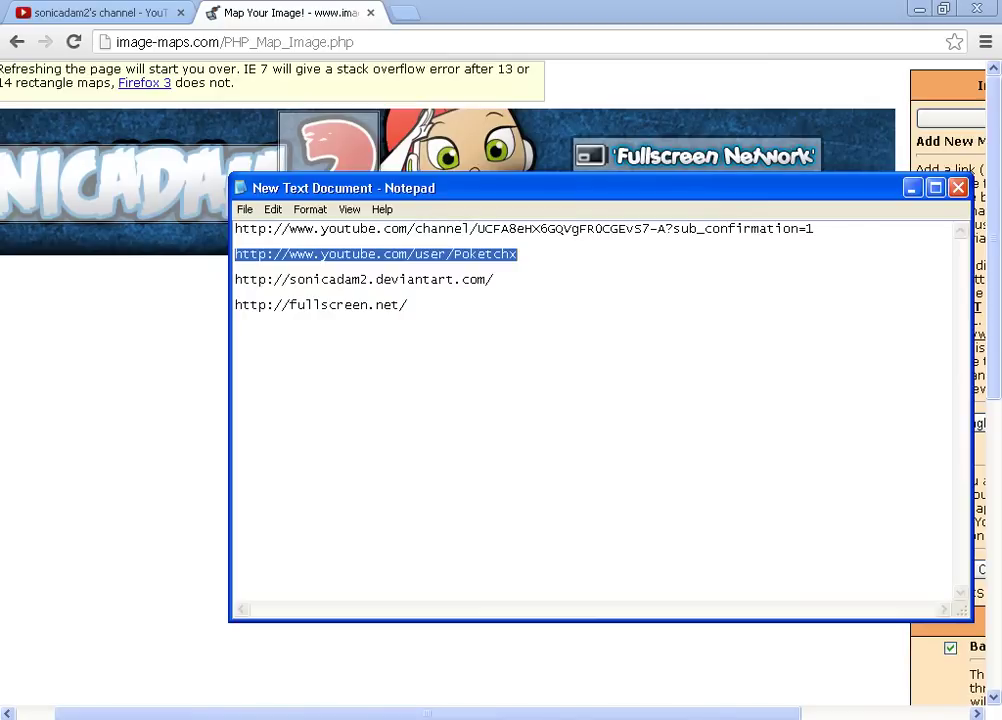
left_click_drag(496, 280, 235, 281)
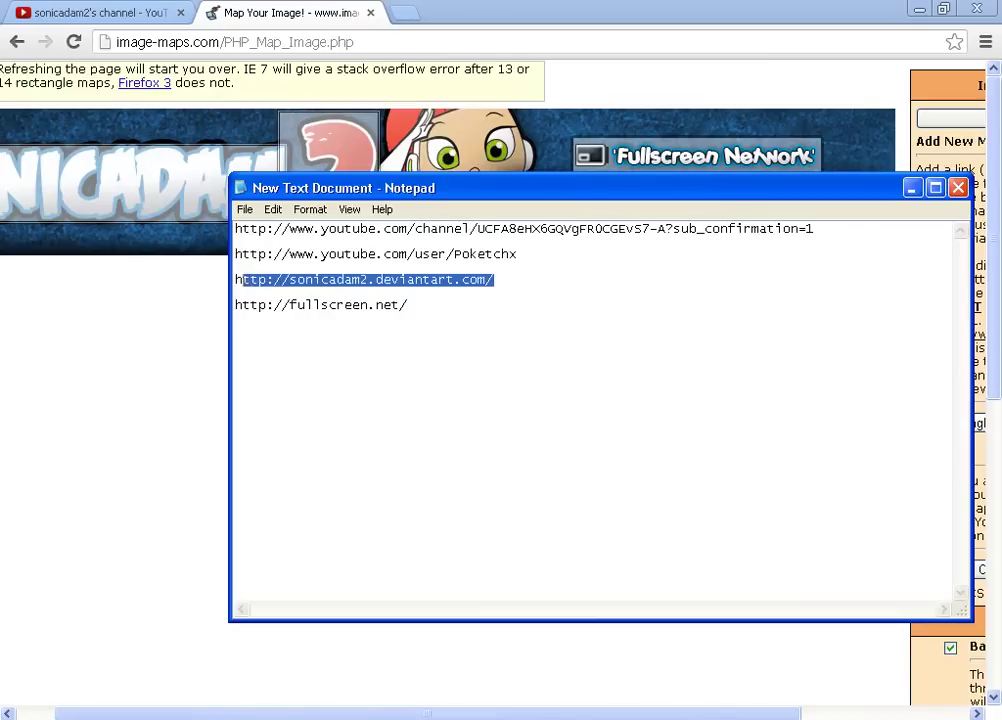
right_click(235, 281)
left_click(268, 327)
key("alt+Tab")
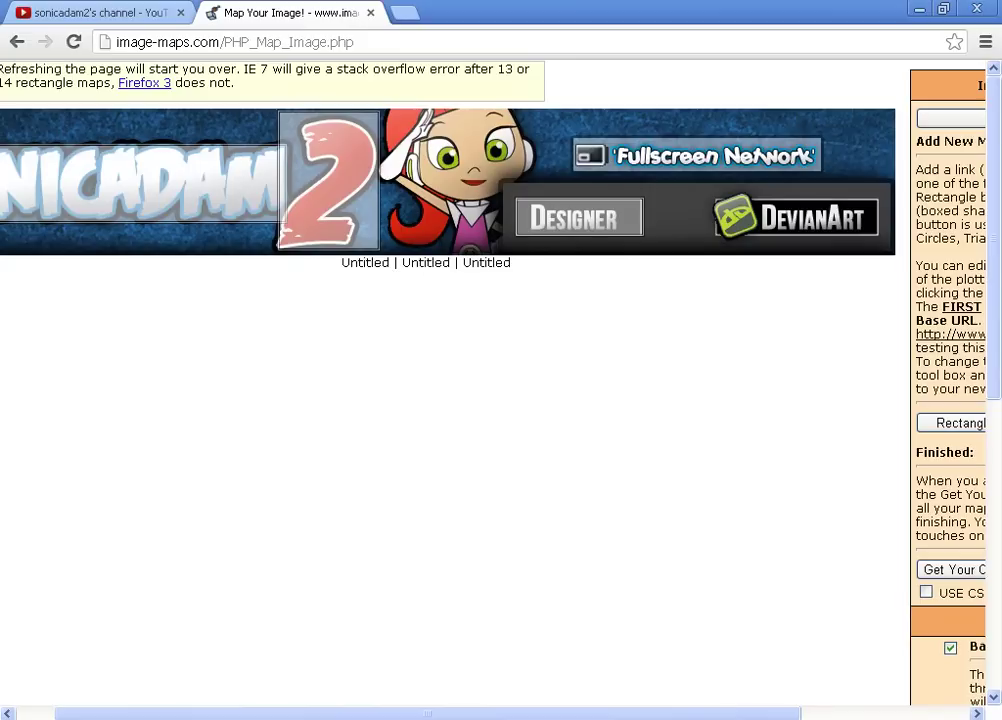
Add another rectangle map and fit it over the DevianArt box on the banner.
left_click(954, 423)
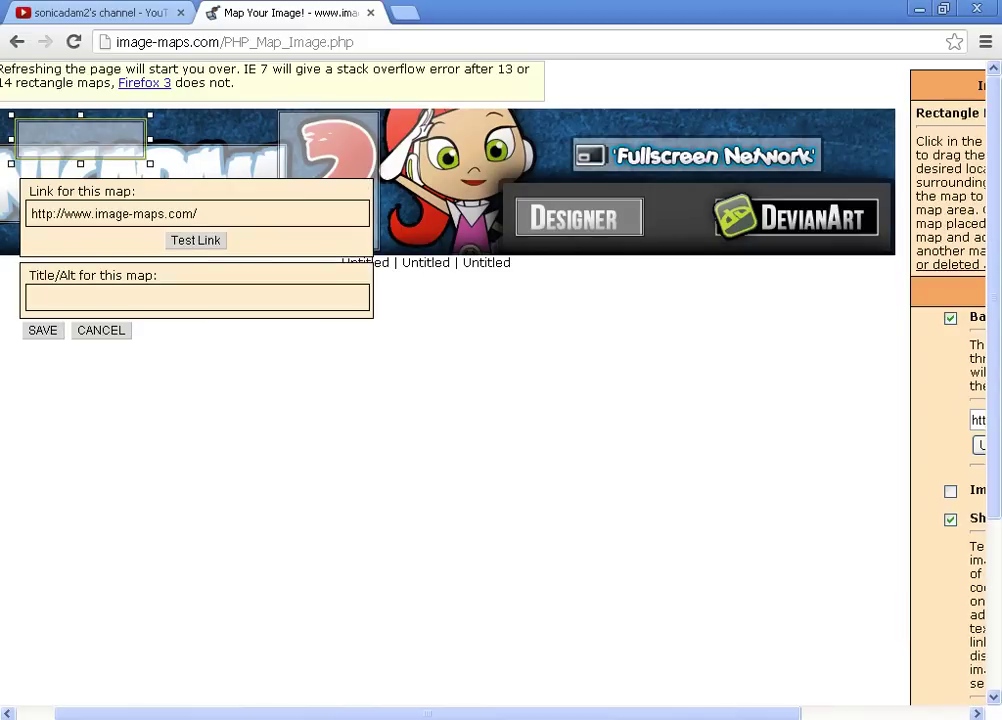
left_click_drag(83, 139, 780, 217)
left_click_drag(850, 217, 884, 217)
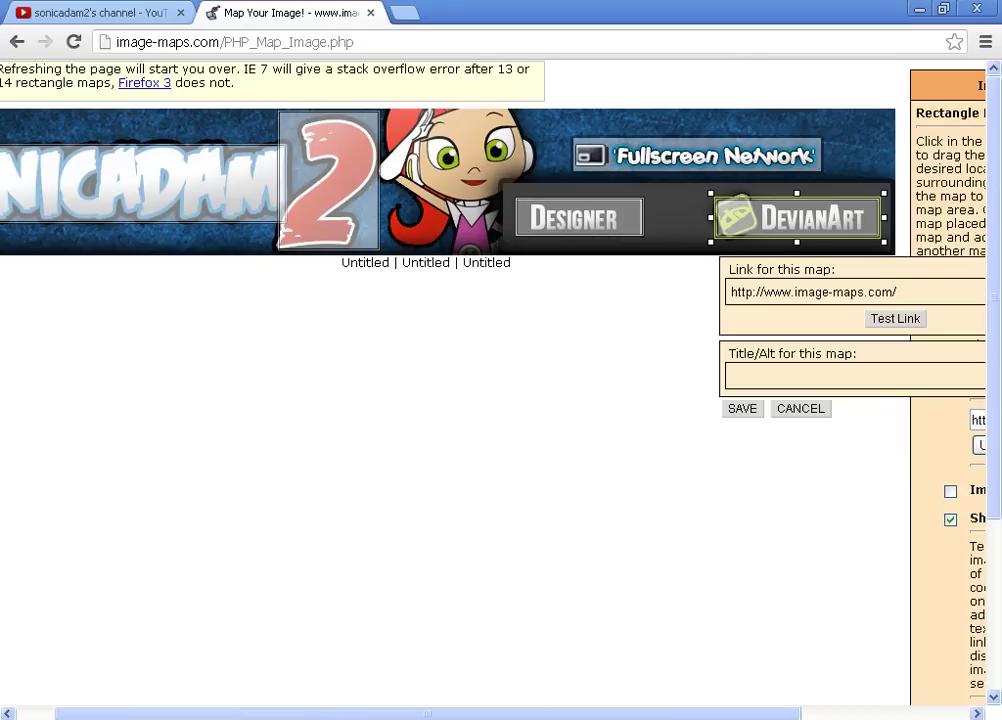
left_click_drag(900, 292, 729, 292)
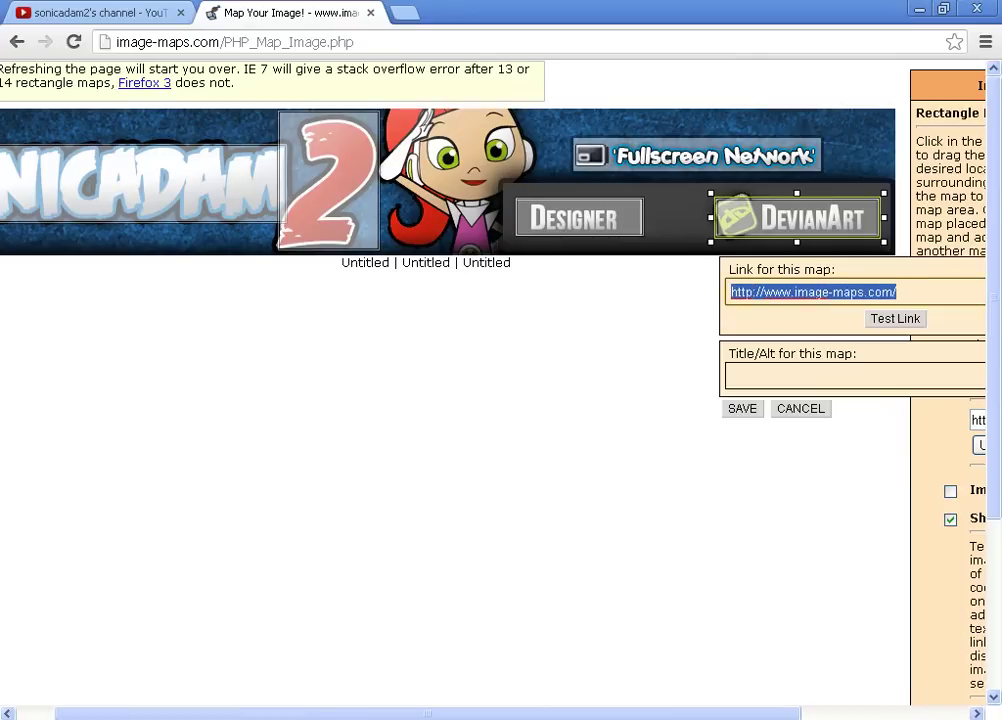
right_click(721, 292)
left_click(780, 389)
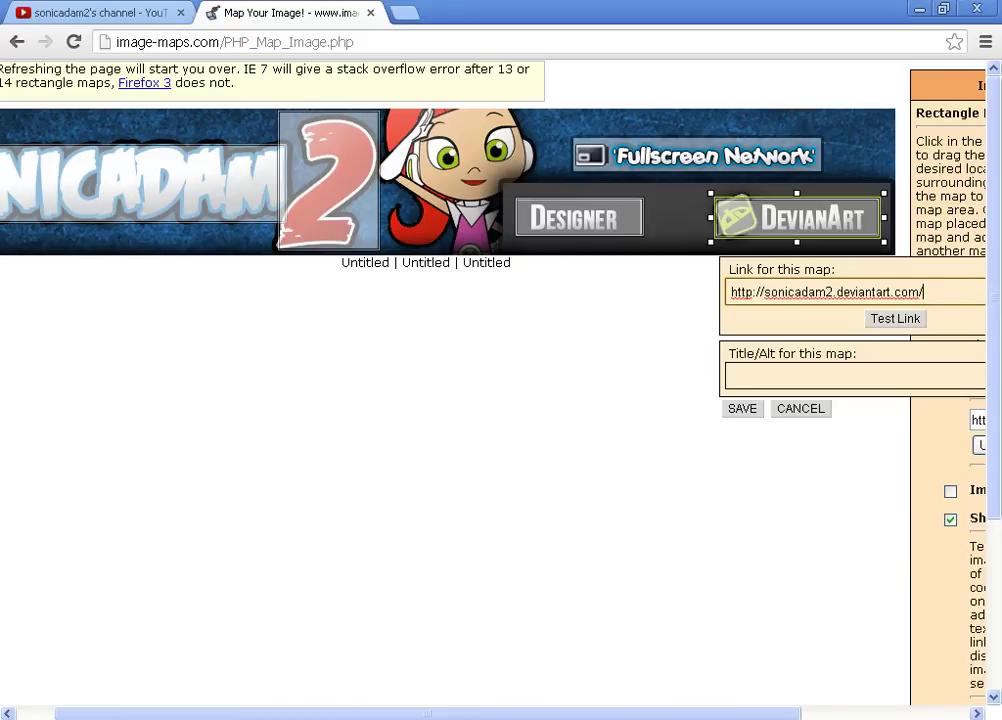
Test the DevianArt map's link and look over the deviantART profile page it opens.
left_click(895, 319)
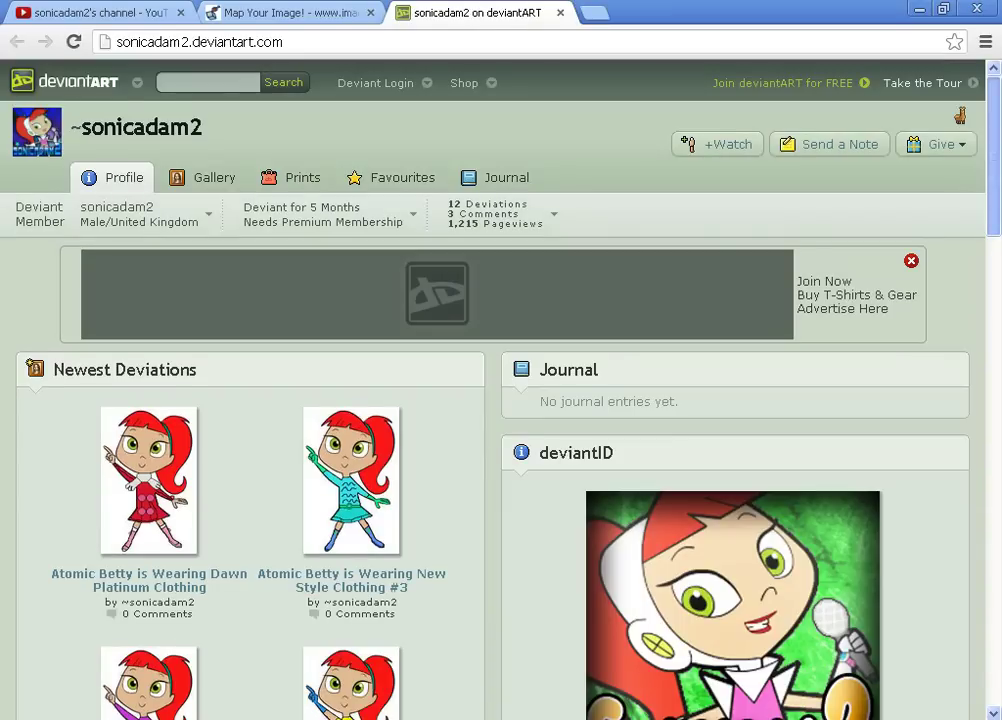
scroll(960, 116, "down", 3)
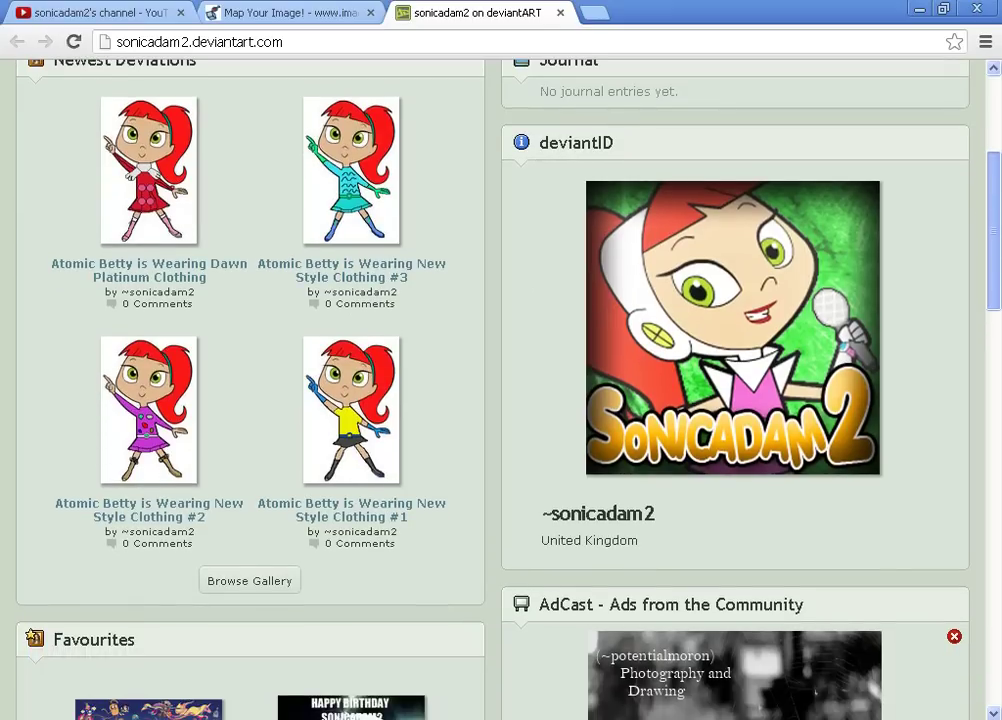
scroll(500, 390, "down", 2)
scroll(500, 390, "up", 3)
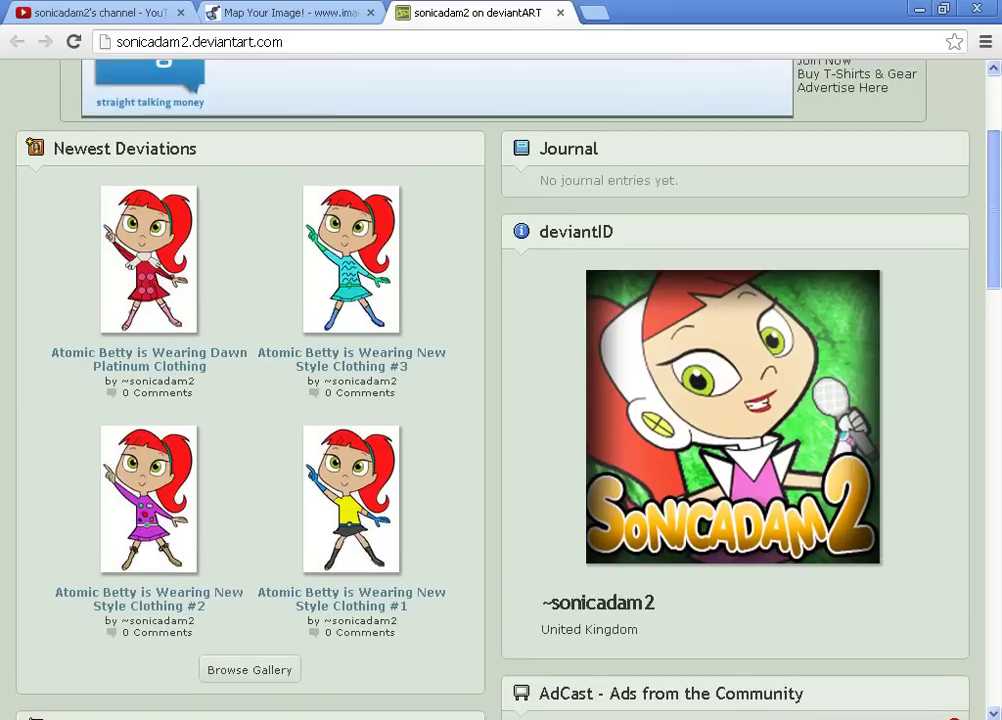
scroll(500, 390, "up", 1)
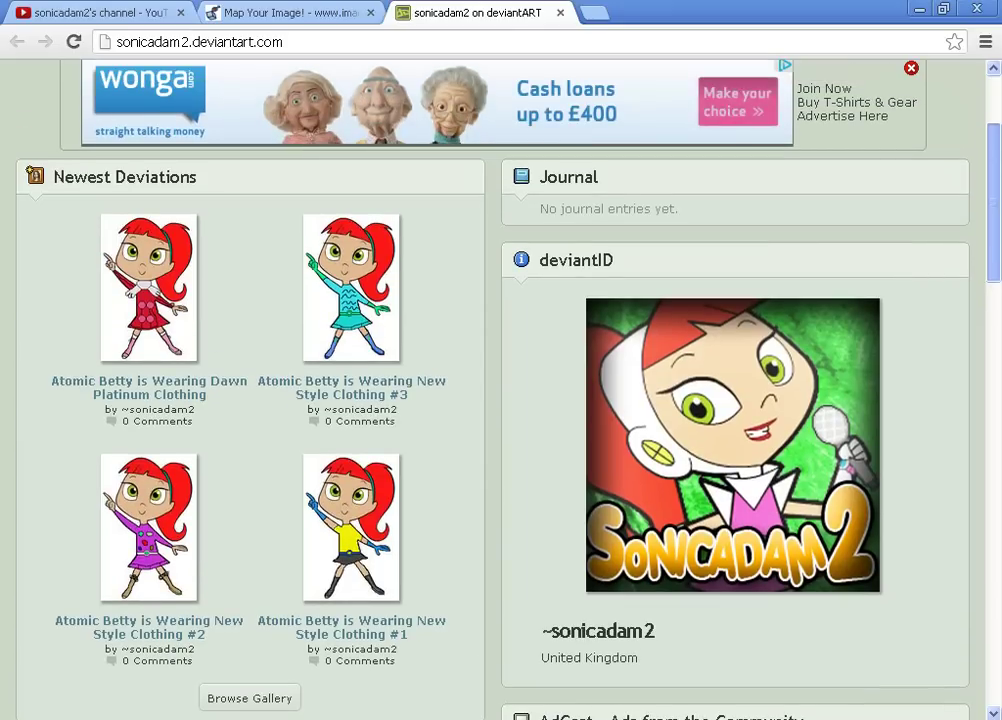
left_click_drag(993, 203, 993, 210)
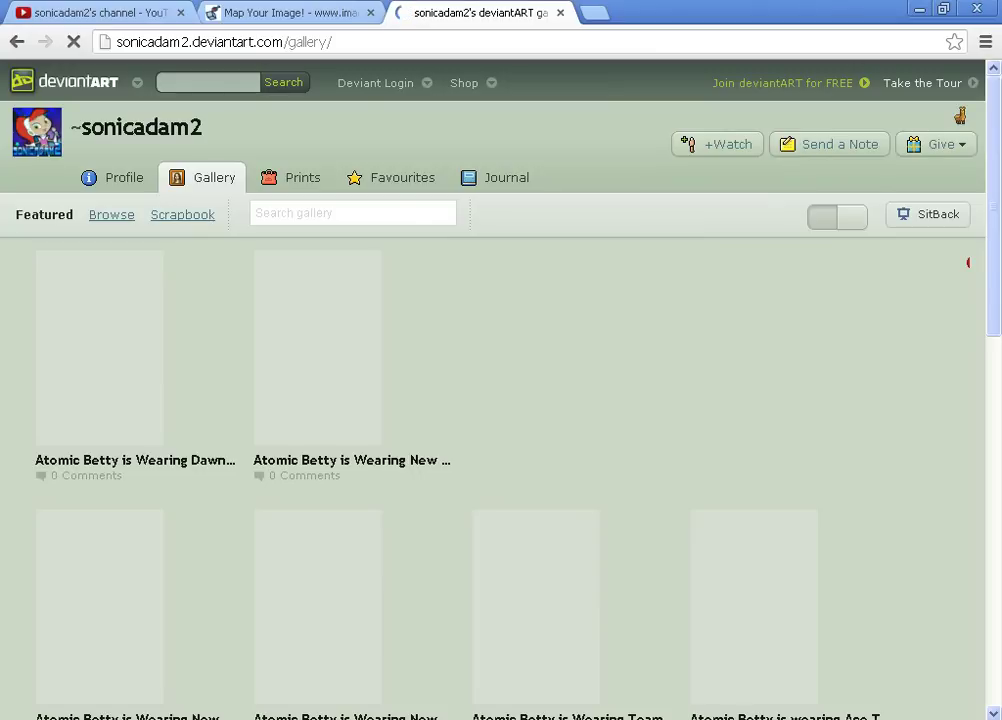
Look through the artworks in the sonicadam2 deviantART gallery.
scroll(490, 390, "down", 4)
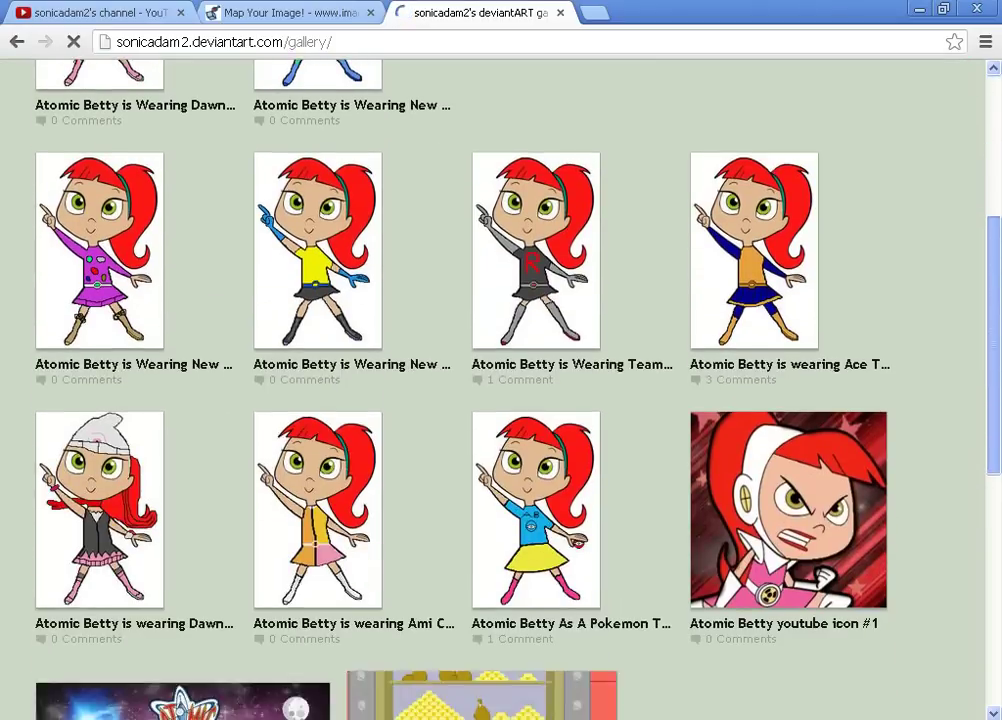
scroll(490, 390, "down", 3)
scroll(490, 390, "up", 1)
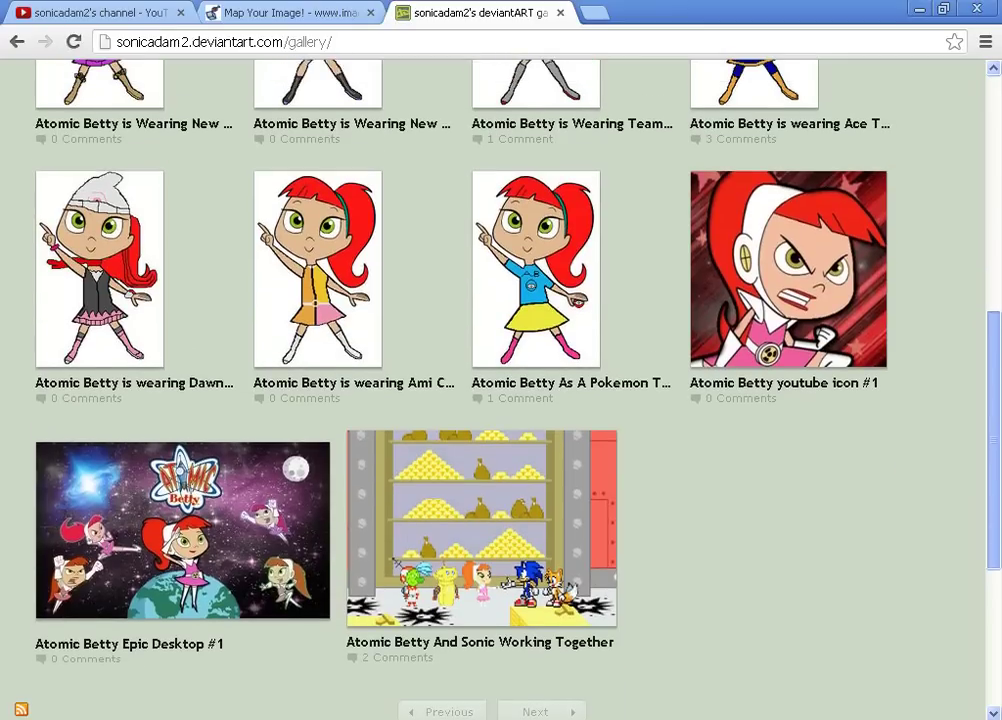
scroll(490, 390, "up", 2)
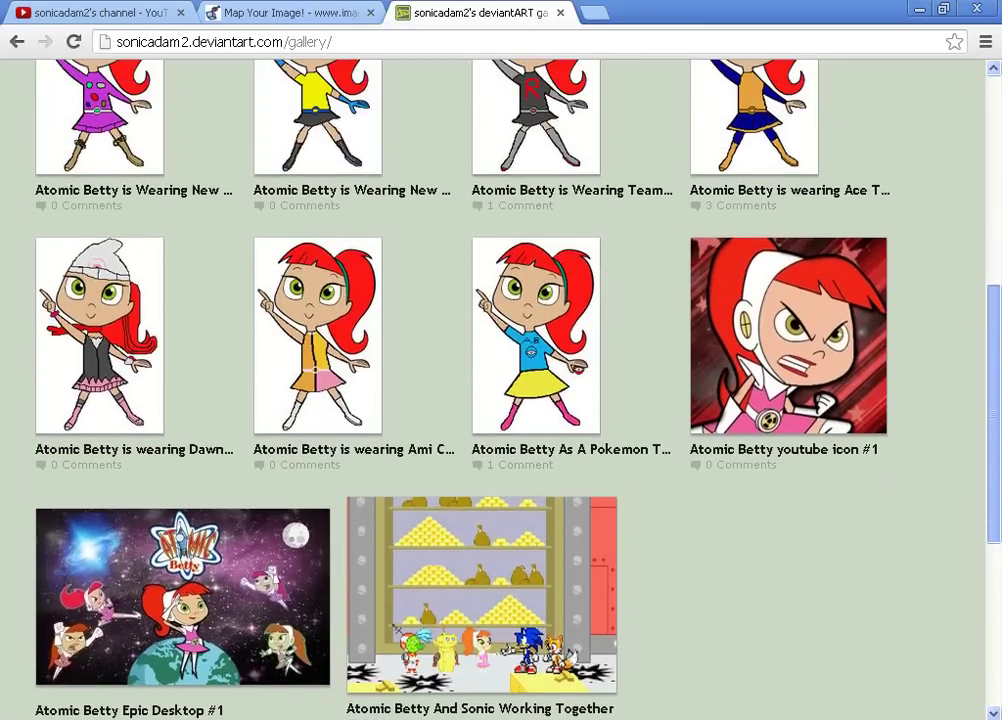
scroll(490, 390, "up", 5)
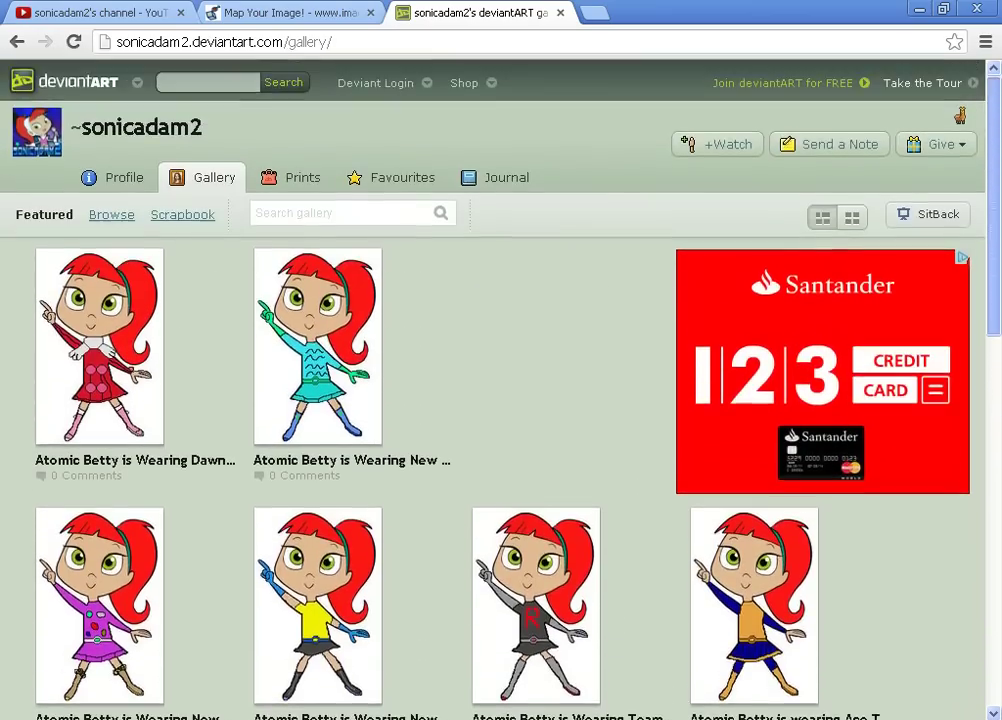
scroll(490, 390, "down", 5)
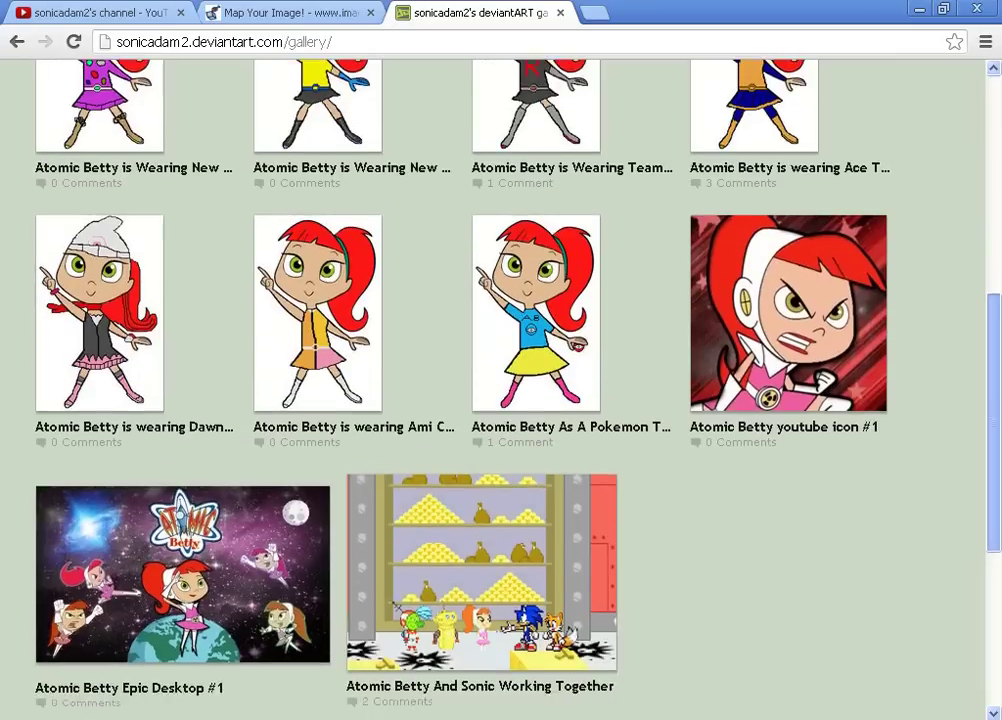
scroll(490, 390, "down", 1)
scroll(490, 390, "up", 1)
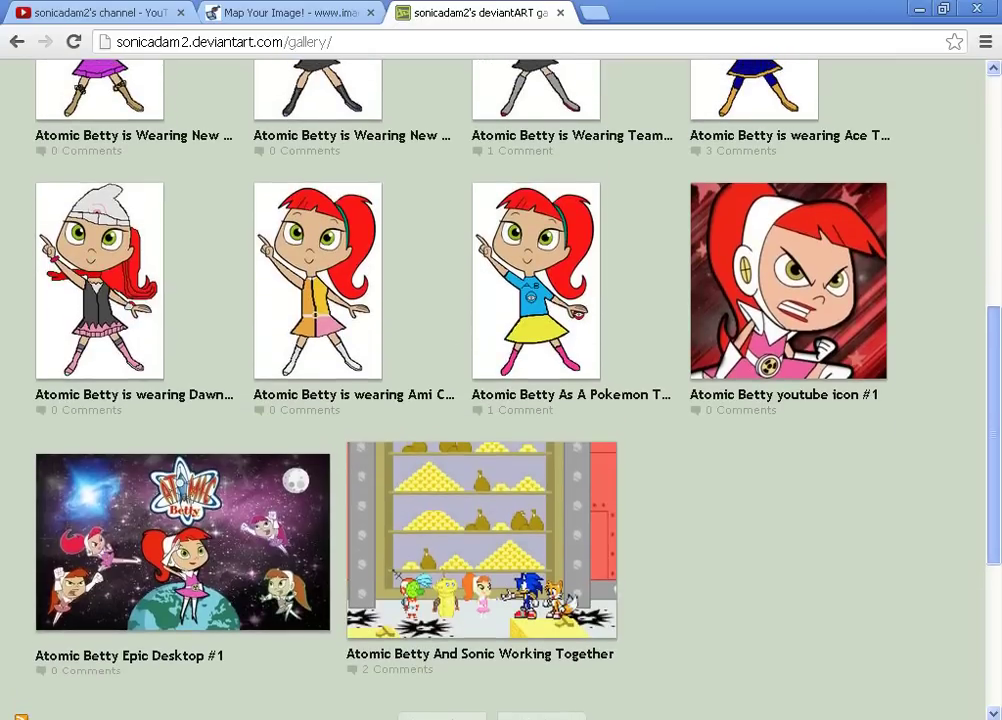
Examine the Atomic Betty outfit drawings, icon and desktop artworks throughout the deviantART gallery page.
scroll(490, 390, "up", 1)
scroll(490, 390, "up", 1)
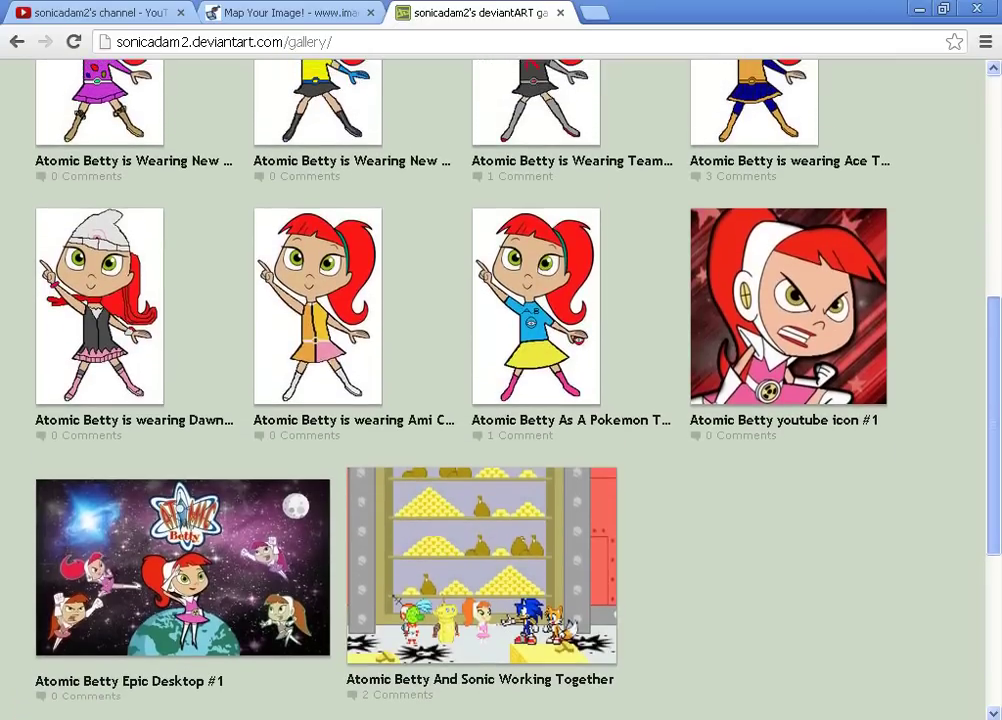
scroll(490, 390, "up", 3)
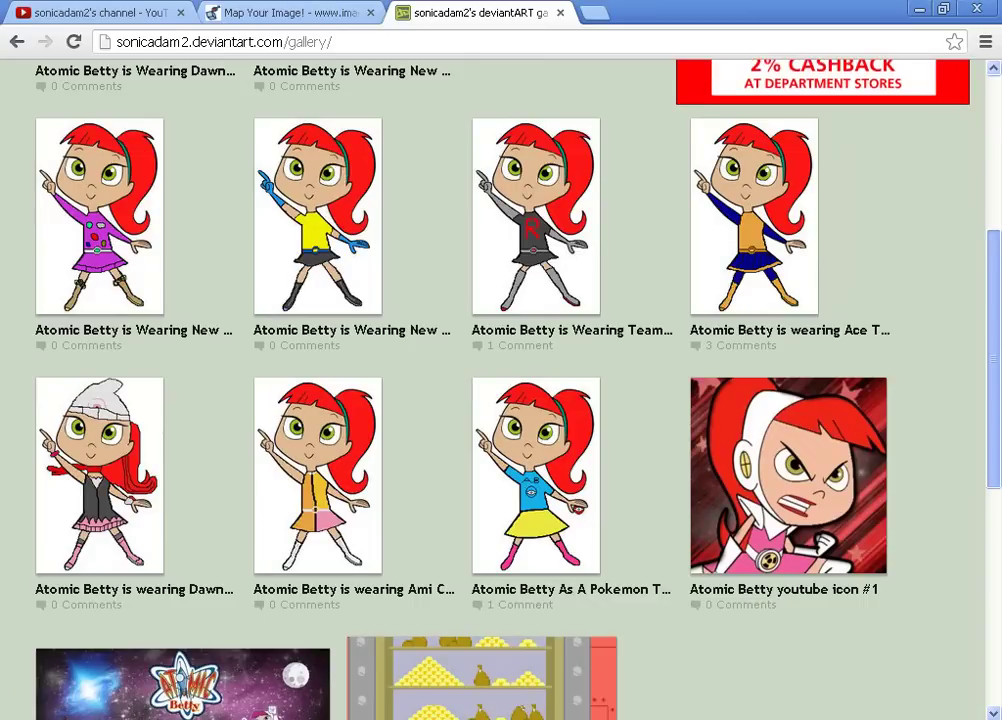
scroll(490, 390, "down", 1)
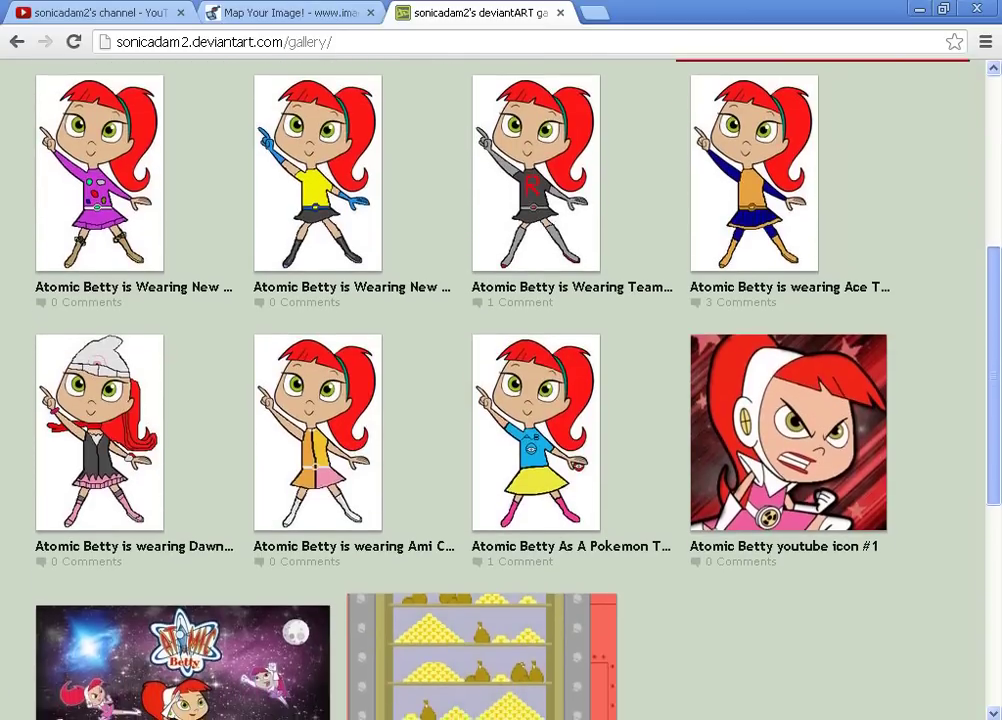
scroll(490, 390, "down", 1)
scroll(490, 390, "down", 1)
scroll(490, 390, "up", 2)
scroll(490, 390, "up", 1)
scroll(490, 390, "down", 2)
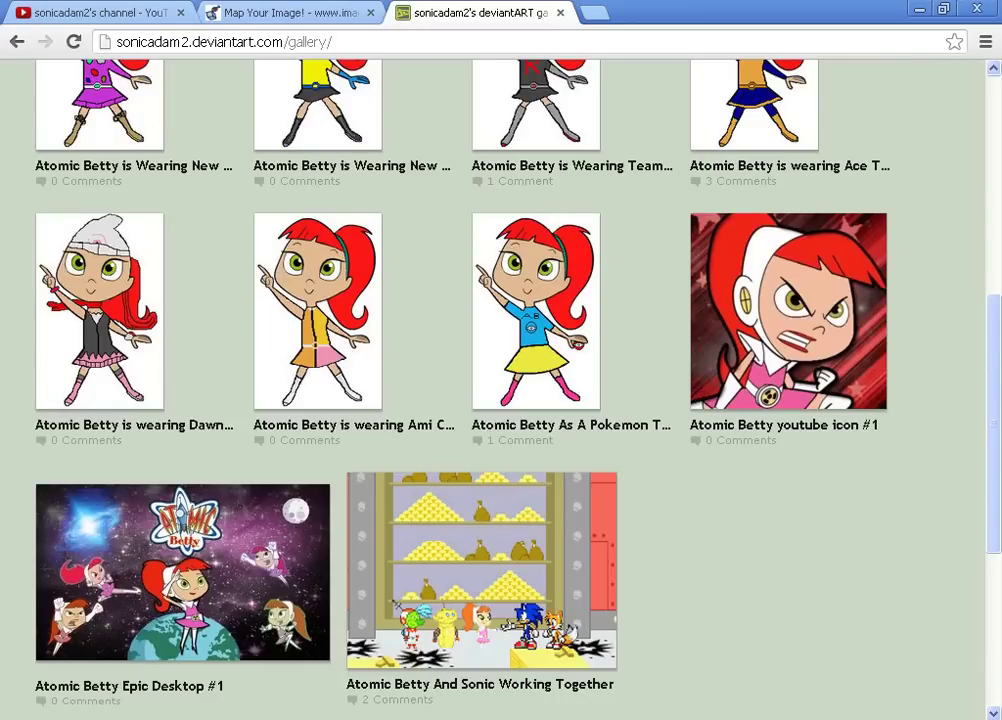
scroll(46, 575, "down", 2)
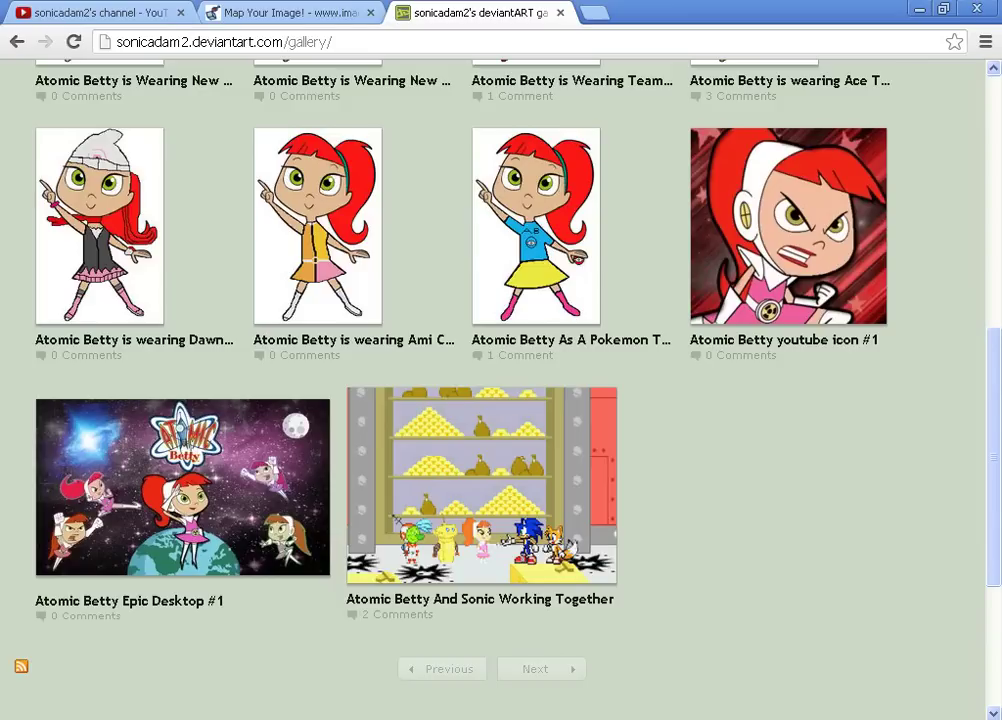
left_click(46, 576)
scroll(46, 576, "up", 3)
scroll(46, 576, "up", 3)
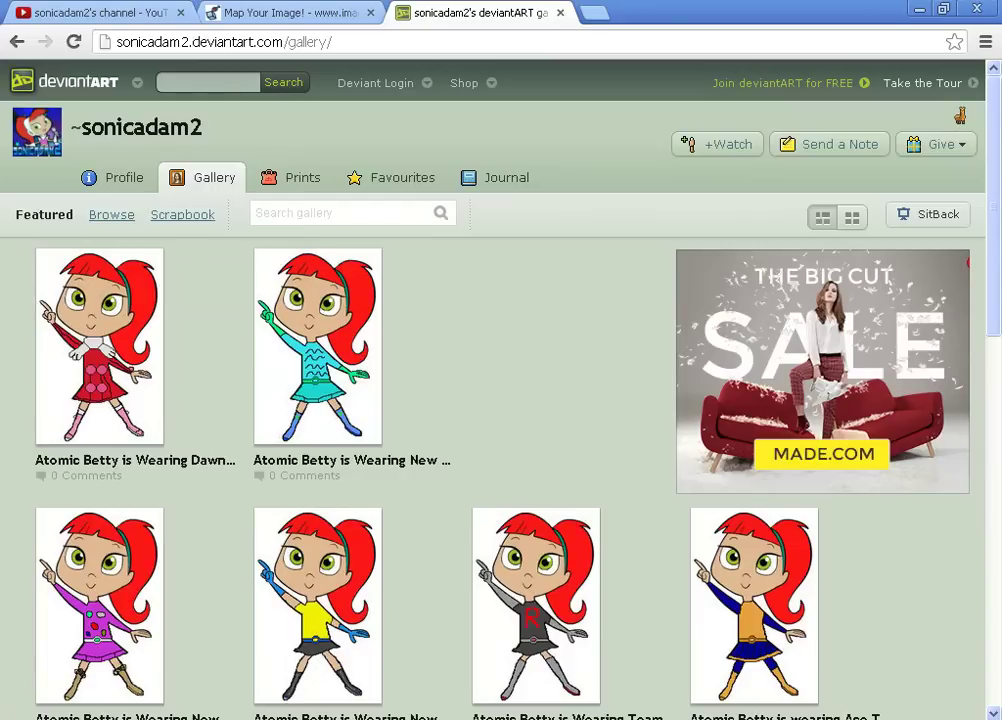
scroll(318, 400, "down", 1)
scroll(392, 390, "down", 3)
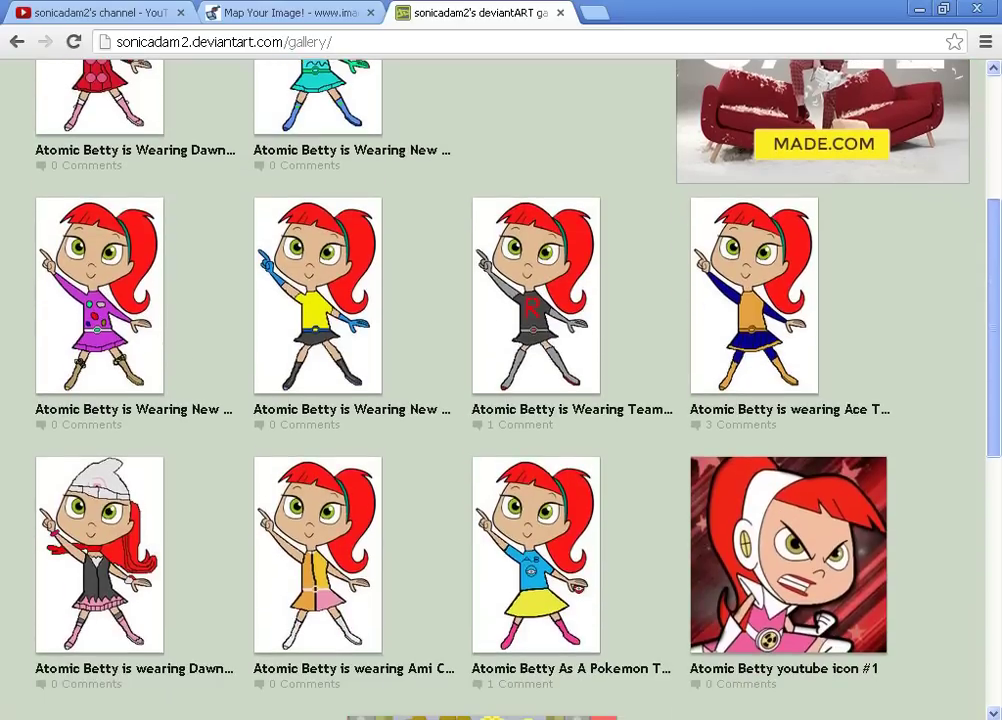
left_click_drag(993, 328, 993, 324)
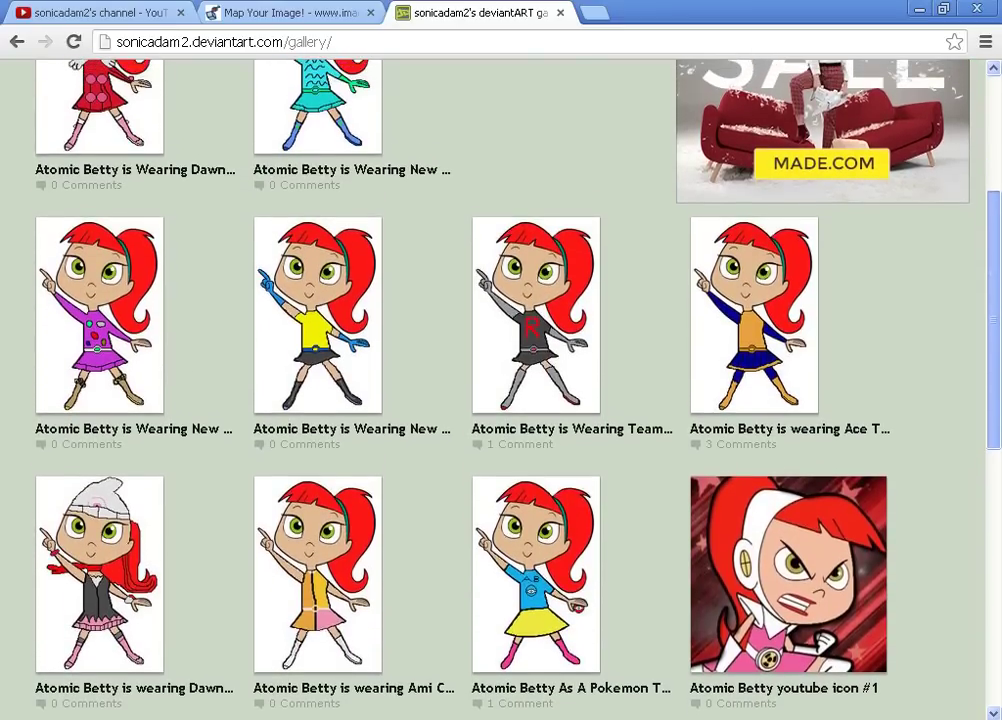
scroll(960, 116, "up", 3)
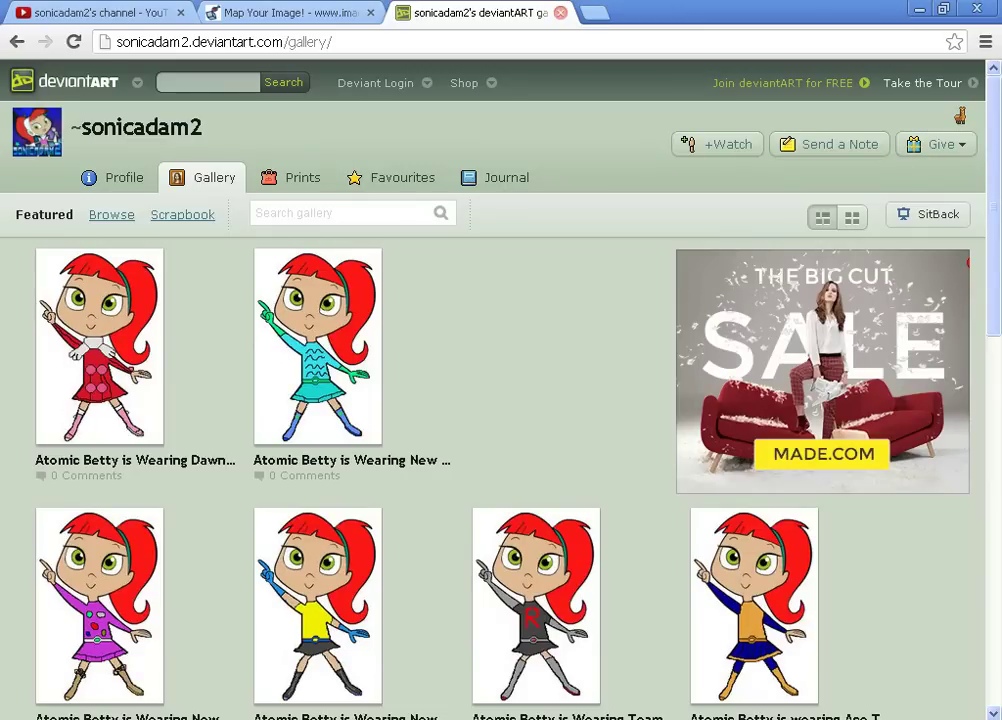
scroll(400, 380, "down", 6)
scroll(460, 380, "up", 1)
left_click_drag(993, 410, 993, 301)
scroll(460, 380, "up", 3)
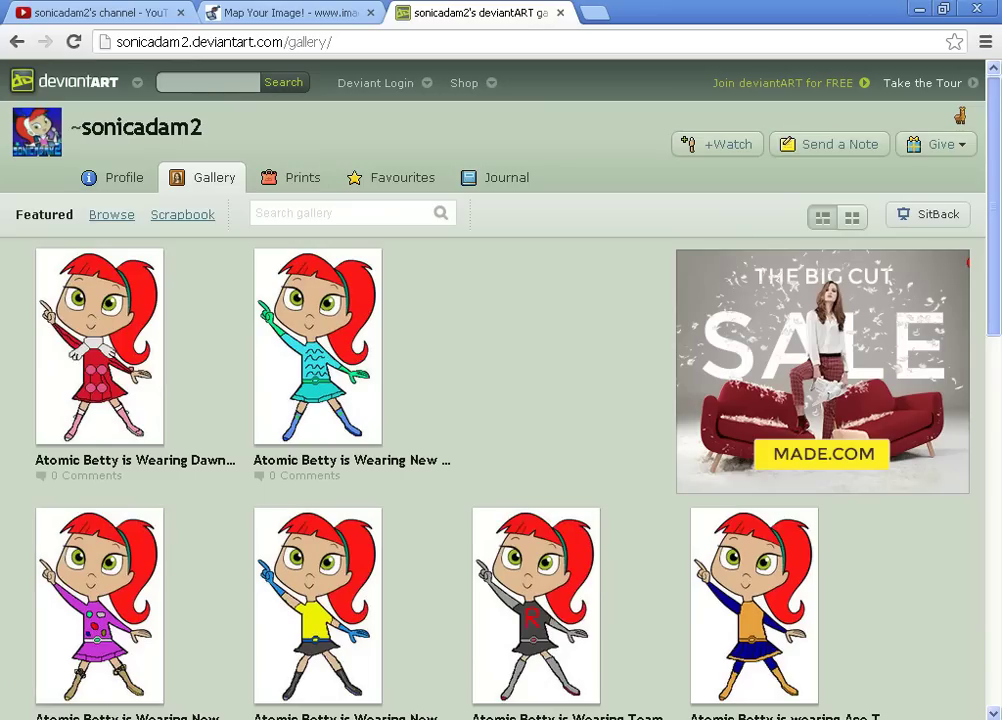
Close the gallery page, retest the DevianArt map's link and save the map.
left_click(560, 12)
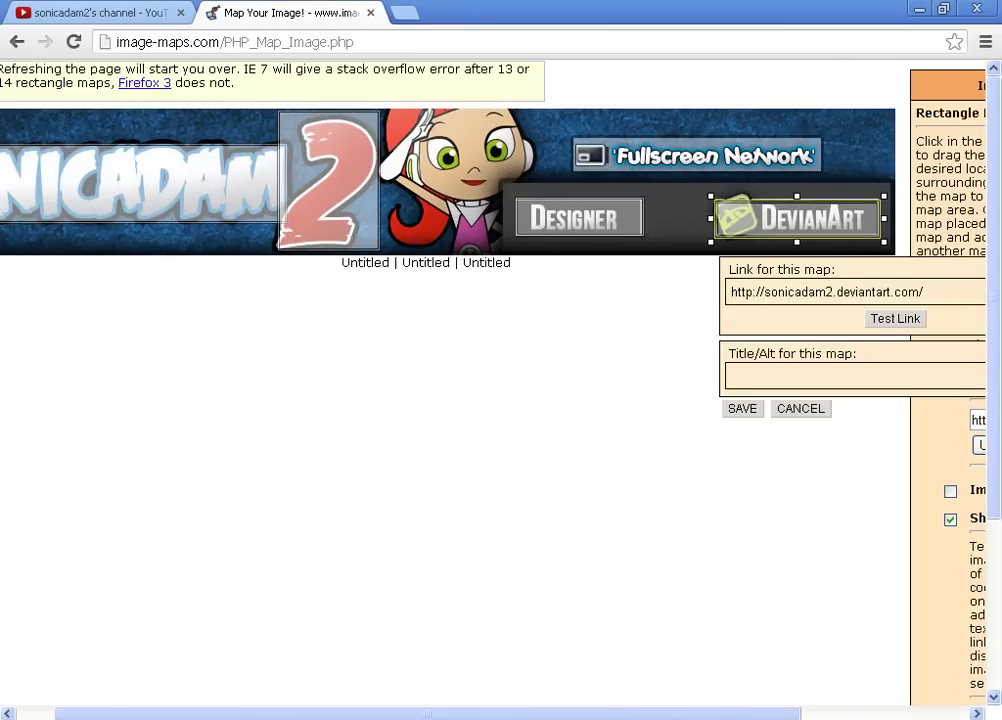
left_click(895, 319)
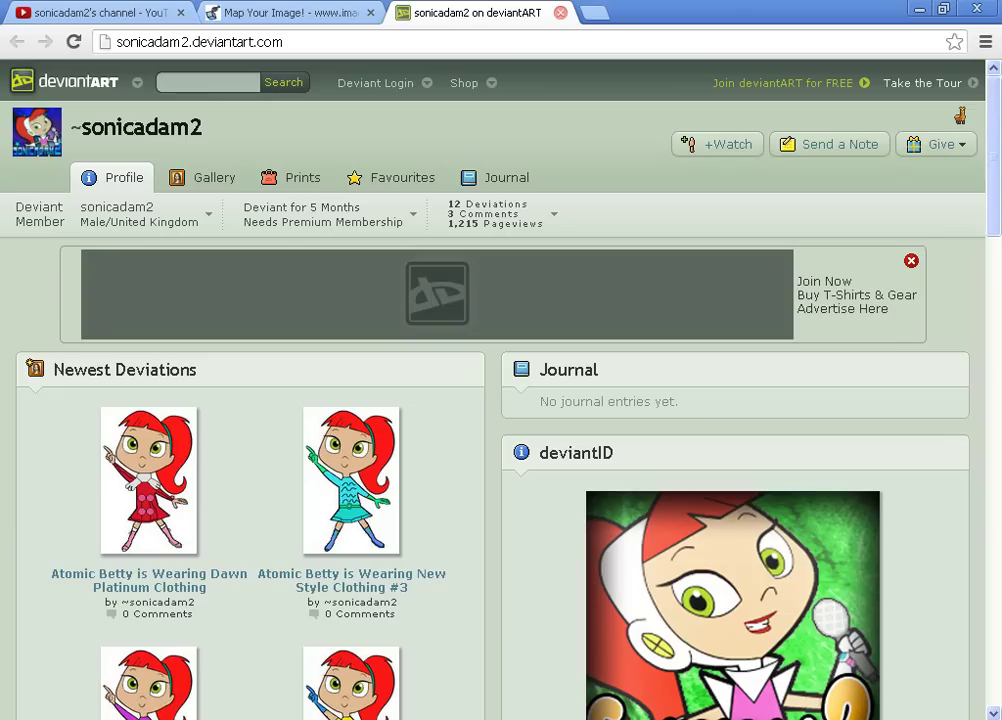
left_click(560, 12)
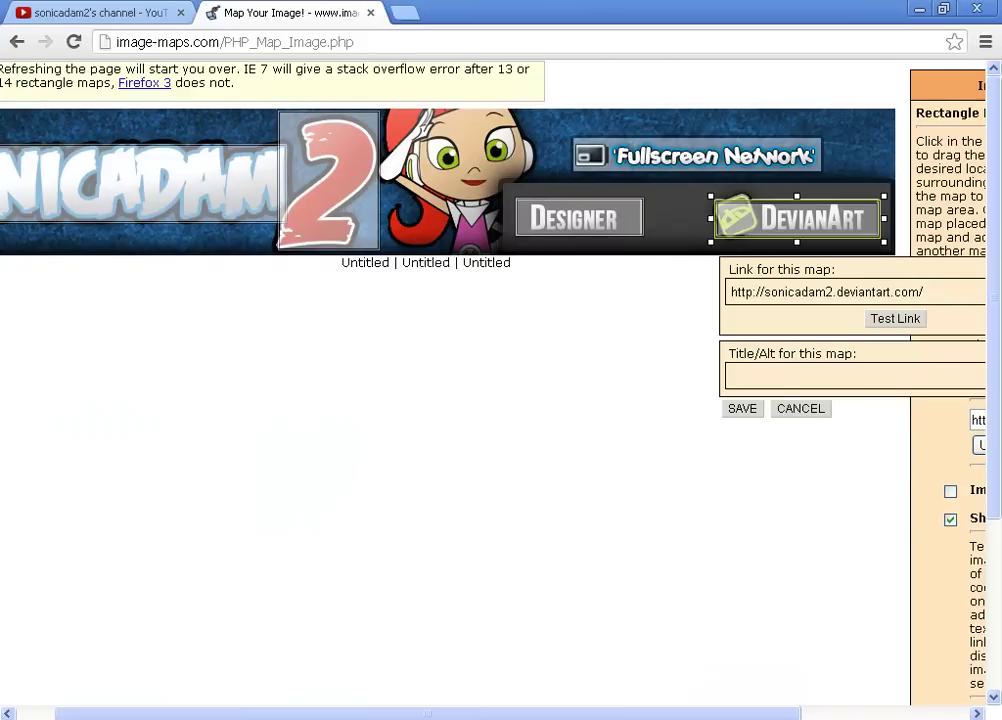
left_click(742, 409)
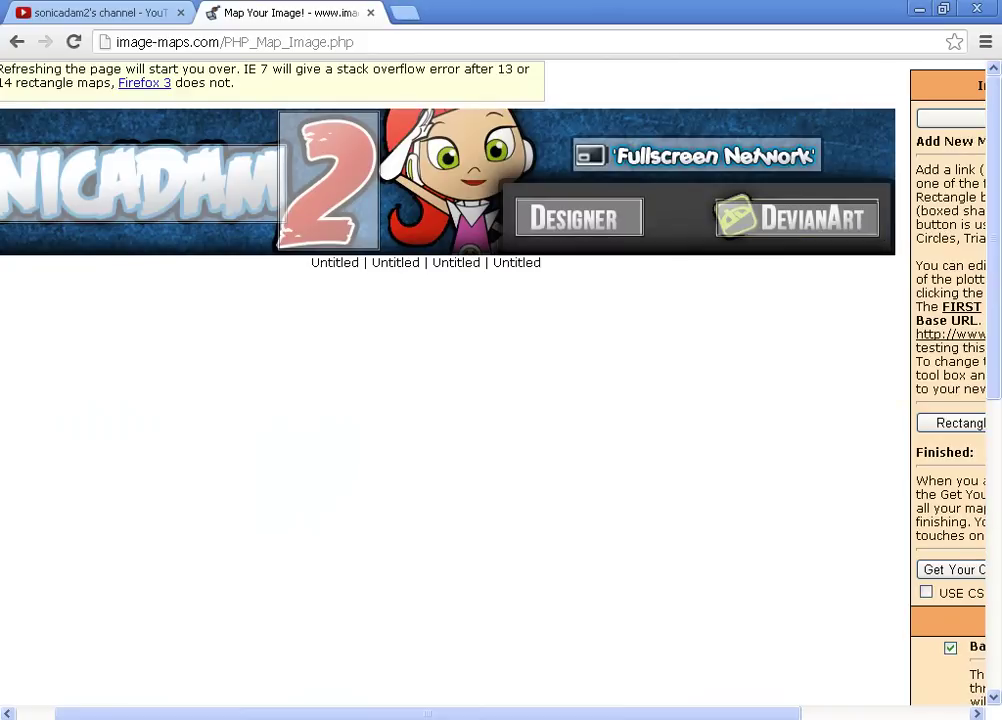
key("alt+Tab")
left_click_drag(408, 305, 235, 305)
right_click(250, 309)
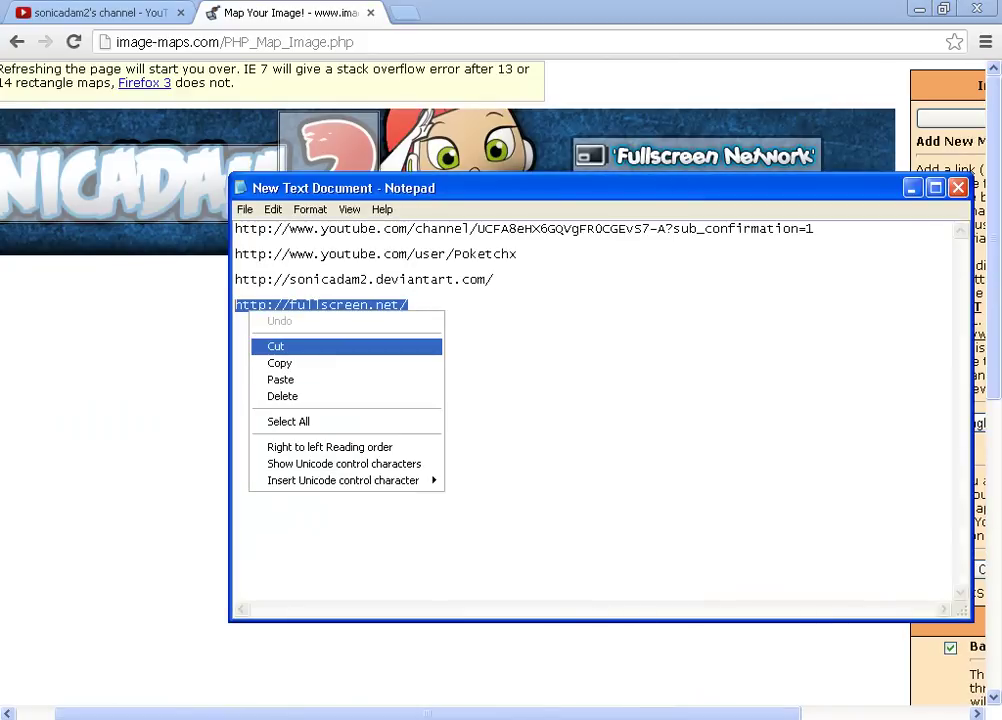
left_click(279, 363)
key("alt+Tab")
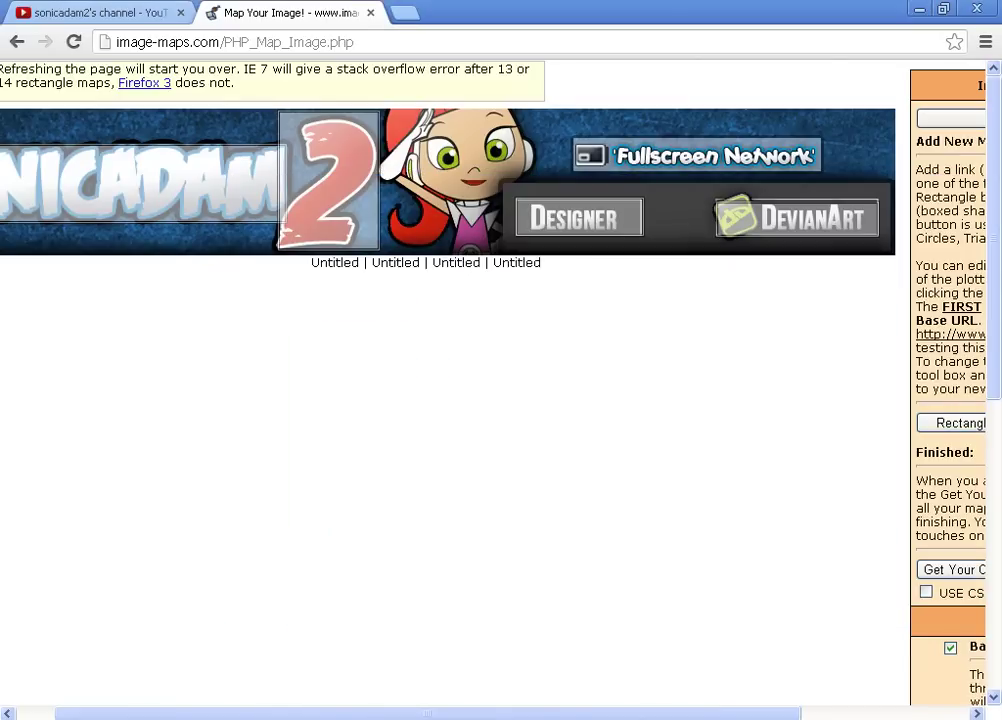
Add a new rectangle map and fit it over the Fullscreen Network box on the banner.
left_click(955, 423)
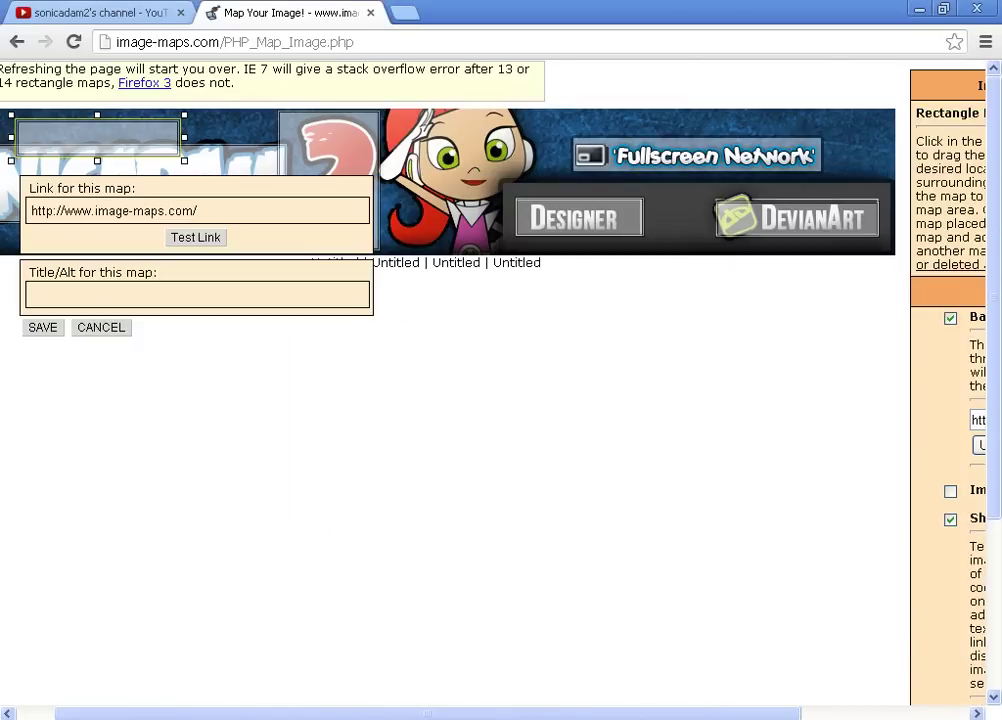
left_click_drag(98, 137, 654, 158)
left_click_drag(729, 157, 826, 157)
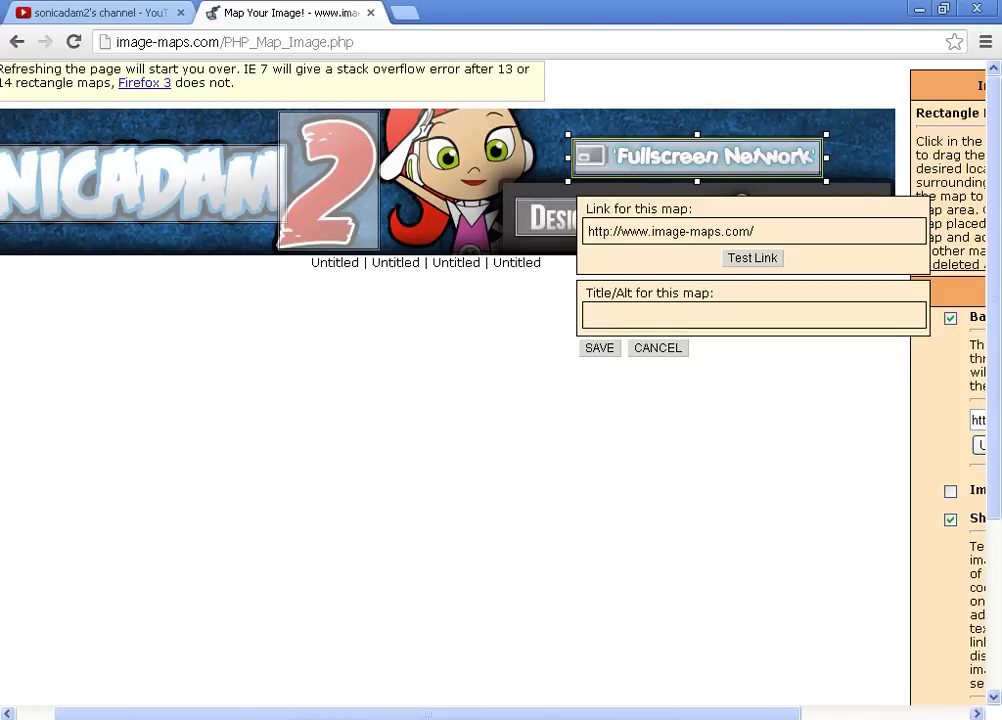
left_click_drag(755, 231, 587, 231)
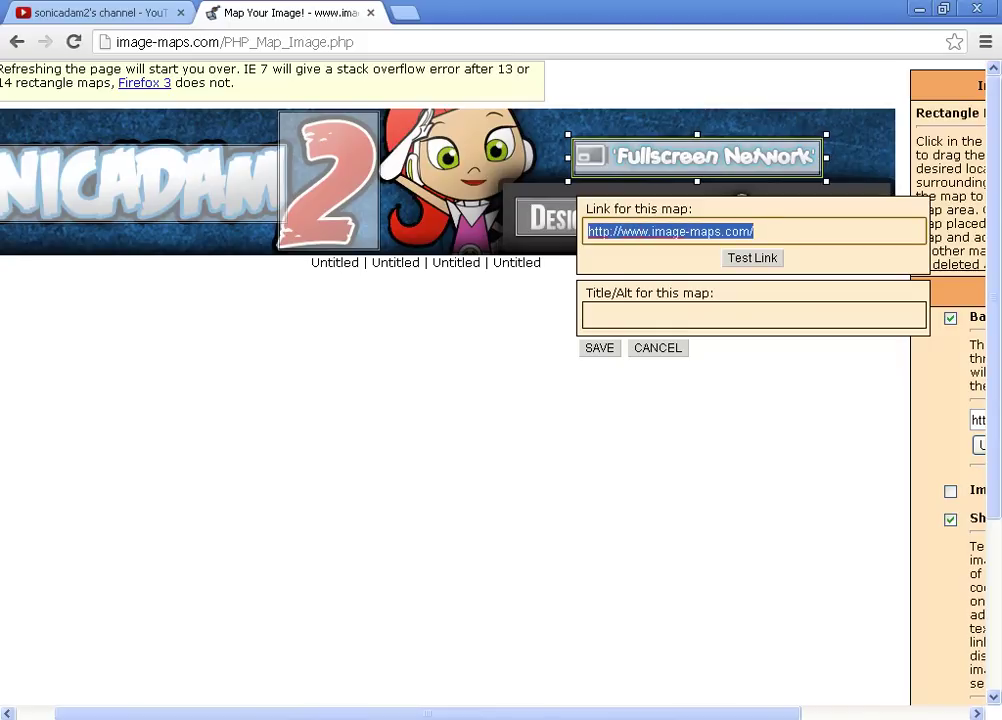
right_click(588, 237)
left_click(650, 336)
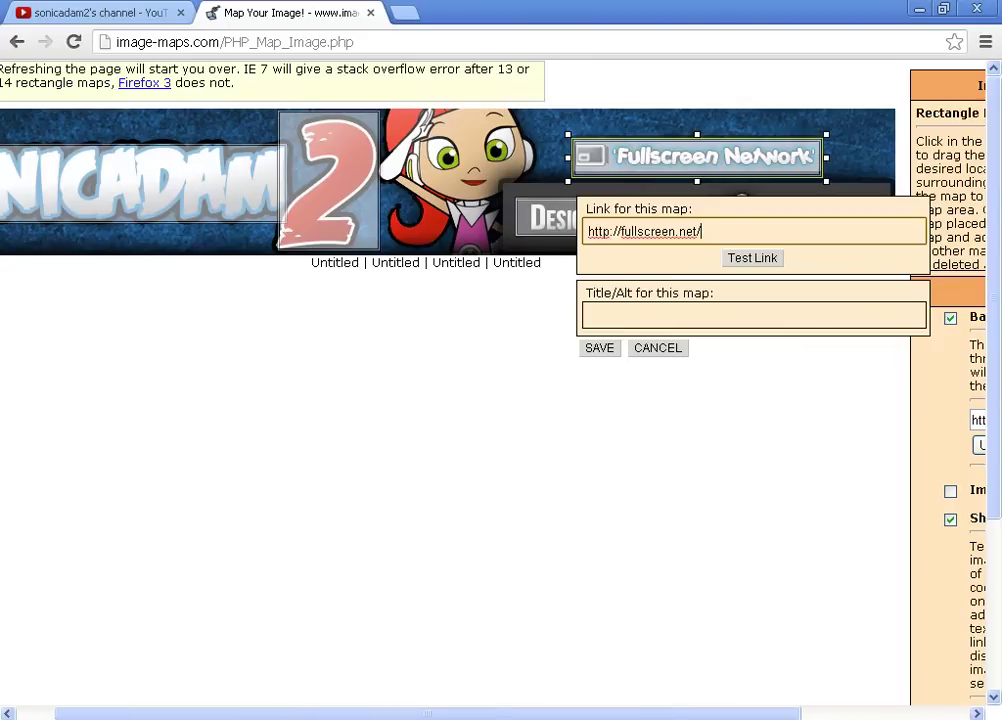
Test the Fullscreen Network map's link twice, closing the opened page each time, and save the map.
left_click(752, 258)
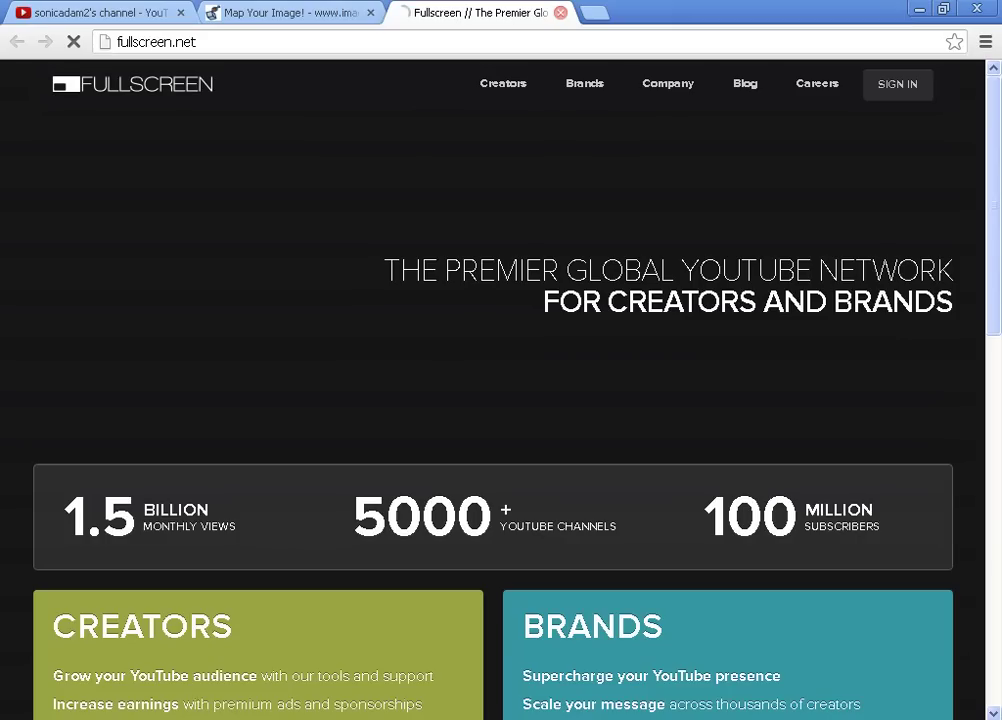
left_click(560, 12)
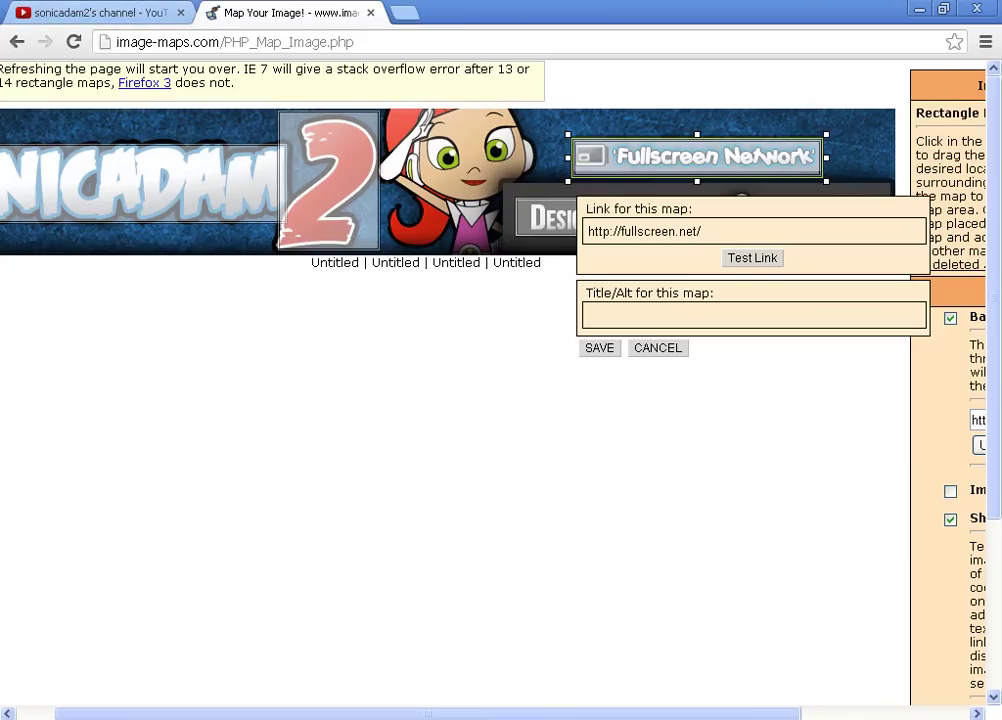
left_click(752, 258)
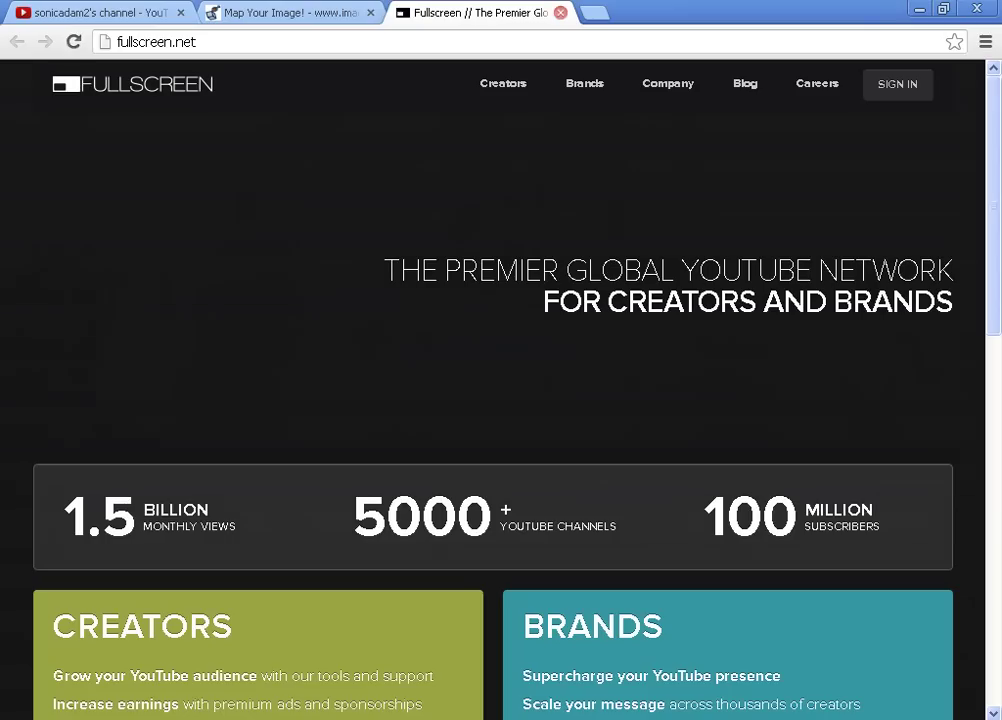
left_click(560, 12)
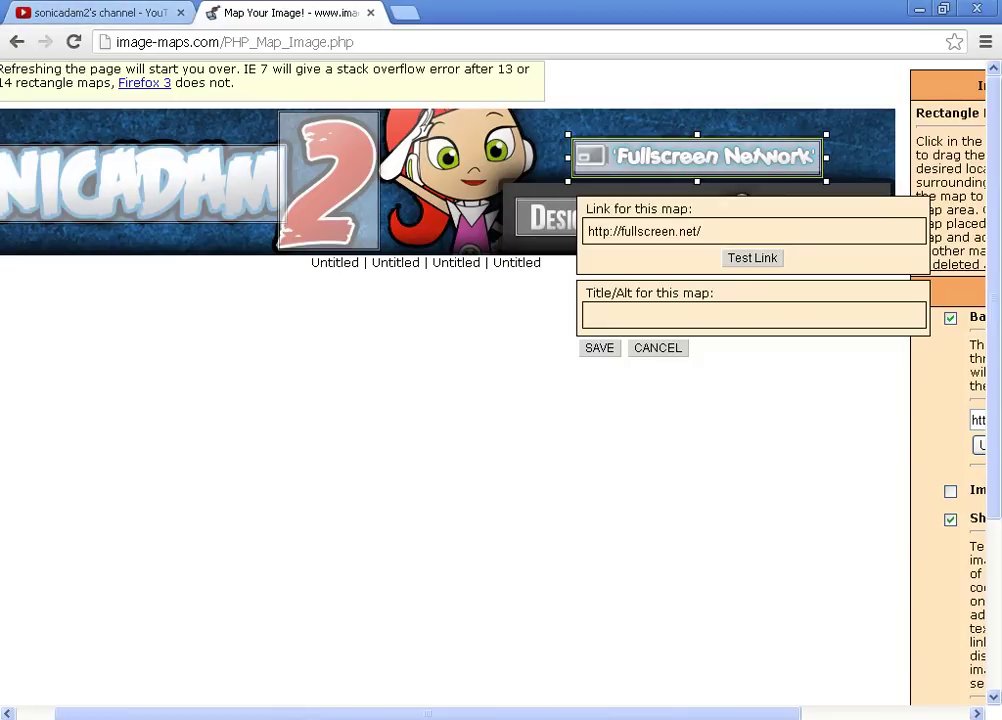
left_click(600, 348)
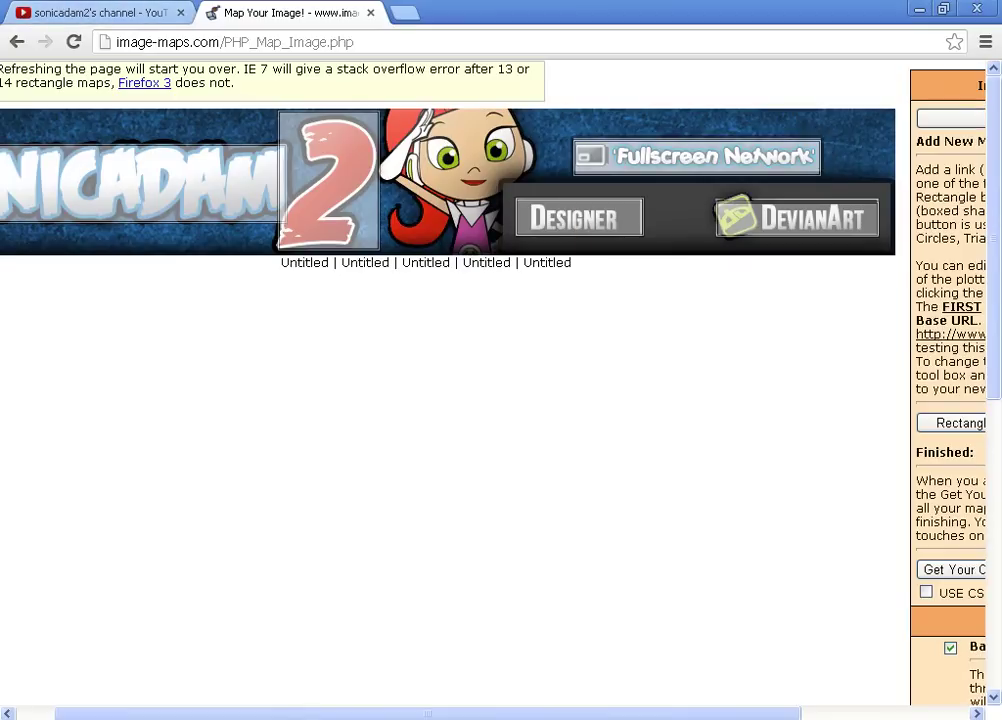
Test the subscription link of the map over the SONICADAM lettering and close its editor without saving.
left_click(180, 188)
left_click(137, 305)
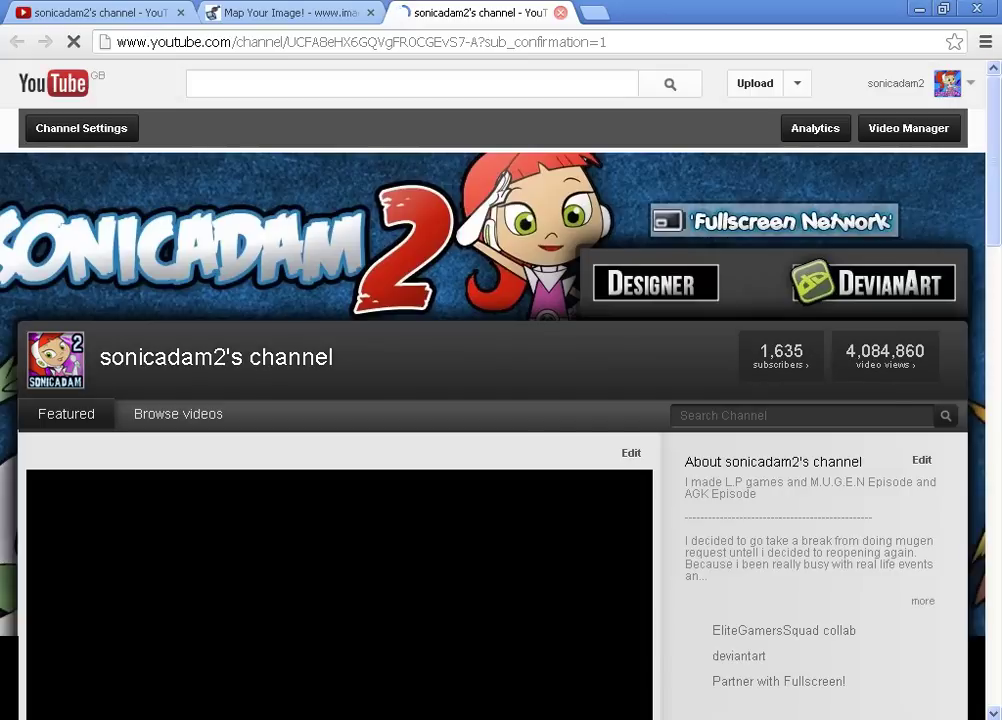
left_click(560, 12)
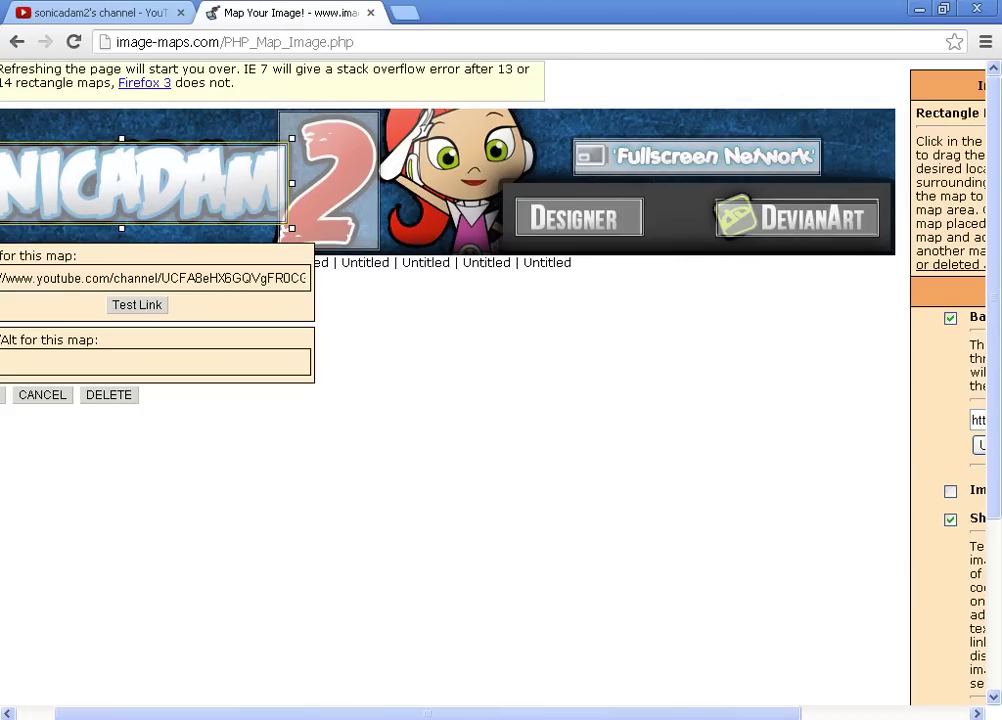
left_click(42, 395)
Test the subscription link of the map over the banner's large 2 and save that map.
left_click(329, 182)
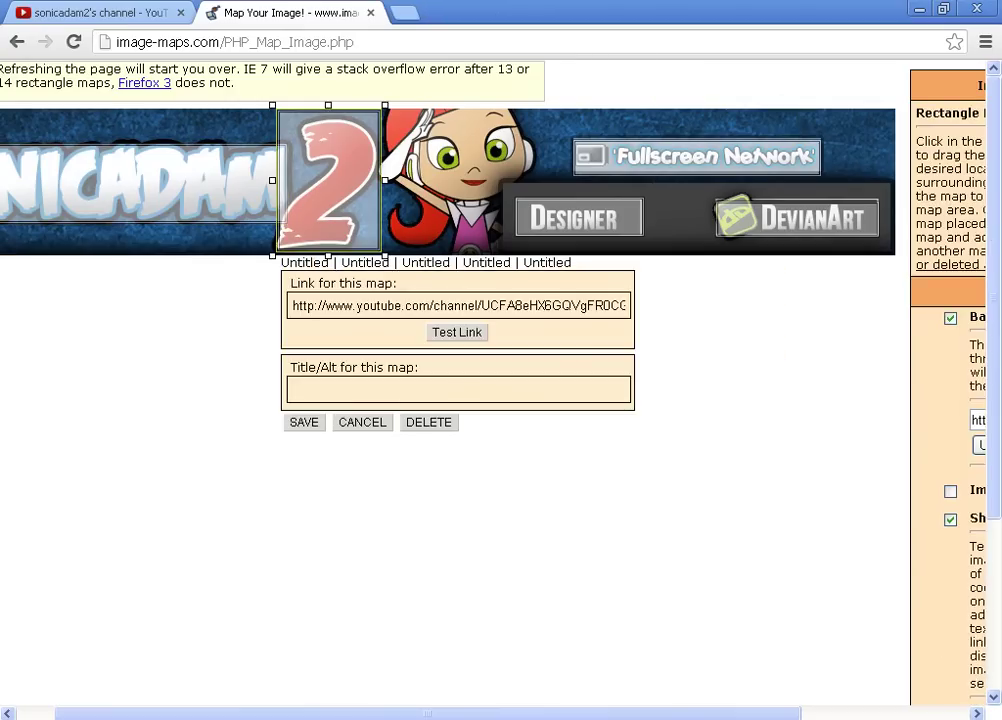
left_click(457, 332)
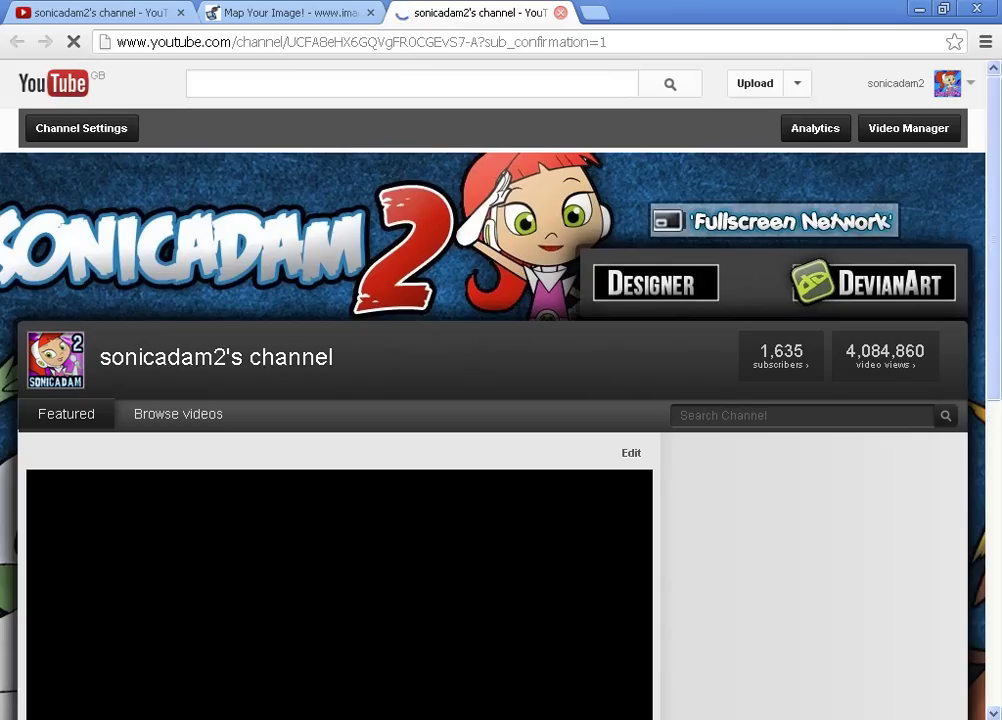
left_click(560, 12)
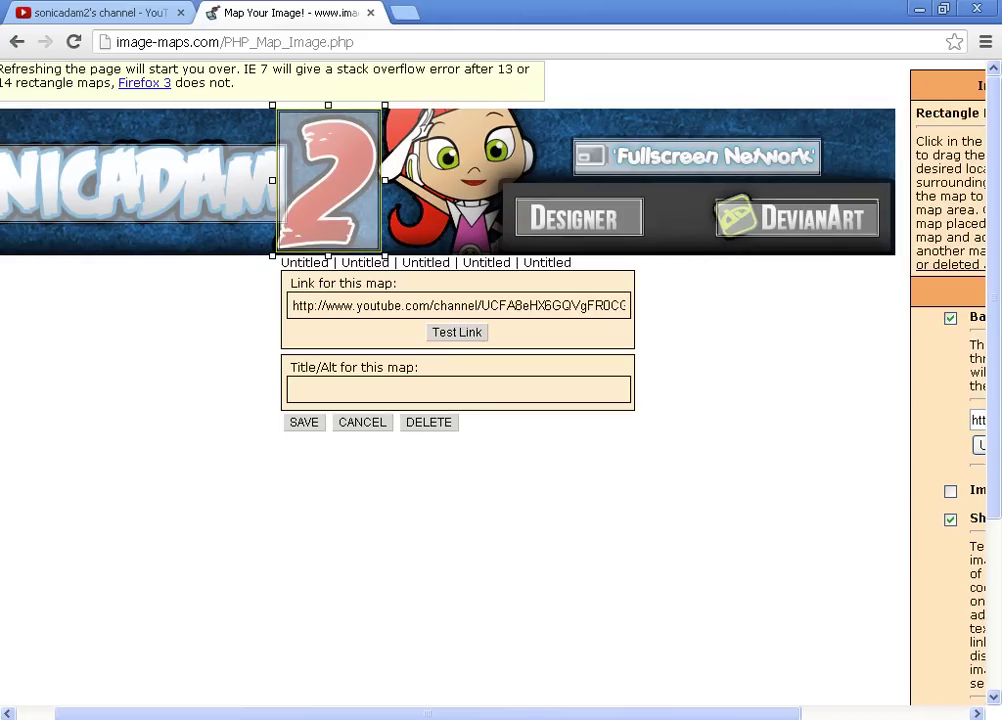
left_click(304, 422)
Test the Designer map's link to the Poketchx channel and save that map.
left_click(580, 218)
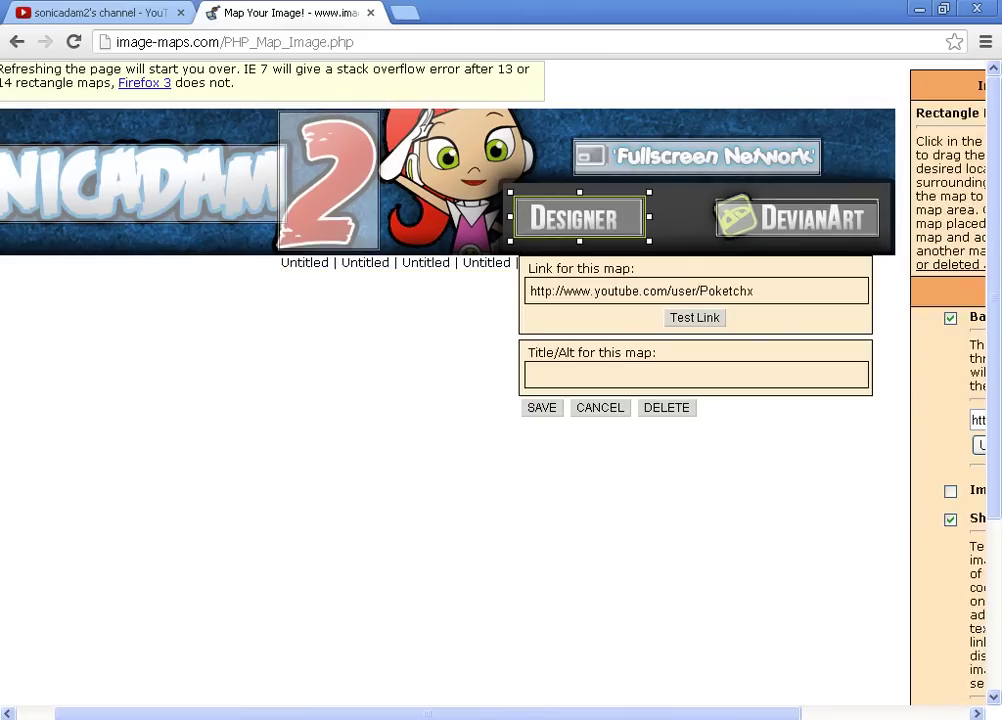
left_click(695, 317)
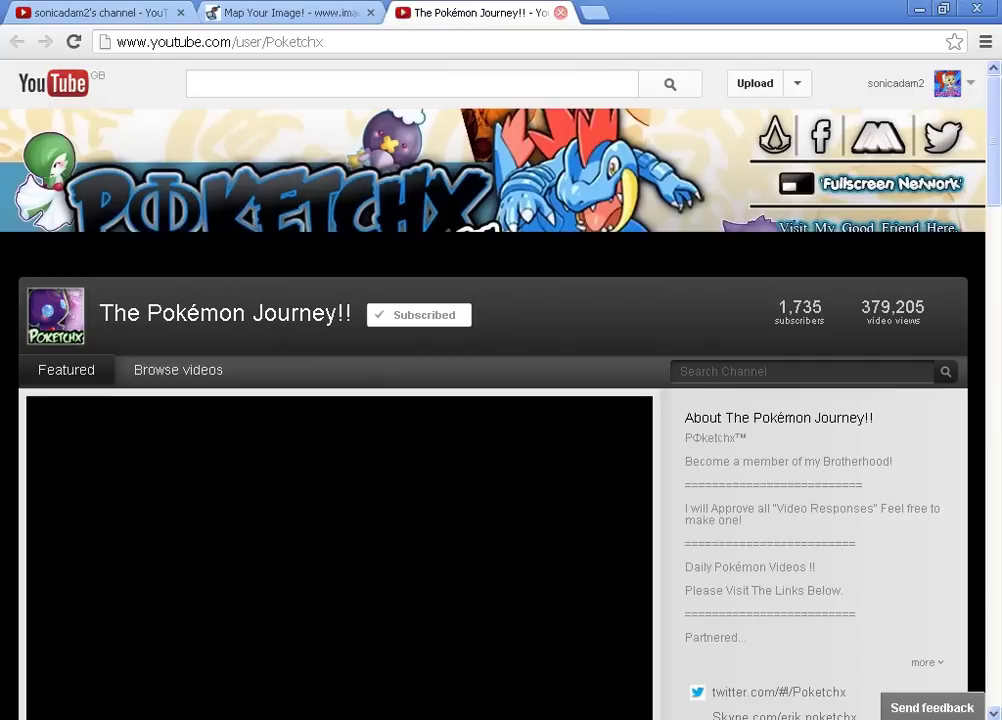
left_click(560, 12)
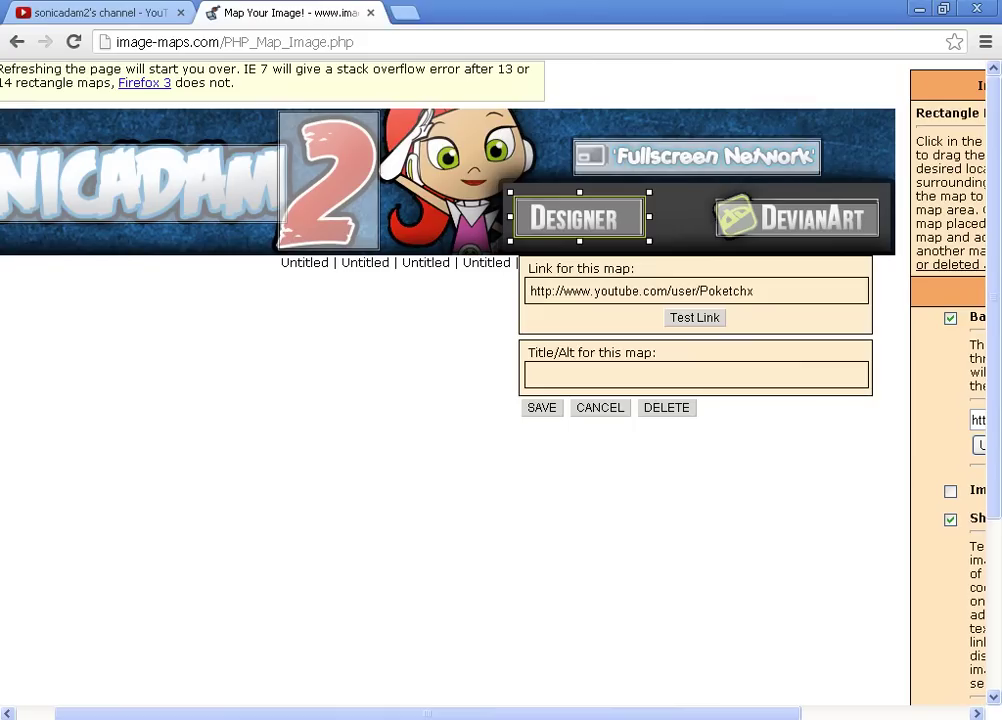
left_click(542, 408)
Test the DevianArt map's link to the sonicadam2 deviantART page, close the opened page and save that map.
left_click(797, 218)
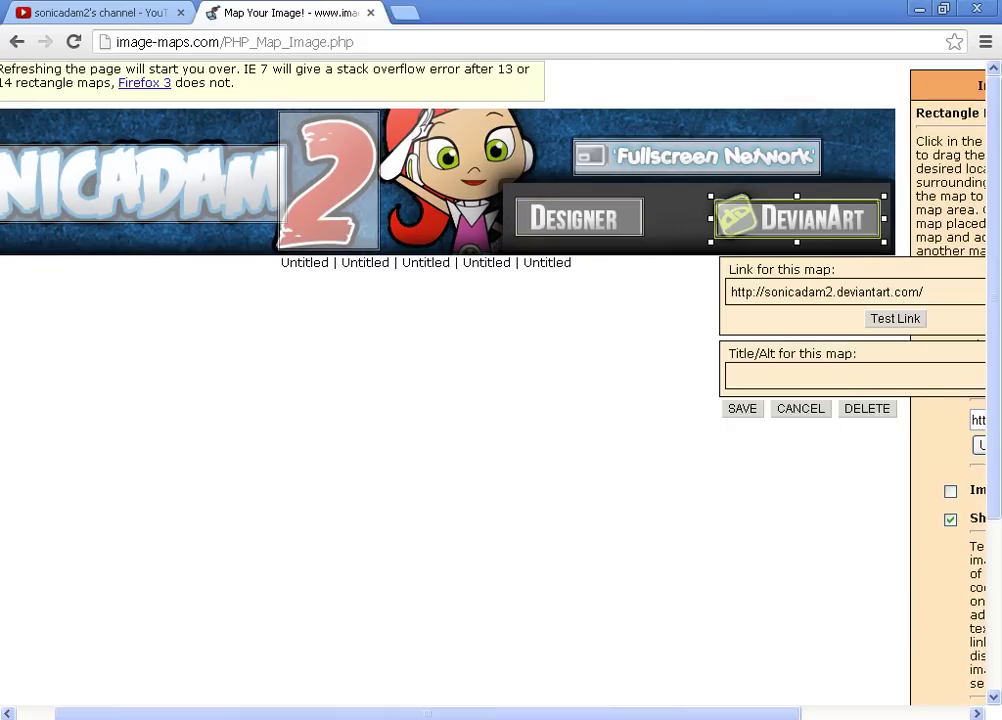
left_click(895, 318)
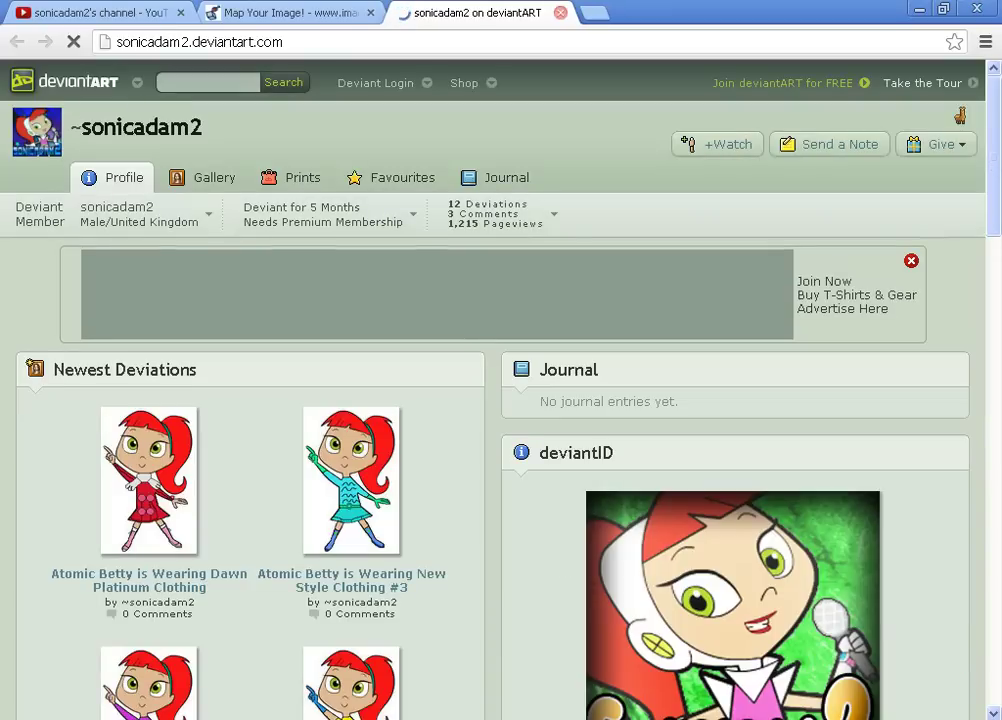
left_click(560, 12)
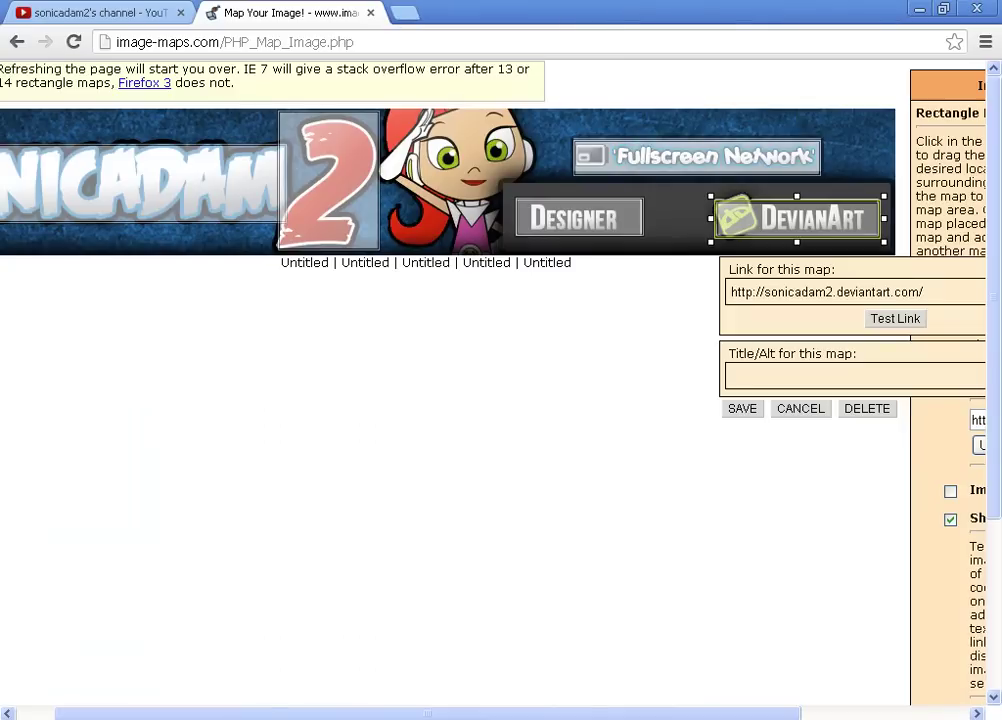
left_click(742, 409)
Test the Fullscreen Network map's link once more, close the opened page and save the map.
left_click(722, 162)
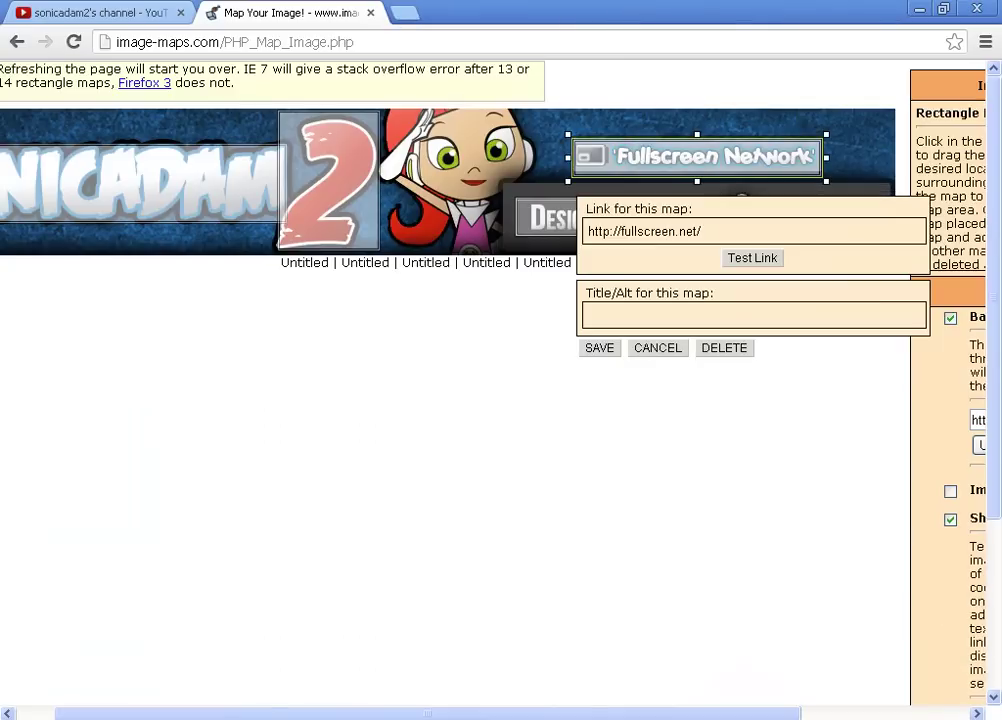
left_click(752, 257)
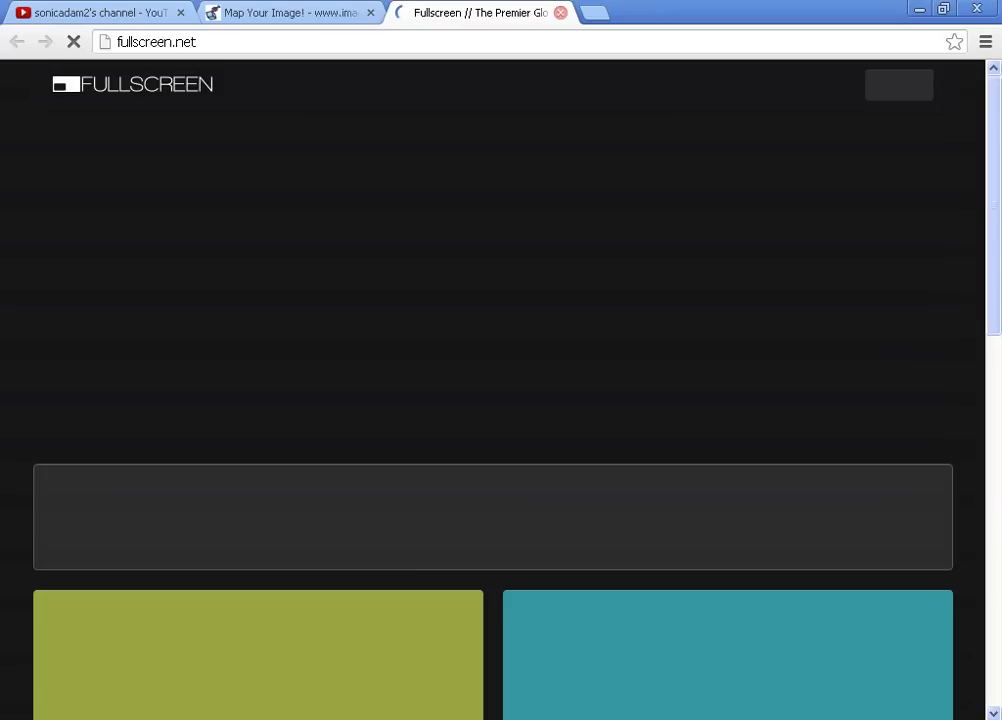
left_click(560, 12)
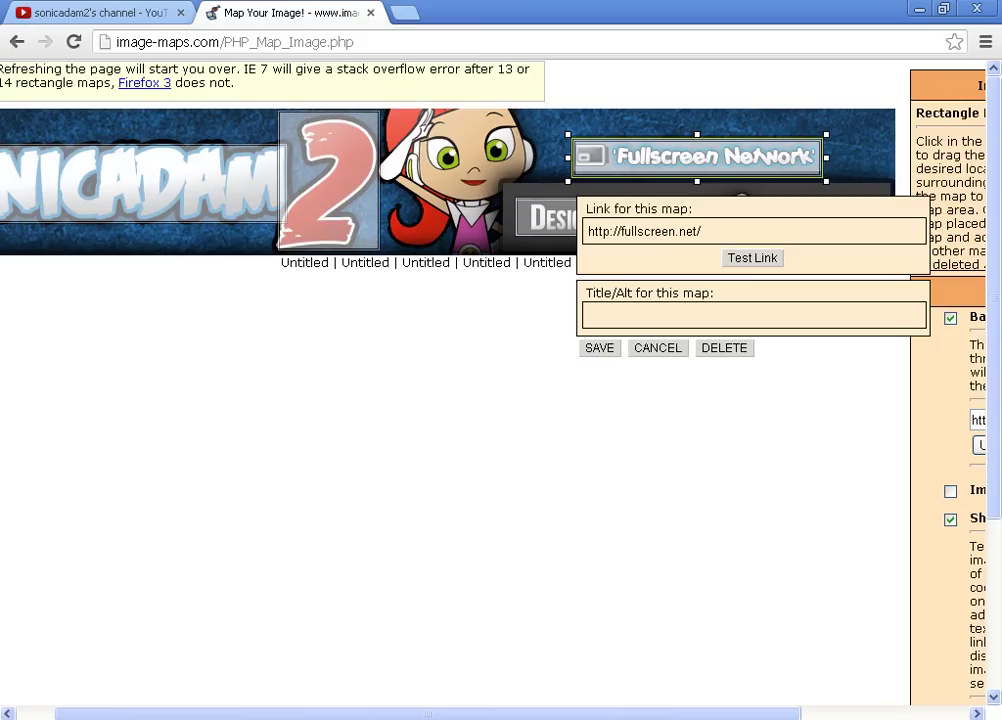
left_click(600, 348)
Check the link and code details of the banner's maps, including those over the SONICADAM lettering and the large 2.
left_click_drag(500, 713, 463, 713)
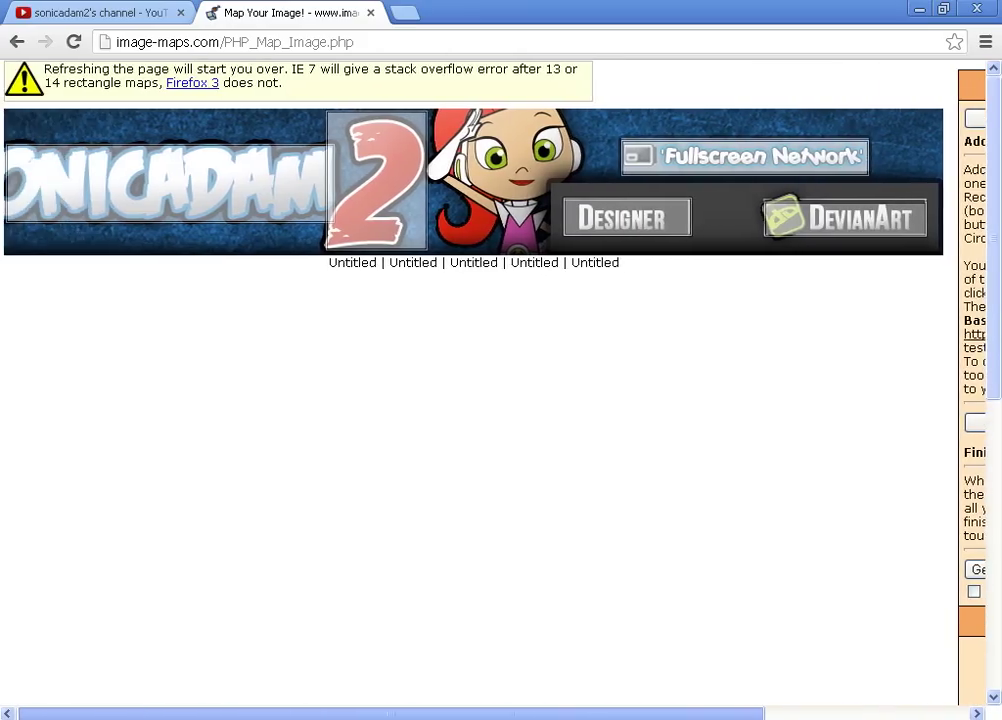
scroll(470, 380, "right", 3)
scroll(470, 380, "left", 3)
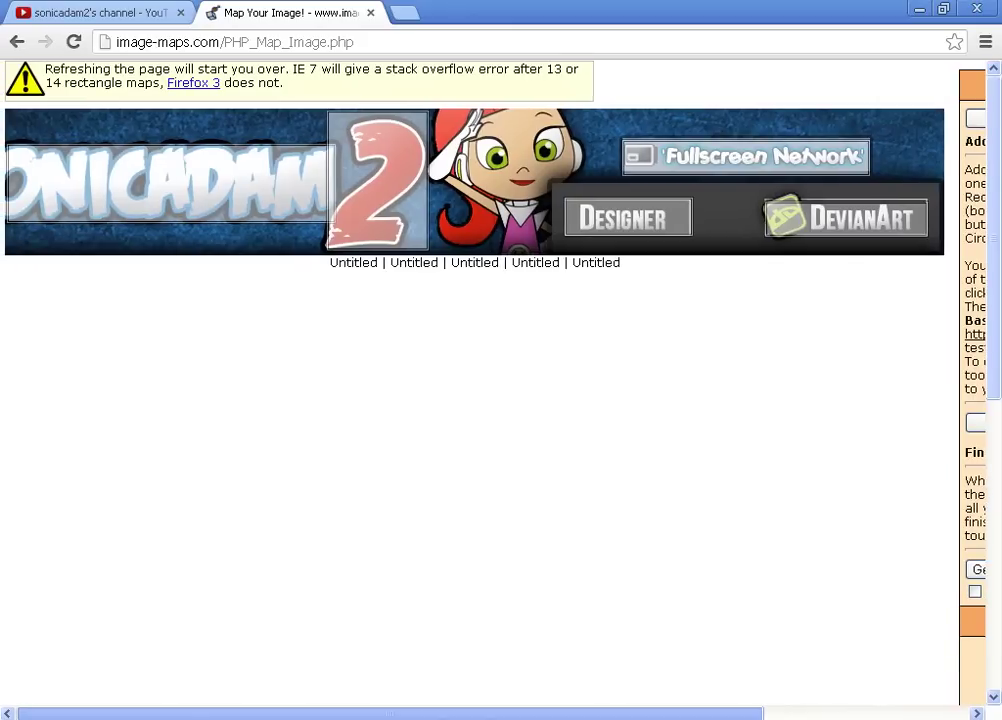
mouse_move(170, 183)
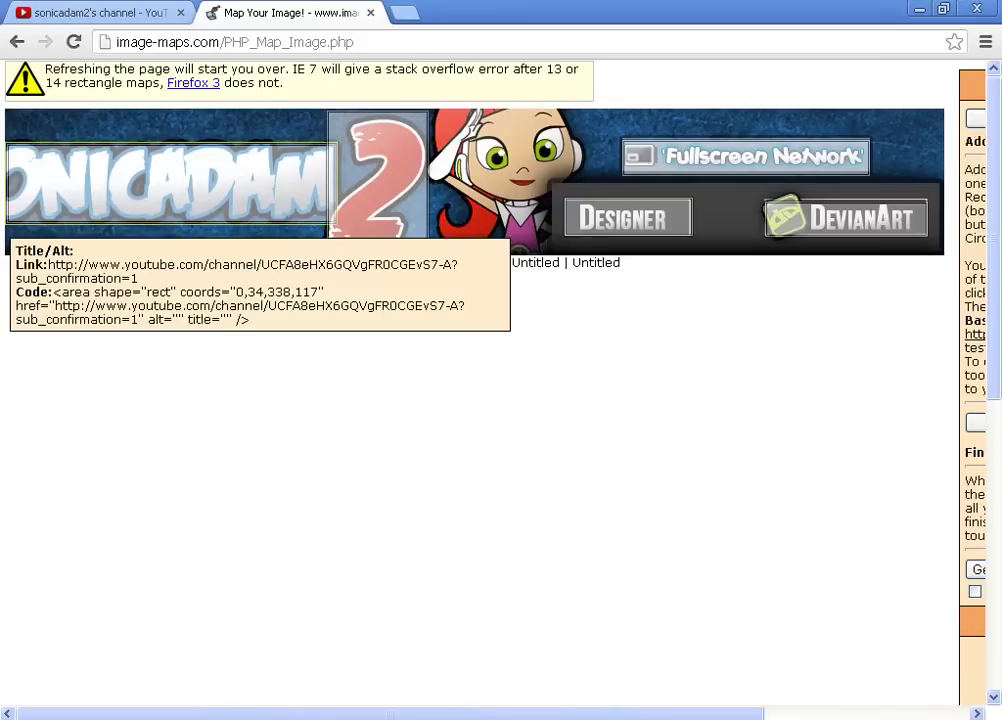
mouse_move(378, 180)
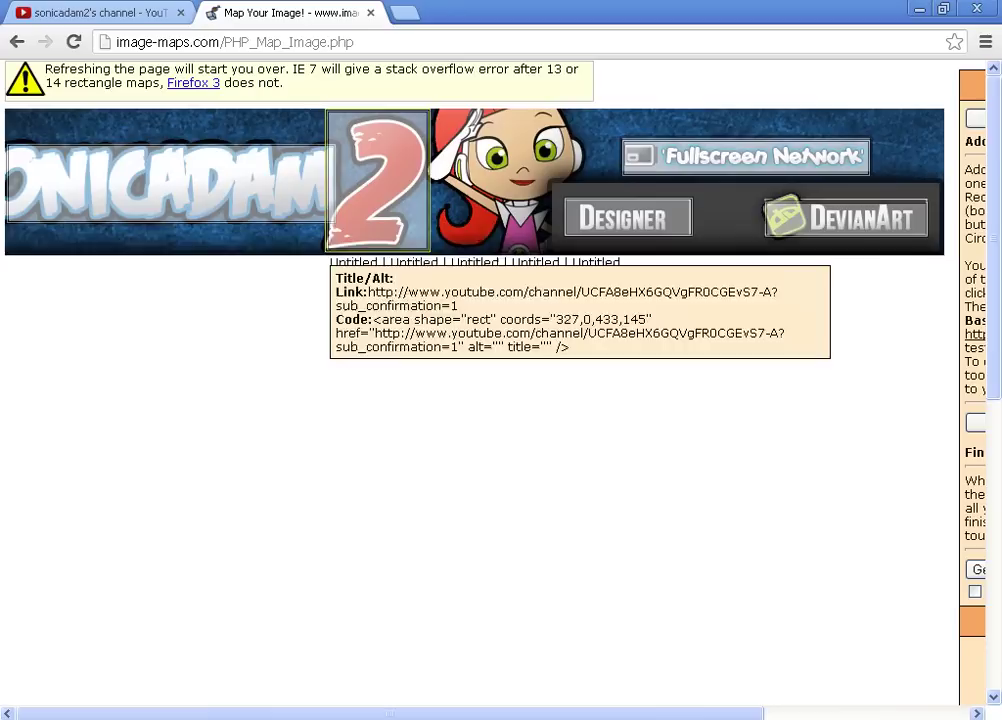
mouse_move(628, 218)
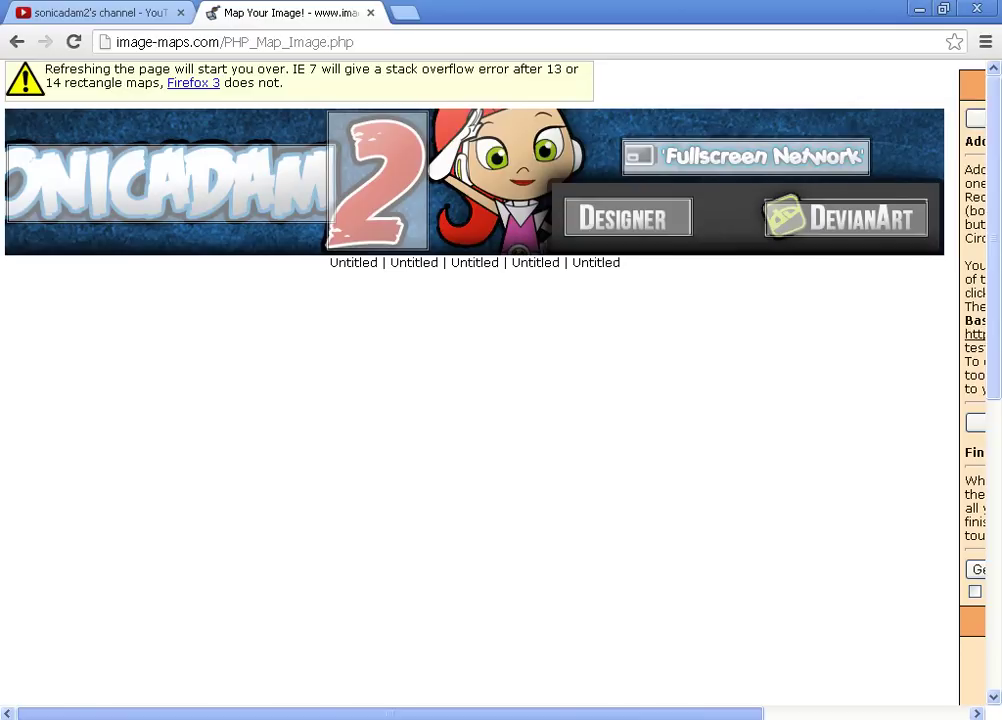
Generate the code for the finished image map and display its HTML version.
left_click_drag(390, 714, 392, 714)
scroll(480, 380, "right", 3)
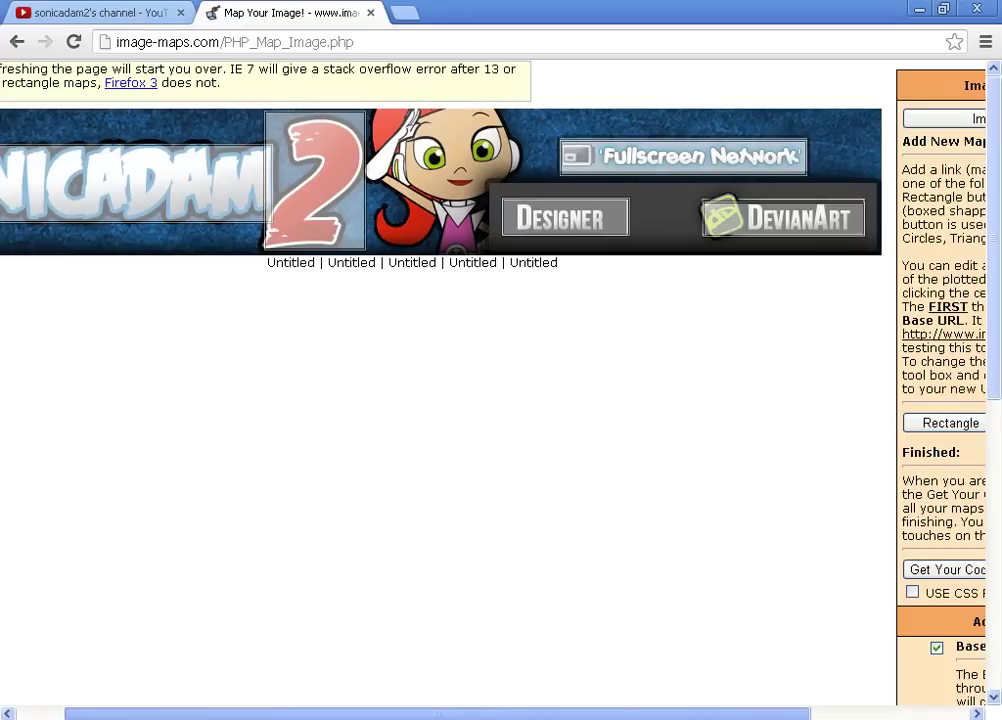
scroll(480, 380, "right", 5)
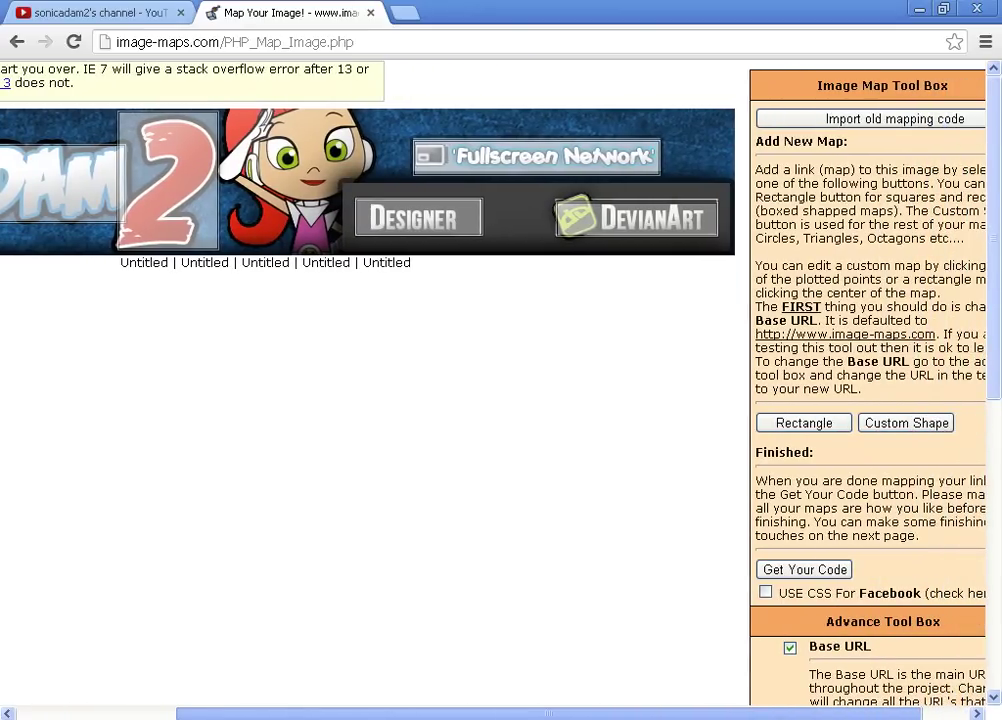
scroll(386, 380, "left", 1)
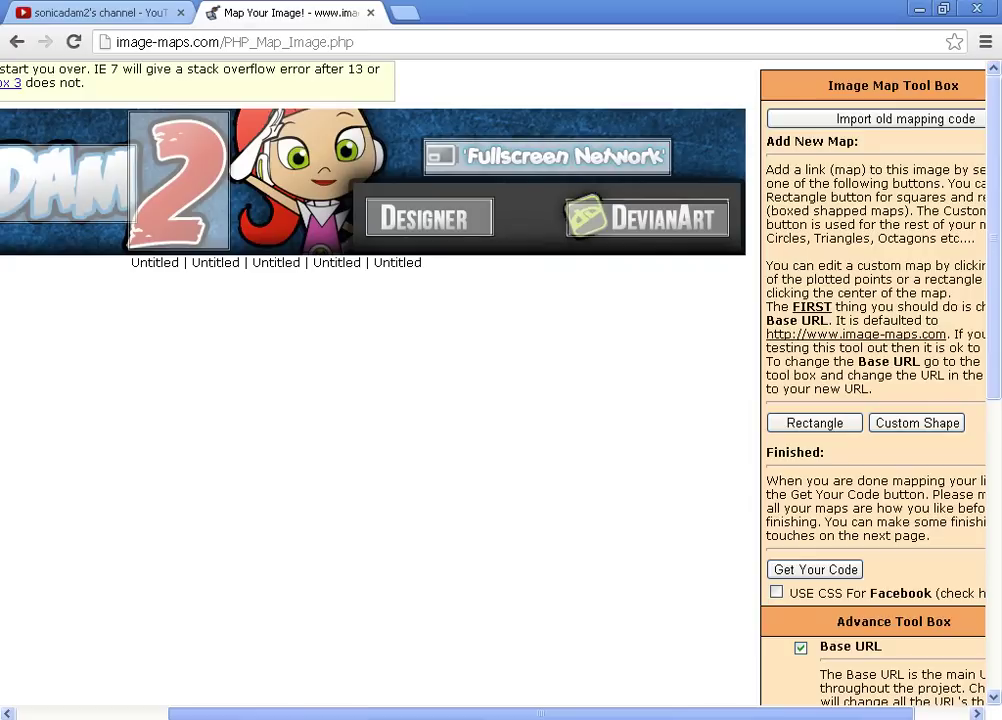
scroll(386, 380, "right", 3)
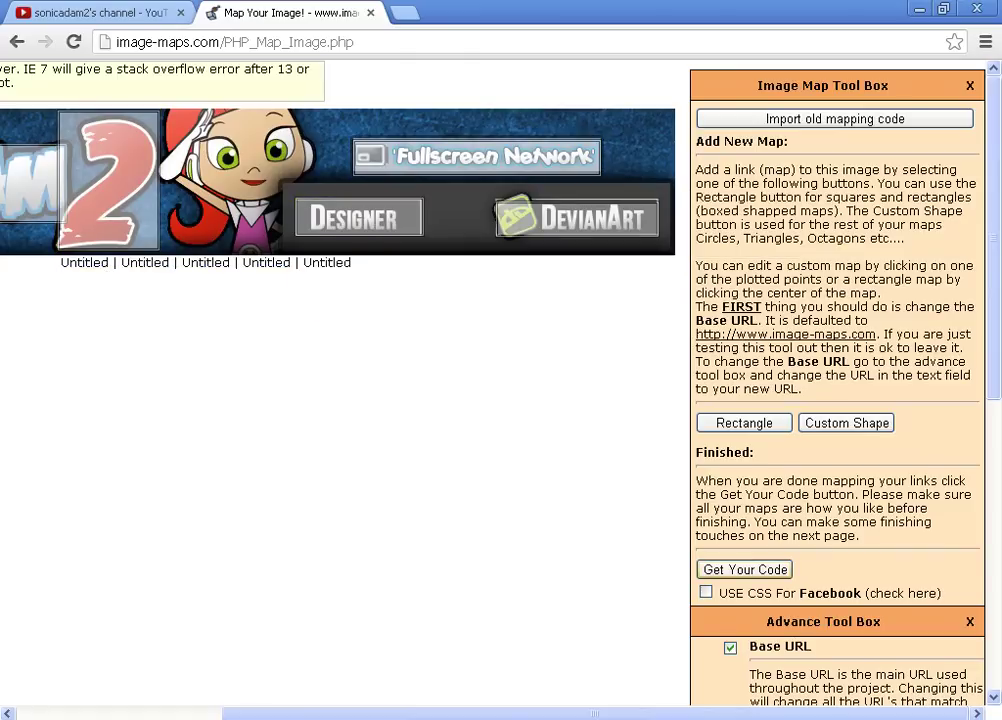
left_click(745, 570)
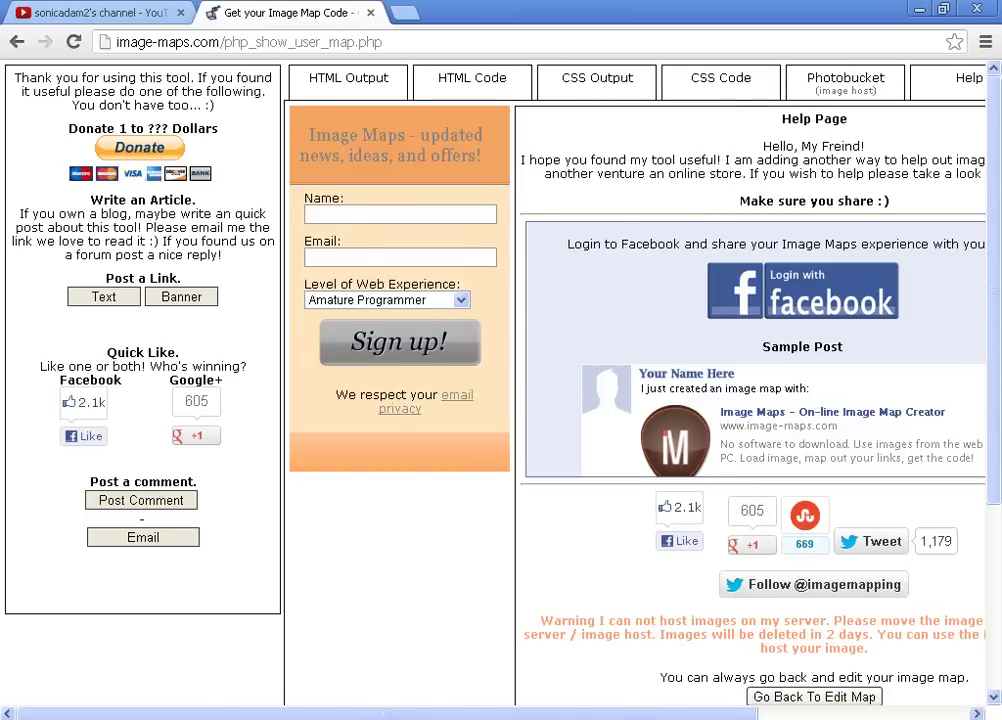
left_click(472, 79)
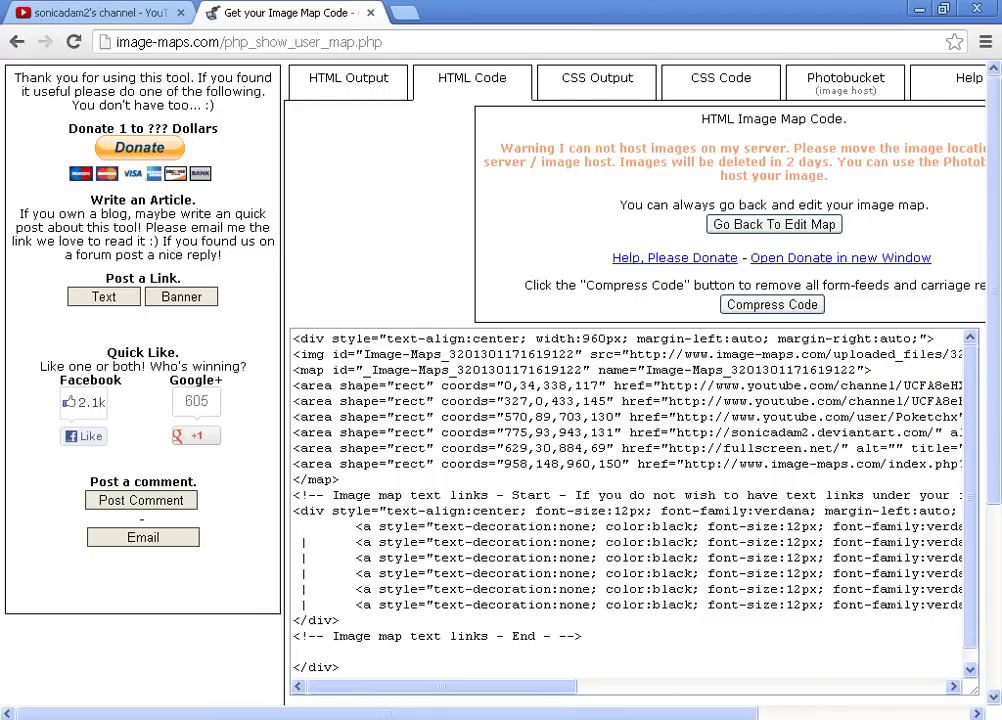
Copy the HTML image map code from the opening div through the closing div of the text links.
left_click_drag(294, 340, 340, 620)
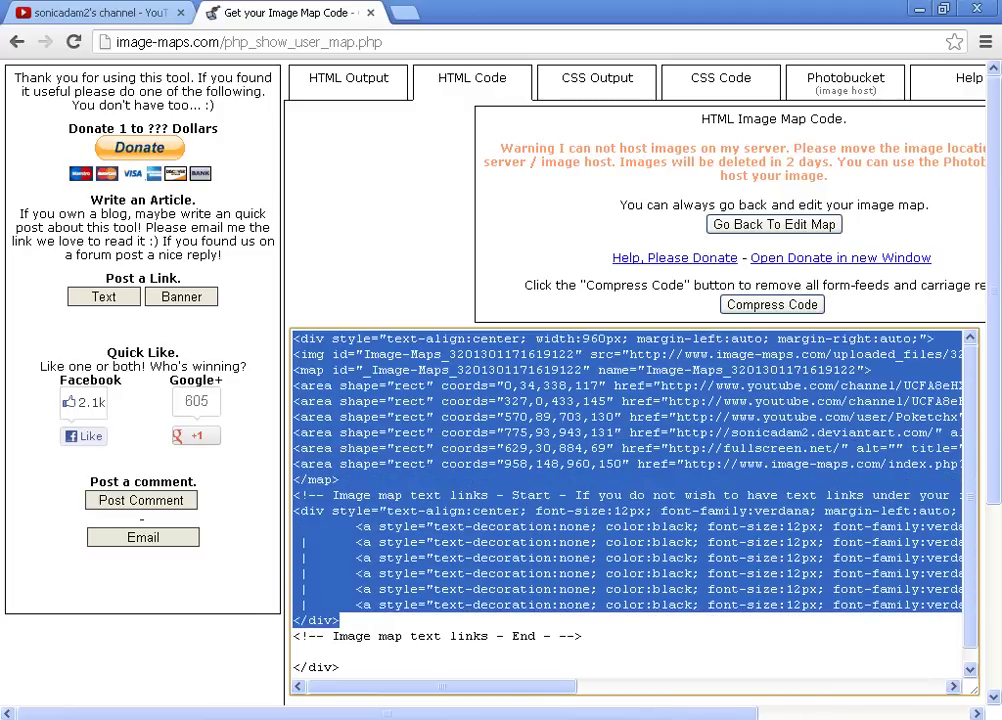
left_click(294, 340)
left_click_drag(294, 340, 340, 621)
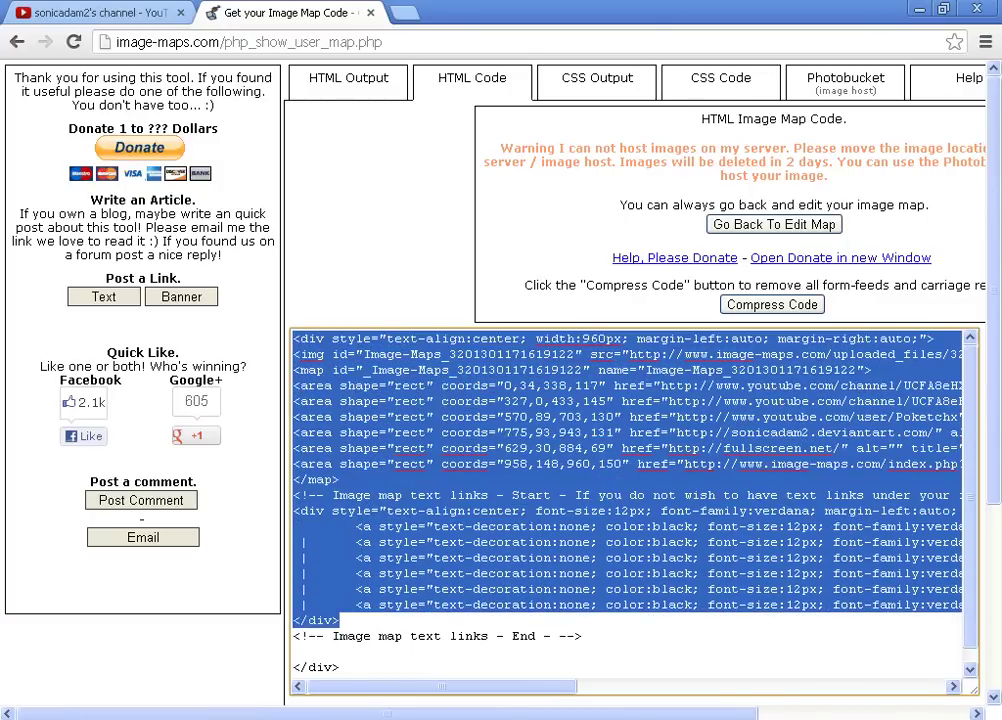
right_click(398, 272)
left_click(430, 353)
Open the YouTube channel's settings and replace the channel banner's image map code with the copied HTML.
left_click(80, 13)
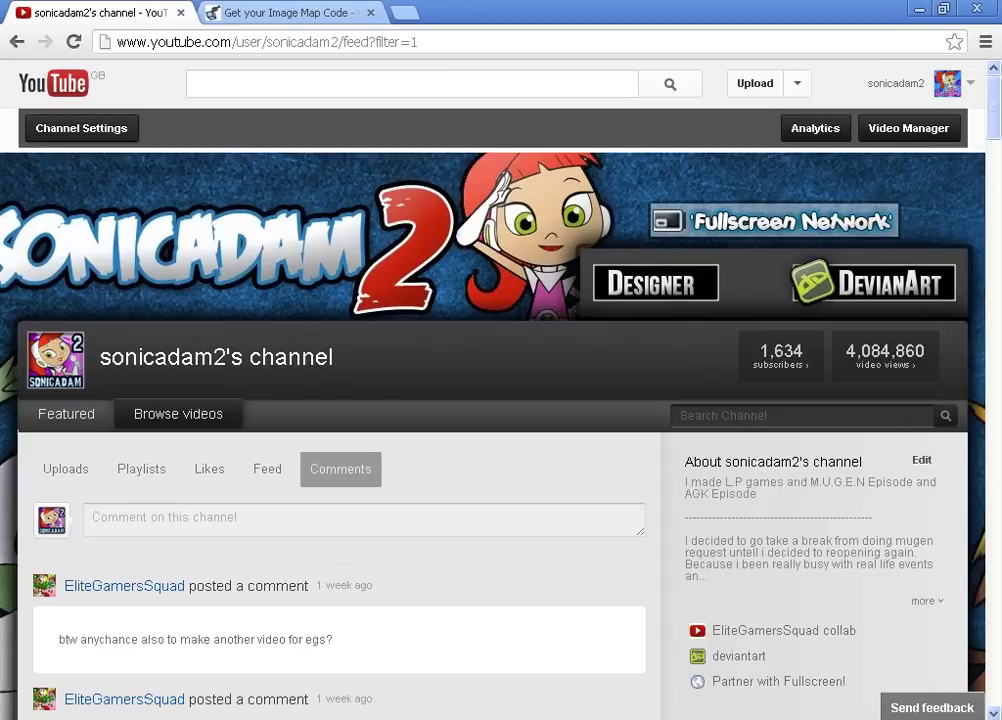
left_click(81, 128)
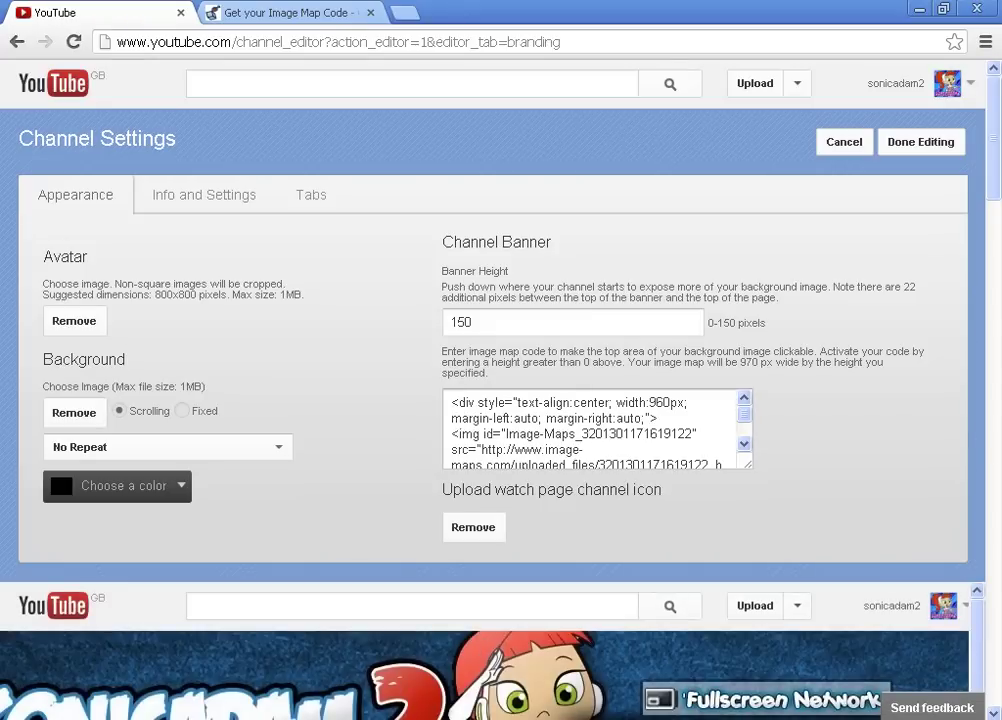
left_click_drag(451, 402, 600, 490)
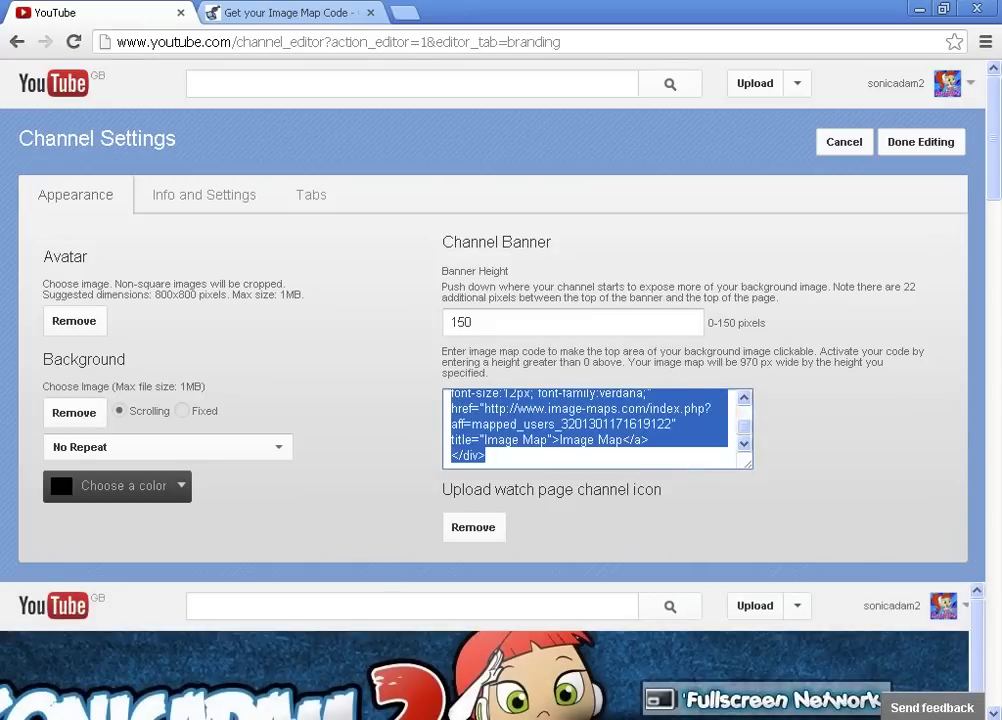
right_click(511, 441)
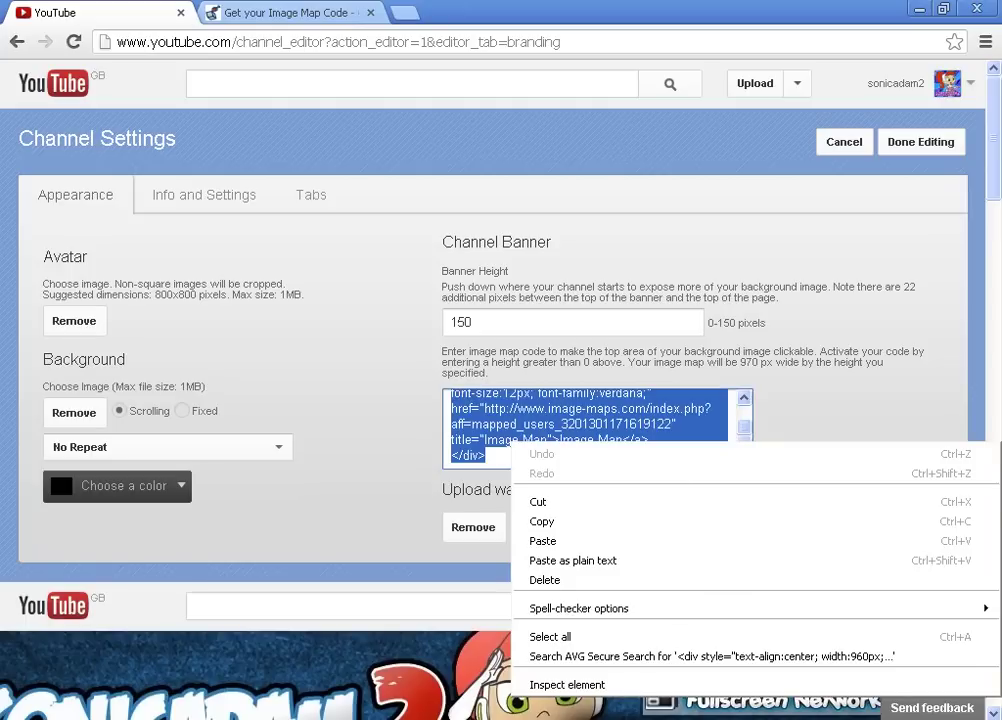
left_click(542, 541)
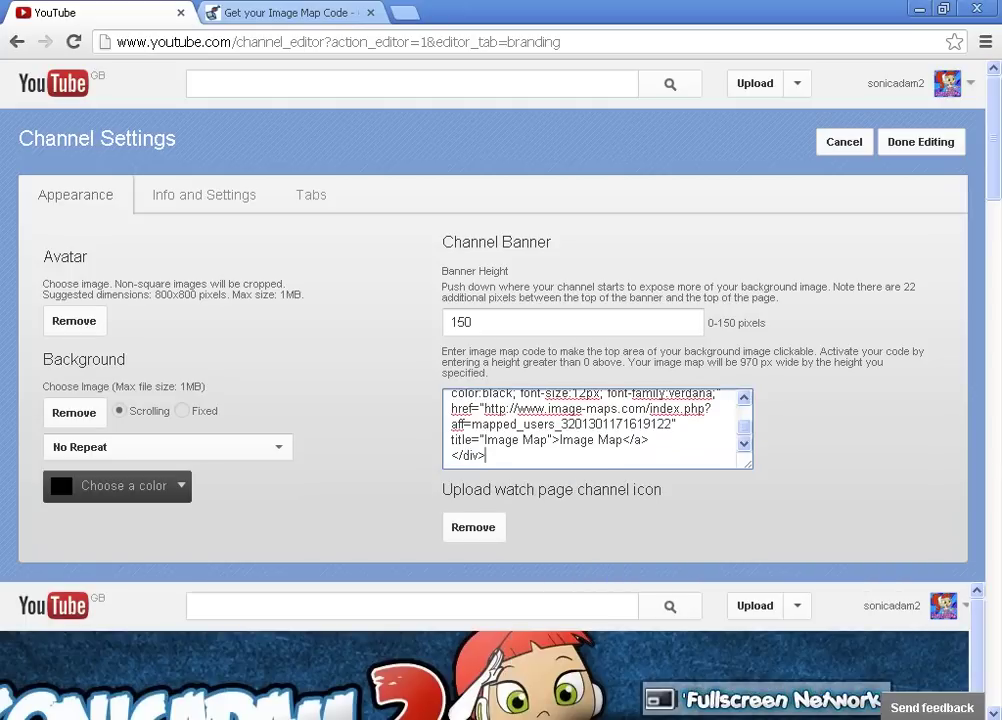
Read through the image map code in the Channel Banner section from start to end.
mouse_move(744, 427)
left_mouse_down()
mouse_move(744, 409)
mouse_move(744, 428)
left_mouse_up()
scroll(597, 429, "up", 10)
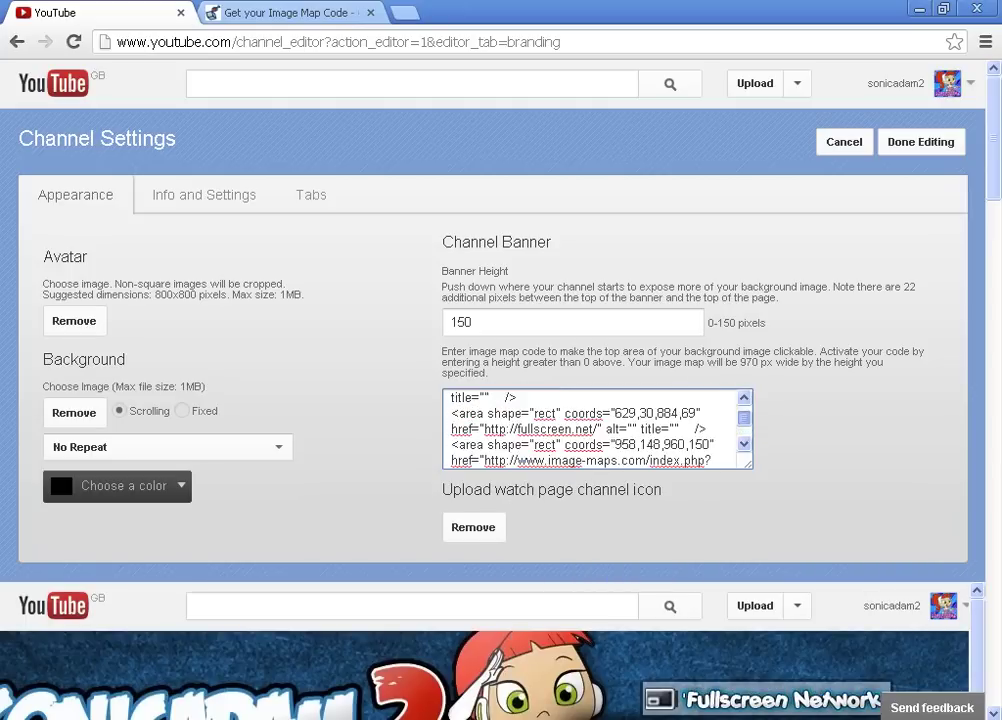
scroll(597, 429, "down", 10)
scroll(597, 429, "up", 3)
scroll(597, 429, "up", 5)
scroll(597, 429, "down", 8)
scroll(597, 429, "up", 10)
scroll(597, 429, "down", 10)
scroll(597, 429, "up", 10)
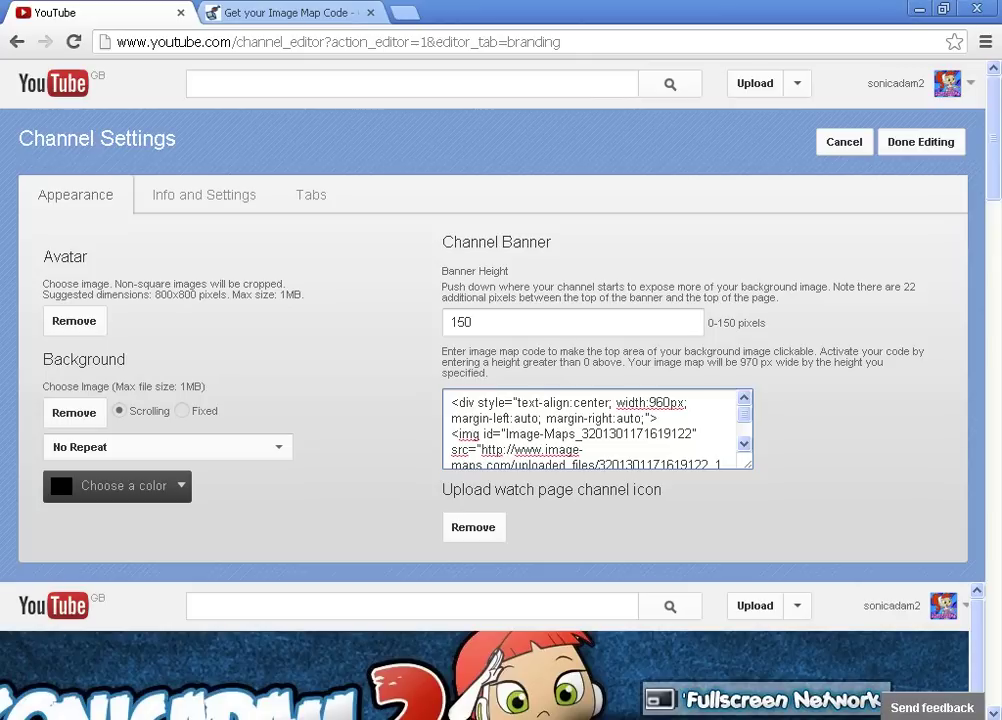
Examine the banner in the channel preview and compare it with the Channel Banner settings.
scroll(493, 380, "down", 6)
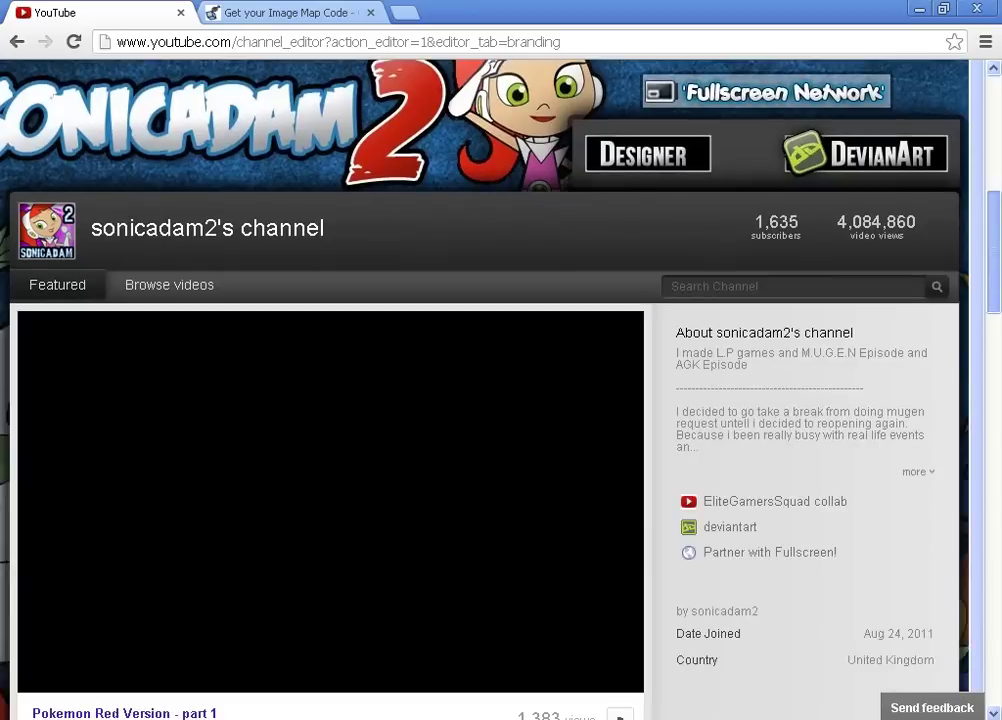
scroll(390, 300, "up", 2)
scroll(390, 300, "down", 2)
scroll(390, 300, "up", 2)
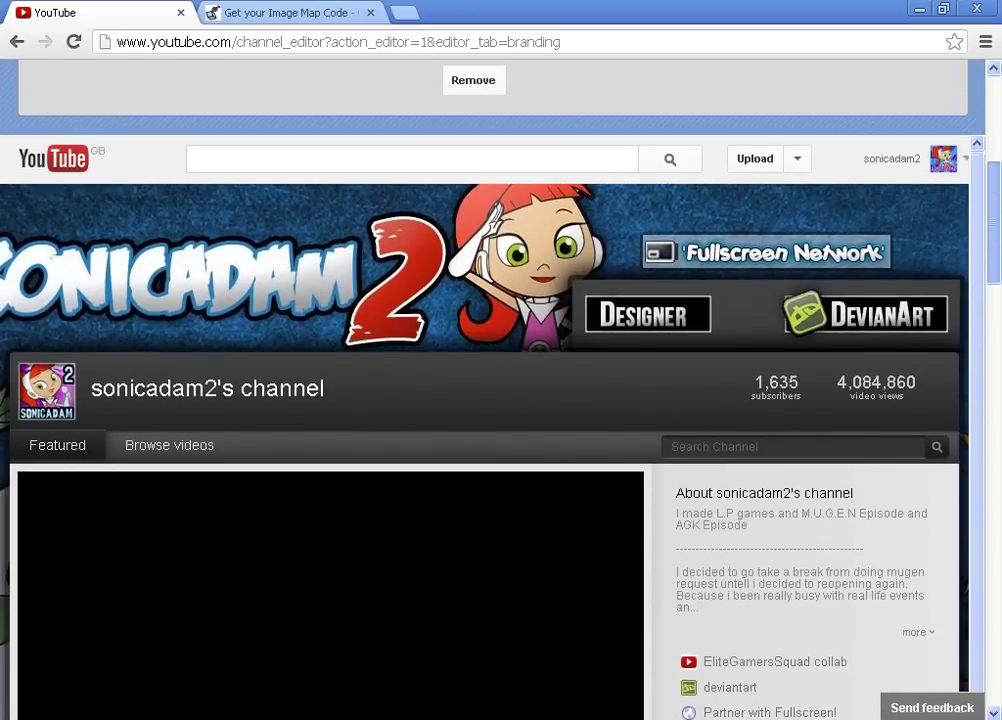
scroll(500, 390, "up", 4)
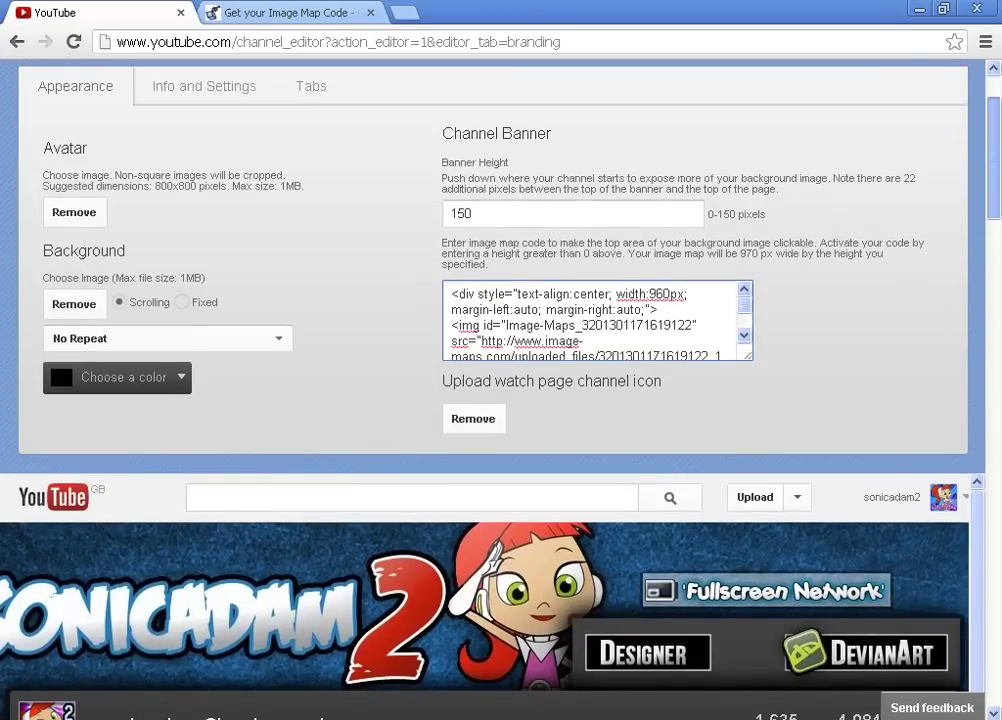
scroll(500, 390, "up", 1)
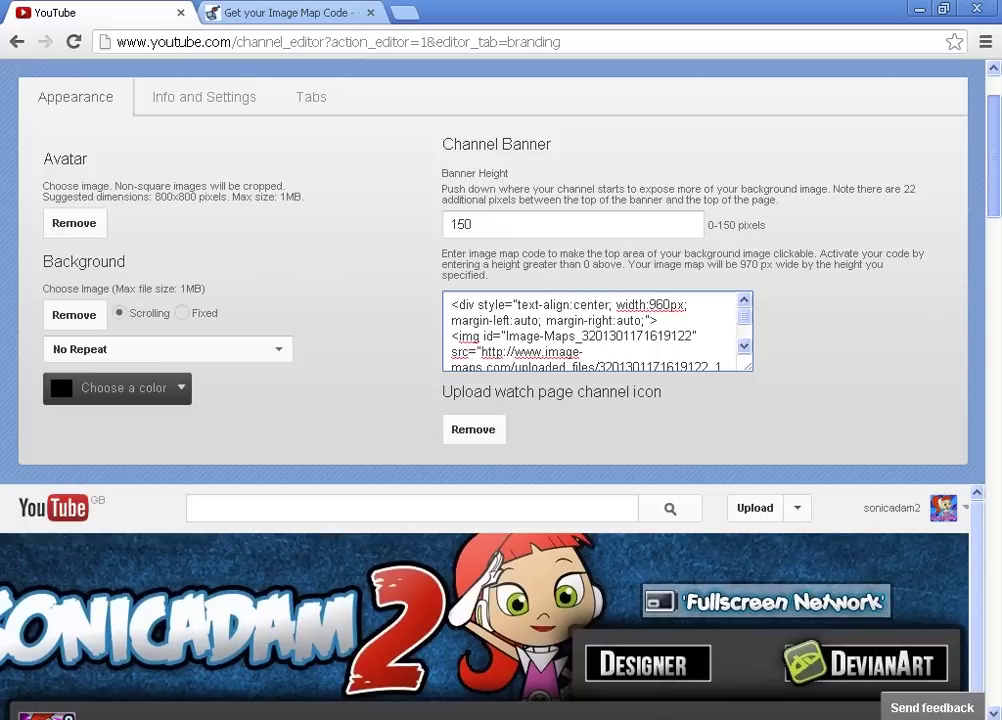
scroll(500, 390, "up", 1)
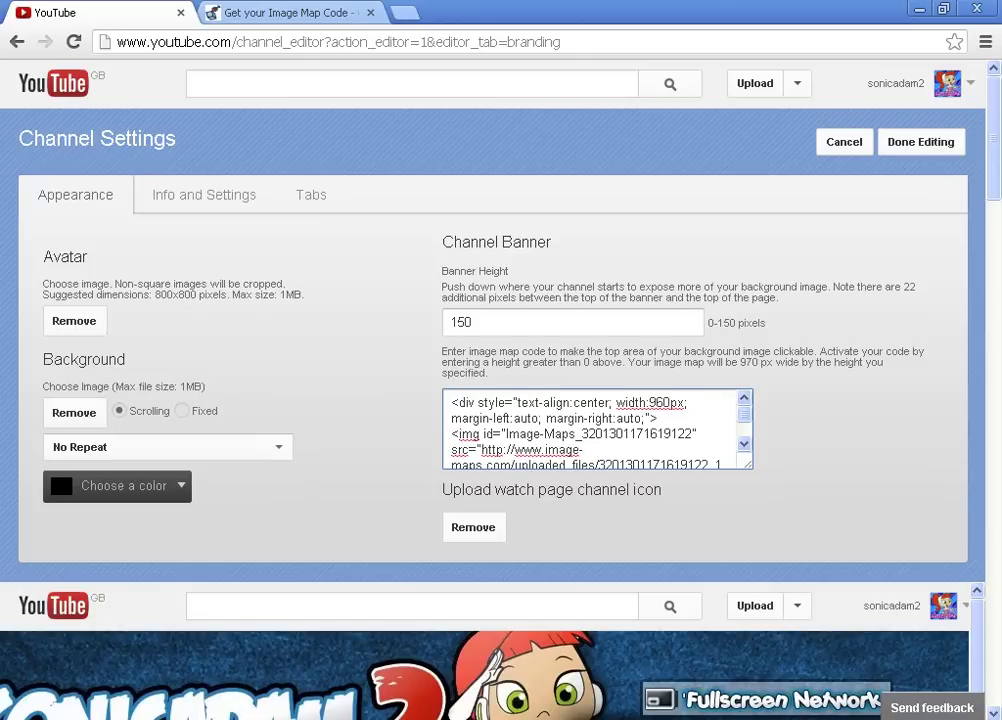
left_click(256, 13)
key("ctrl+Tab")
mouse_move(479, 434)
left_mouse_down()
mouse_move(576, 434)
mouse_move(476, 404)
mouse_move(480, 419)
left_mouse_up()
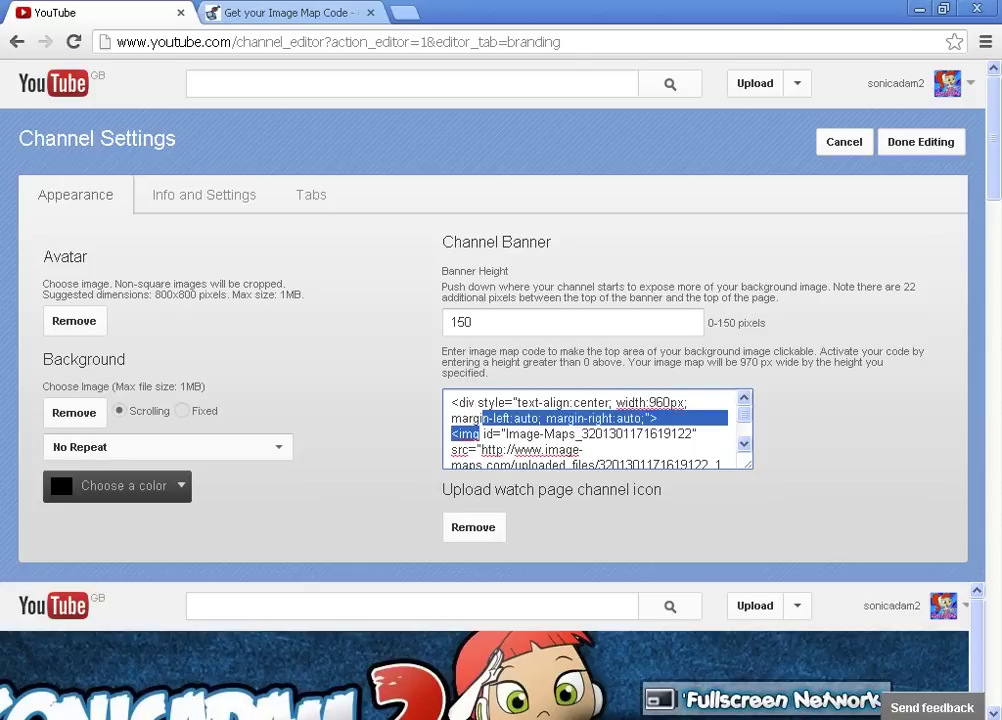
left_click(508, 434)
right_click(510, 445)
left_click(475, 434)
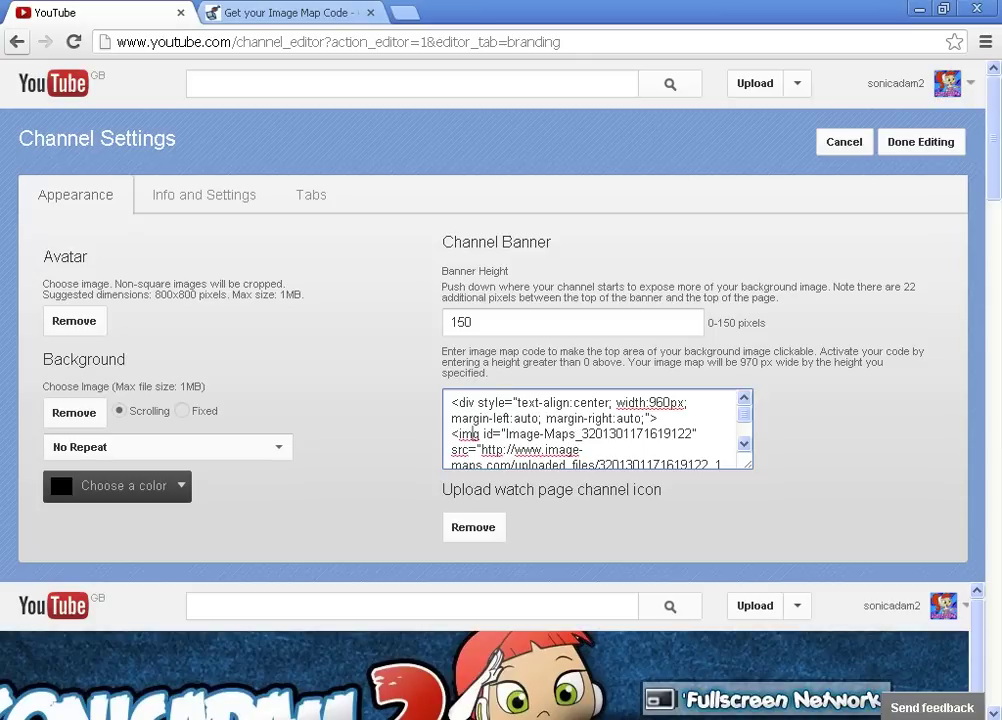
Return to the channel page without saving the channel settings and show the desktop.
left_click(17, 42)
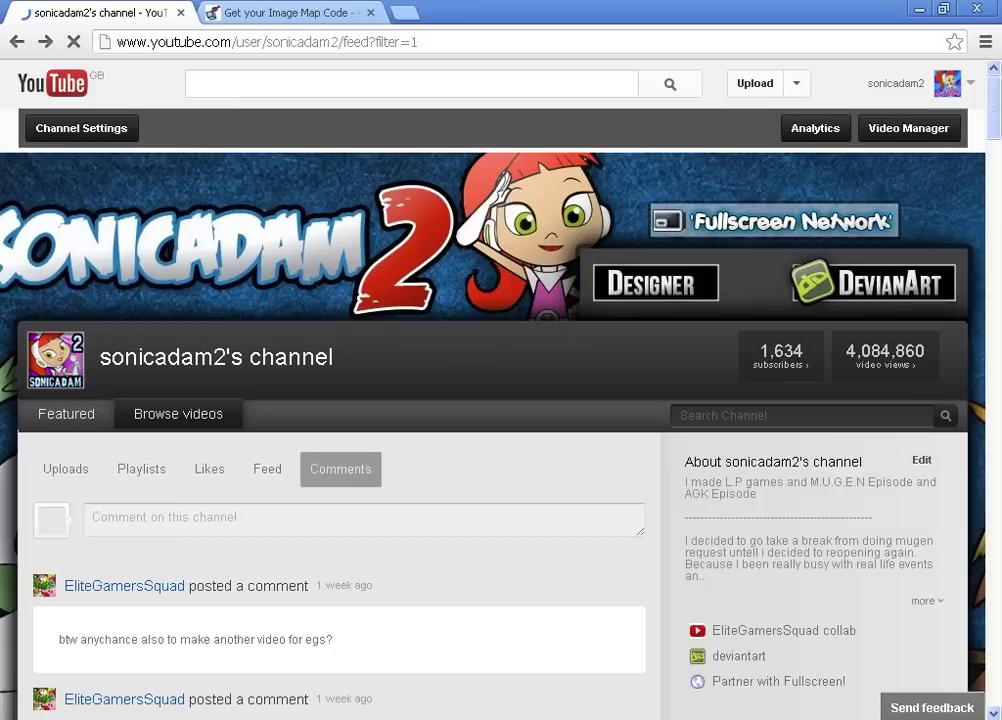
key("super+d")
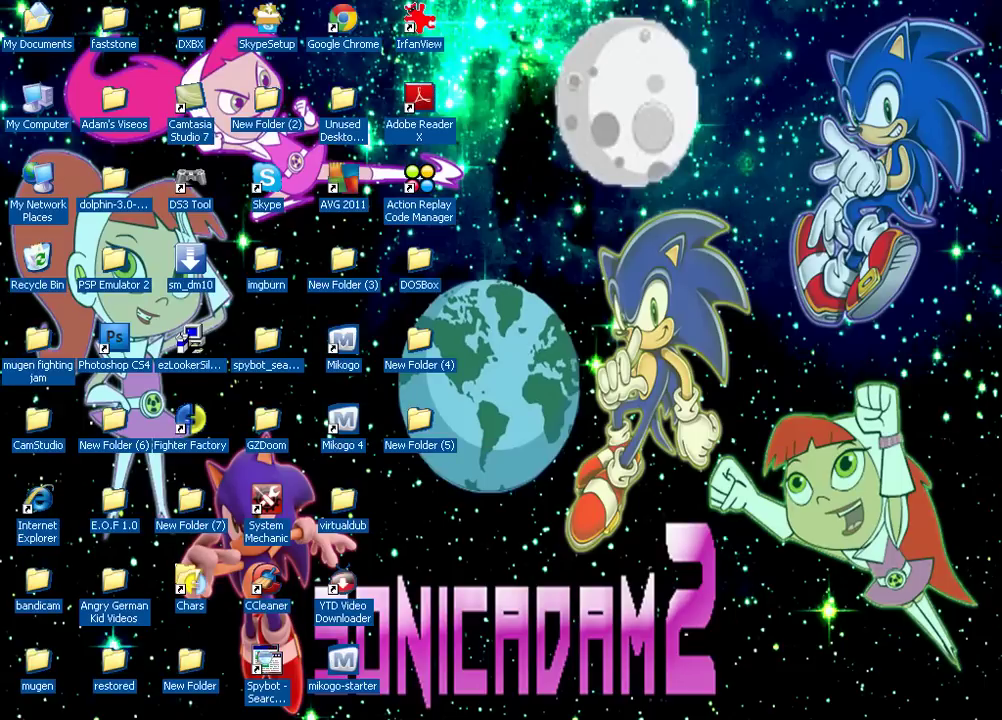